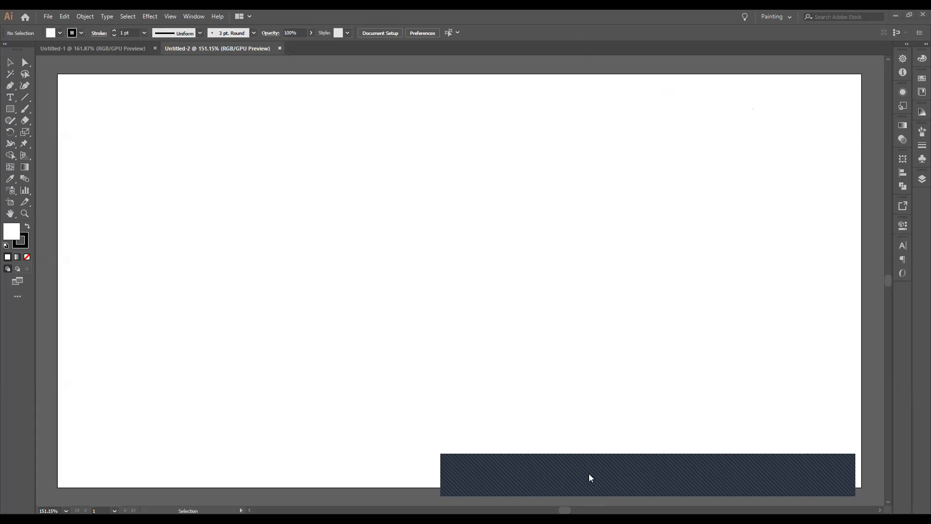
{"action": "key", "text": "ctrl+n"}
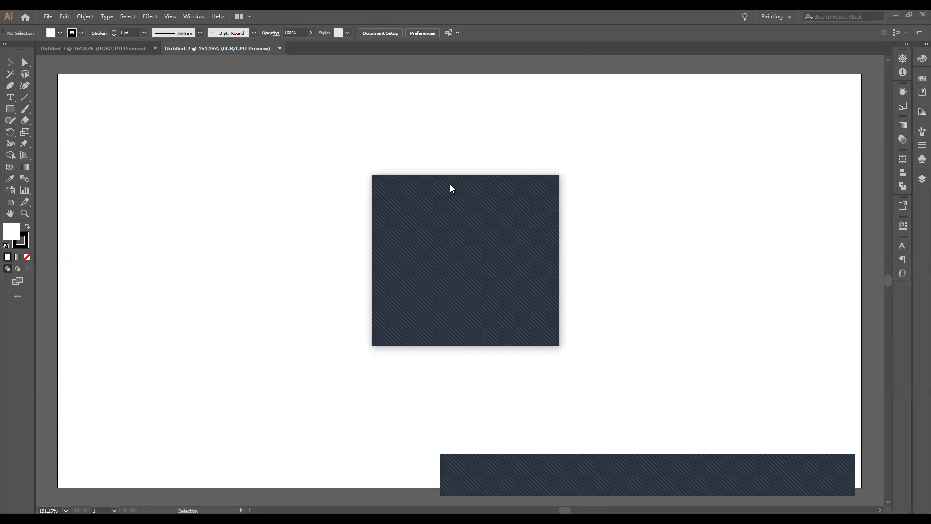
{"action": "left_click_drag", "start_coordinate": [451, 185], "coordinate": [763, 186]}
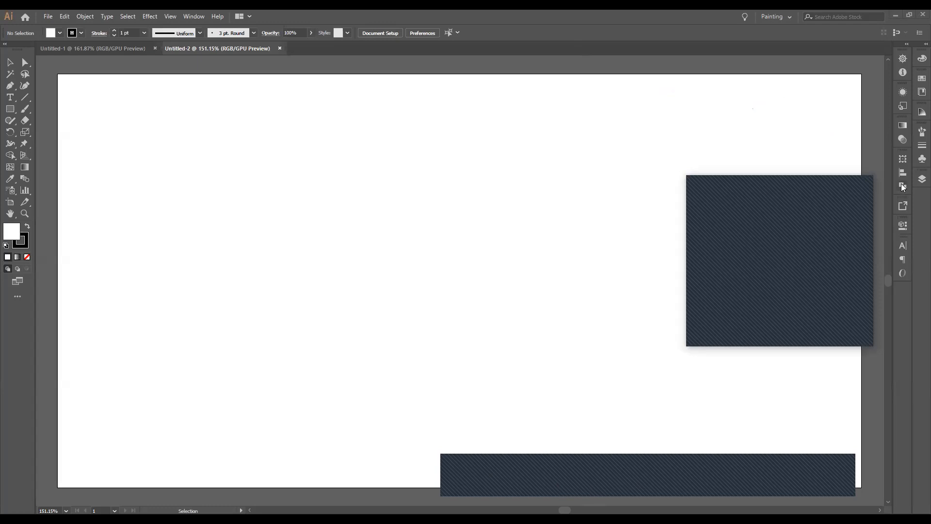
{"action": "left_click", "coordinate": [868, 185]}
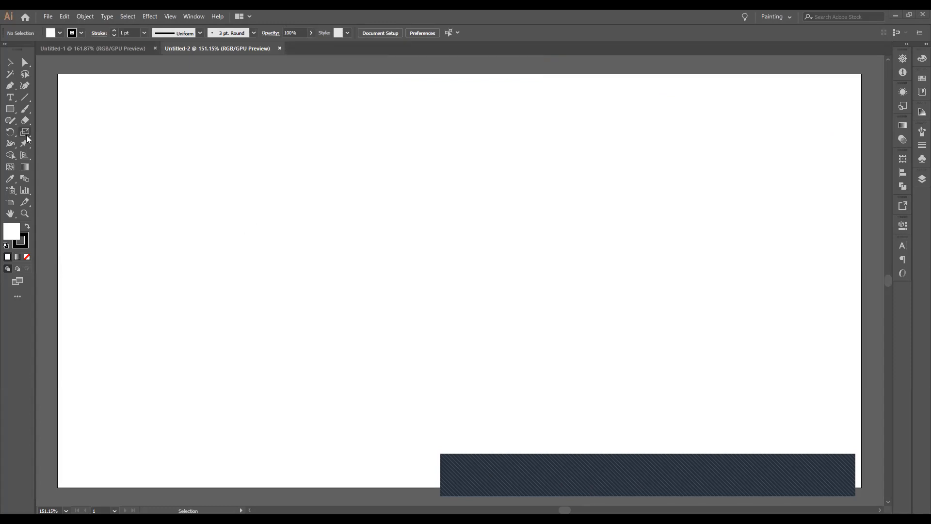
Step: Draw a rectangle about 31.8 by 30.2 mm in the upper-left area of the artboard and deselect it
{"action": "left_click", "coordinate": [11, 113]}
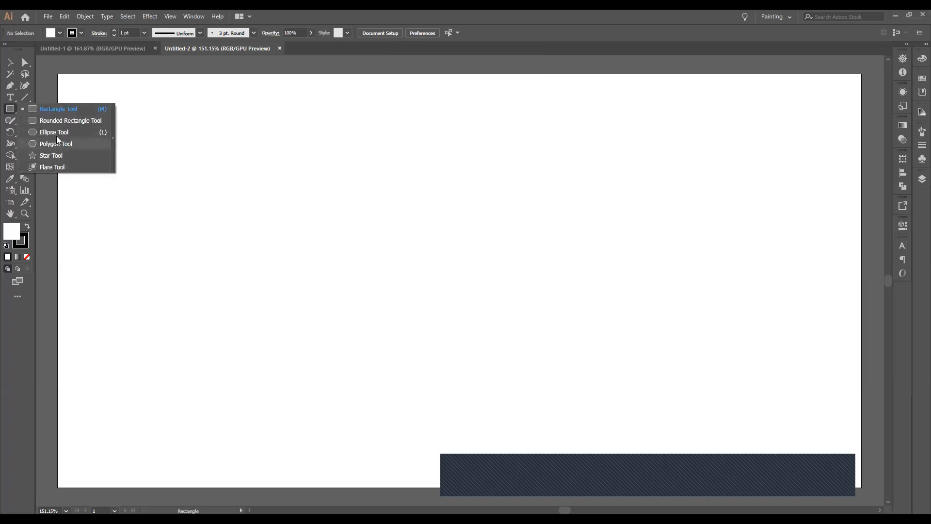
{"action": "left_click", "coordinate": [56, 108]}
{"action": "left_click_drag", "start_coordinate": [130, 129], "coordinate": [260, 252]}
{"action": "left_click_drag", "start_coordinate": [183, 234], "coordinate": [183, 235]}
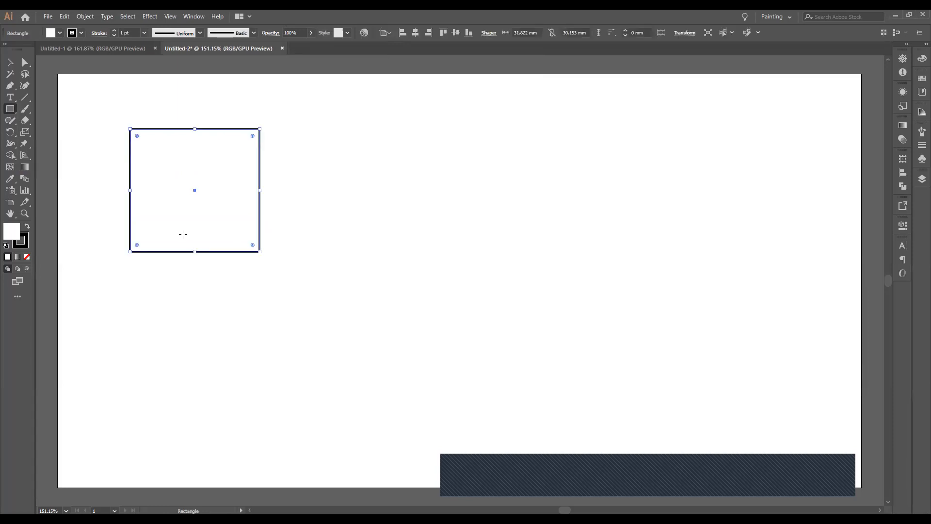
{"action": "left_click", "coordinate": [26, 238]}
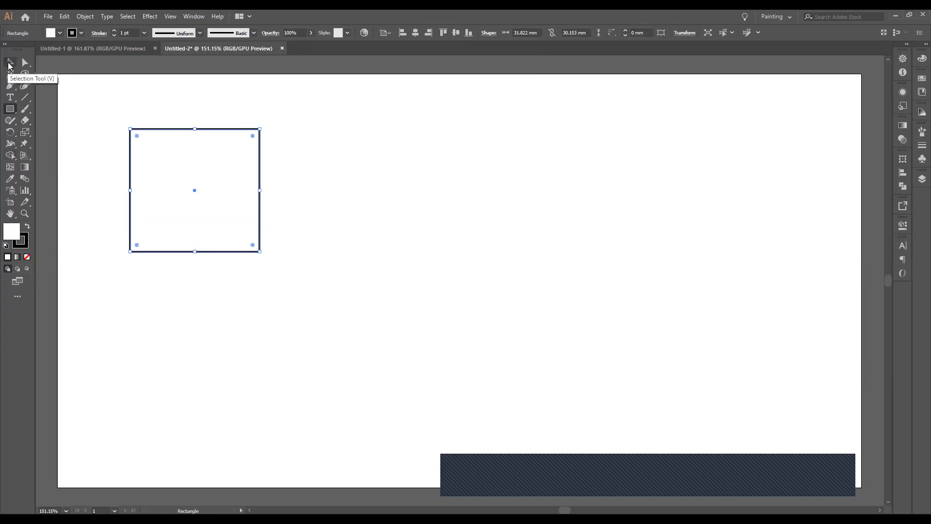
{"action": "left_click", "coordinate": [9, 63]}
{"action": "left_click", "coordinate": [179, 106]}
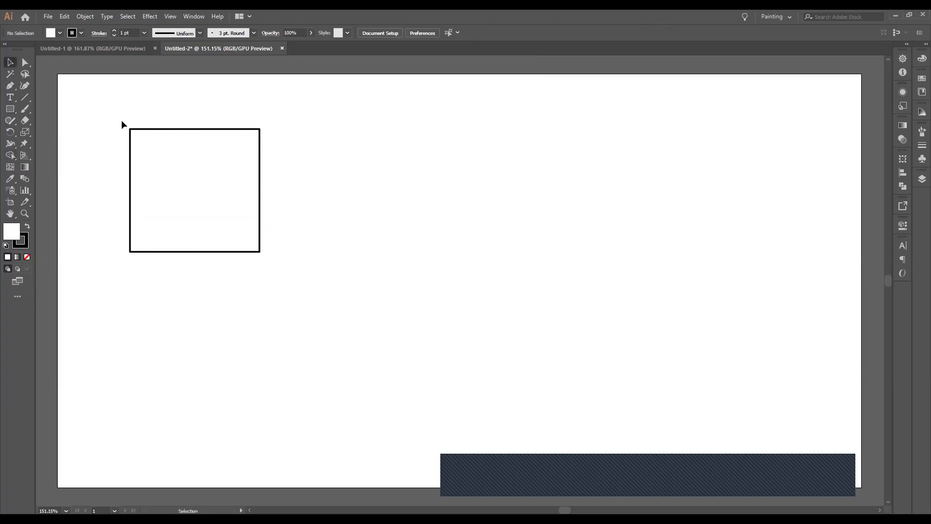
Step: Fill the rectangle with red, leave its stroke colour black, and deselect it
{"action": "left_click", "coordinate": [136, 128]}
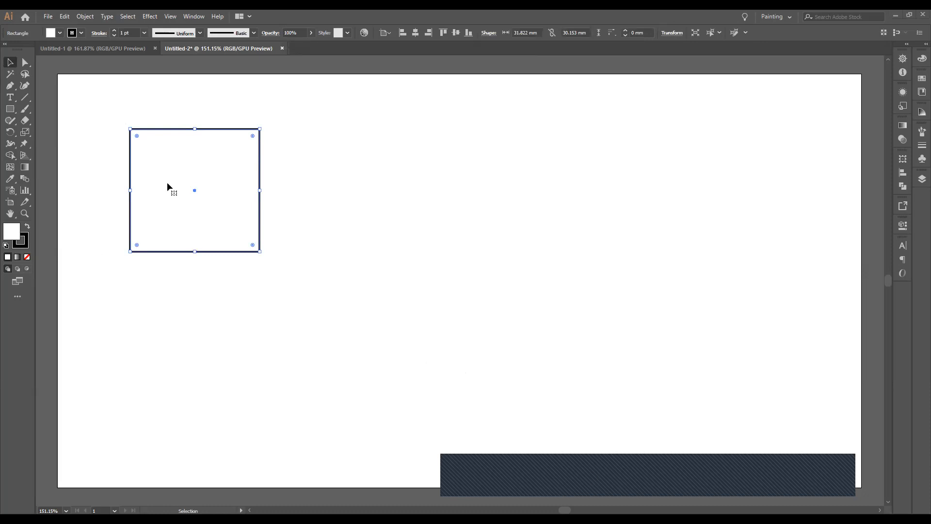
{"action": "left_click", "coordinate": [59, 34]}
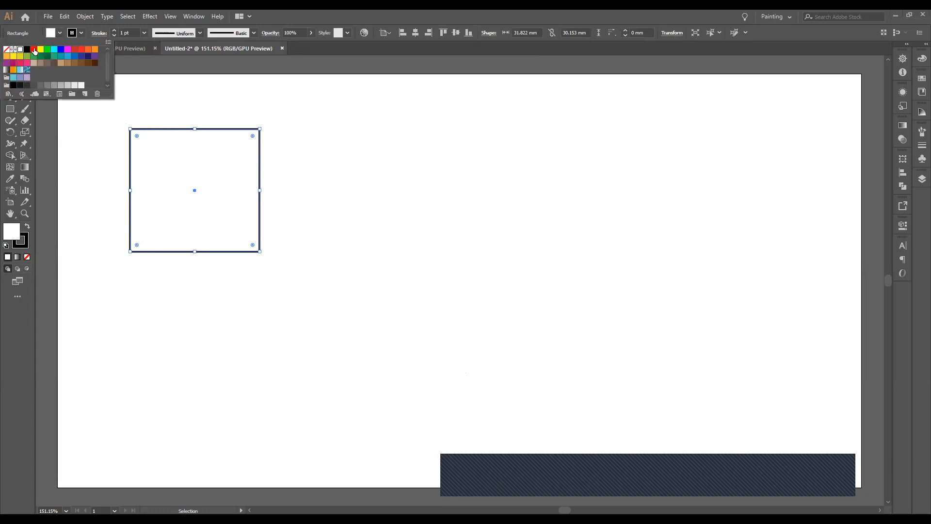
{"action": "left_click", "coordinate": [34, 50]}
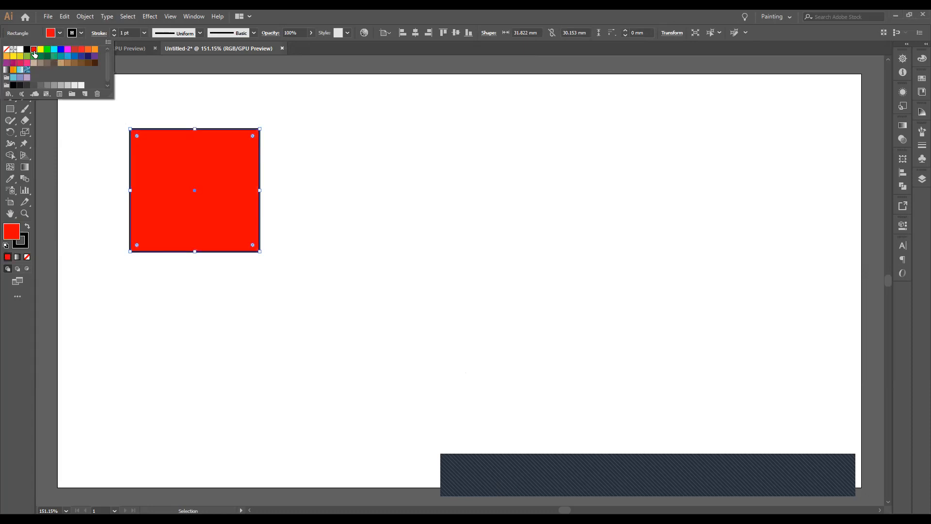
{"action": "left_click", "coordinate": [79, 33]}
{"action": "left_click", "coordinate": [81, 33]}
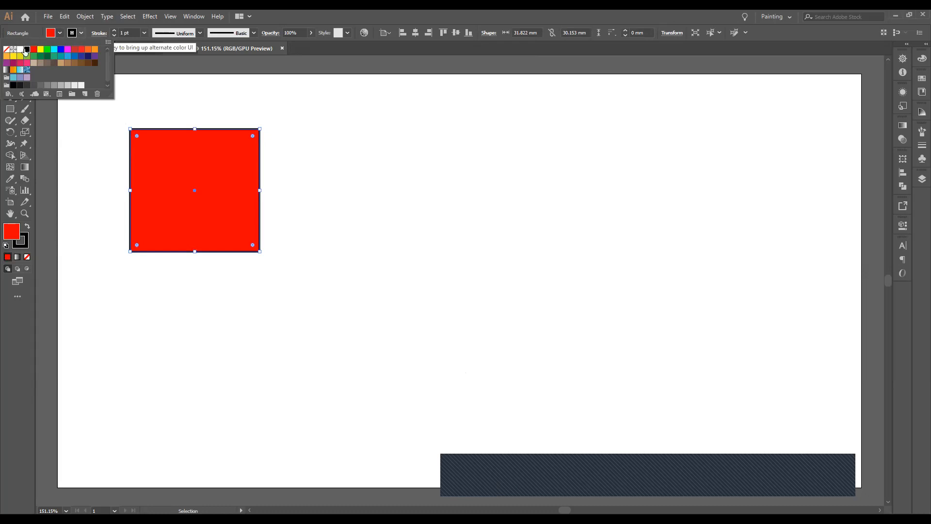
{"action": "left_click", "coordinate": [333, 121]}
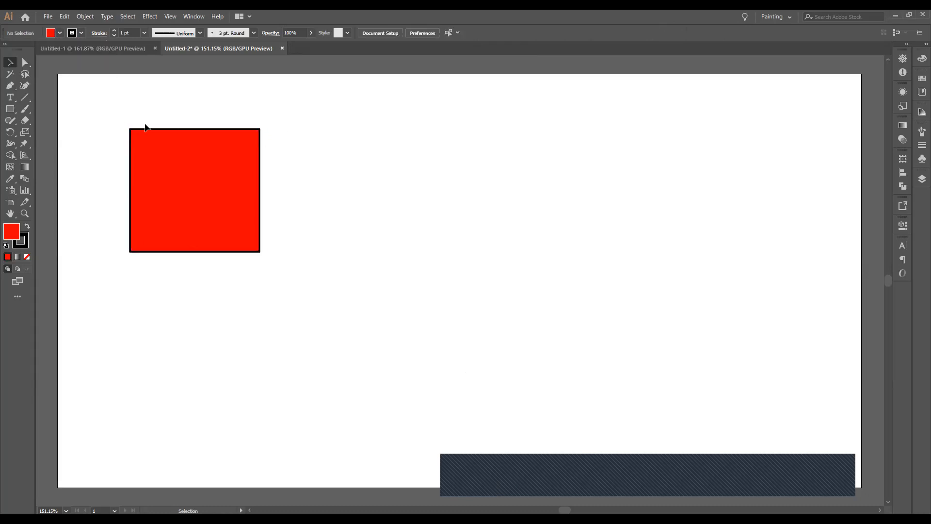
Step: Set the red rectangle's stroke weight to 10 pt
{"action": "left_click", "coordinate": [152, 144]}
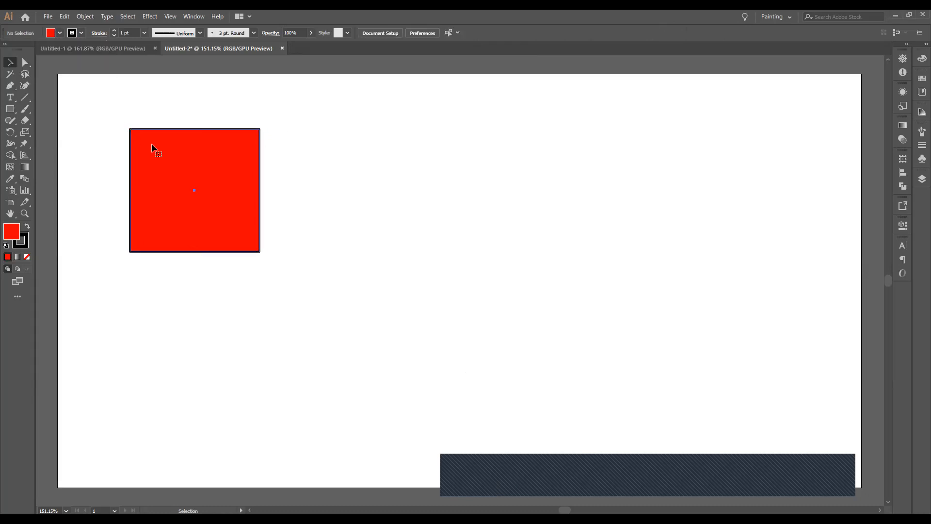
{"action": "left_click", "coordinate": [144, 33]}
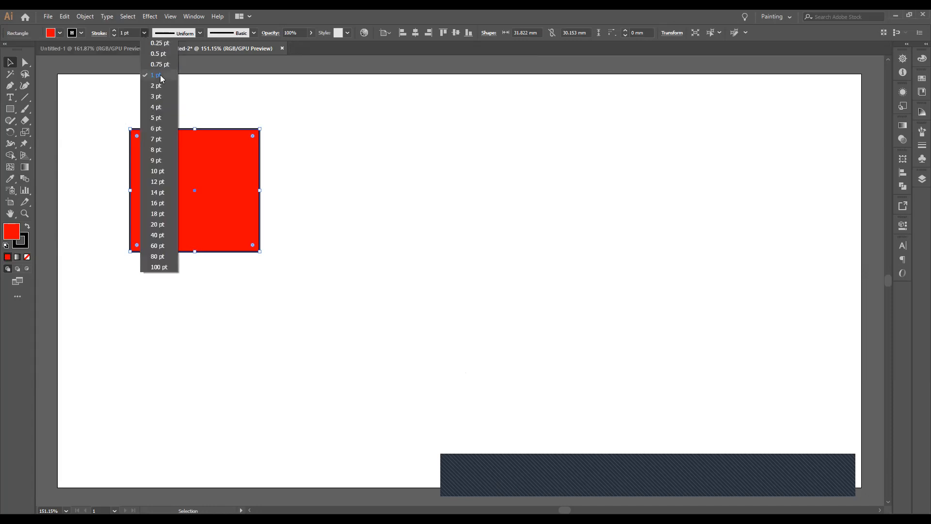
{"action": "left_click", "coordinate": [157, 172]}
{"action": "left_click", "coordinate": [389, 208]}
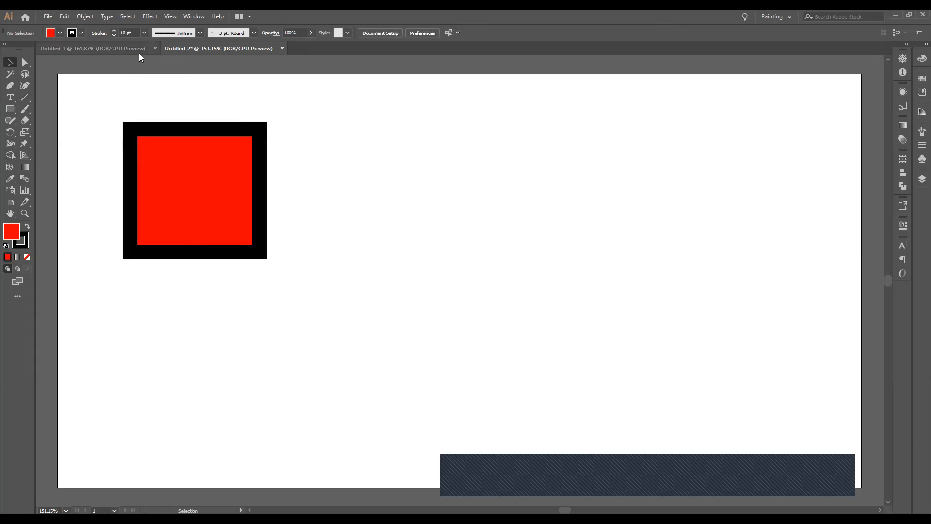
Step: Change the red rectangle's stroke colour to blue and reposition it near the artboard's left side
{"action": "left_click_drag", "start_coordinate": [196, 131], "coordinate": [292, 180]}
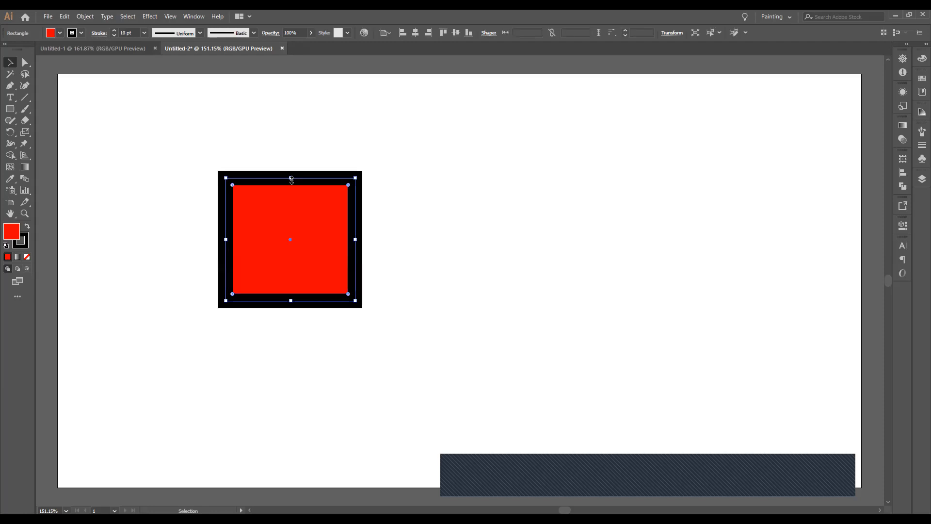
{"action": "left_click", "coordinate": [81, 33]}
{"action": "left_click", "coordinate": [60, 49]}
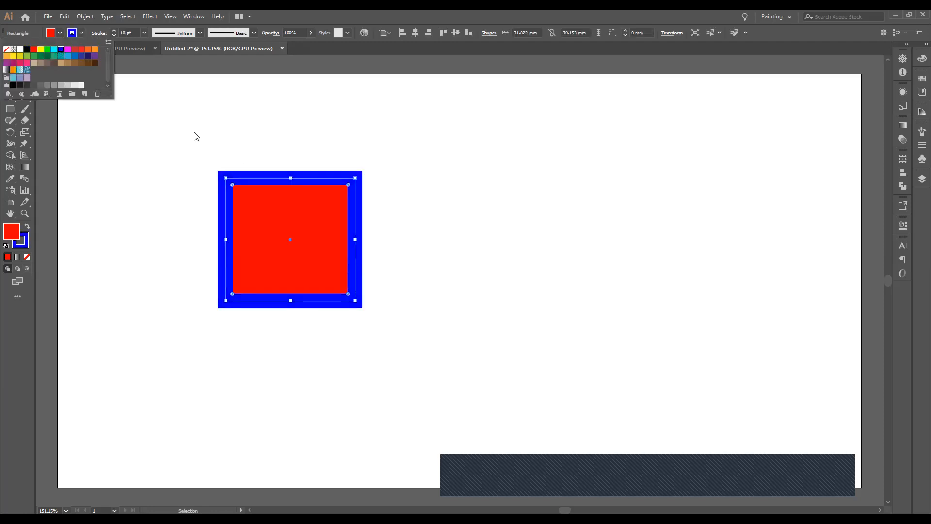
{"action": "left_click", "coordinate": [194, 136]}
{"action": "left_click", "coordinate": [194, 135]}
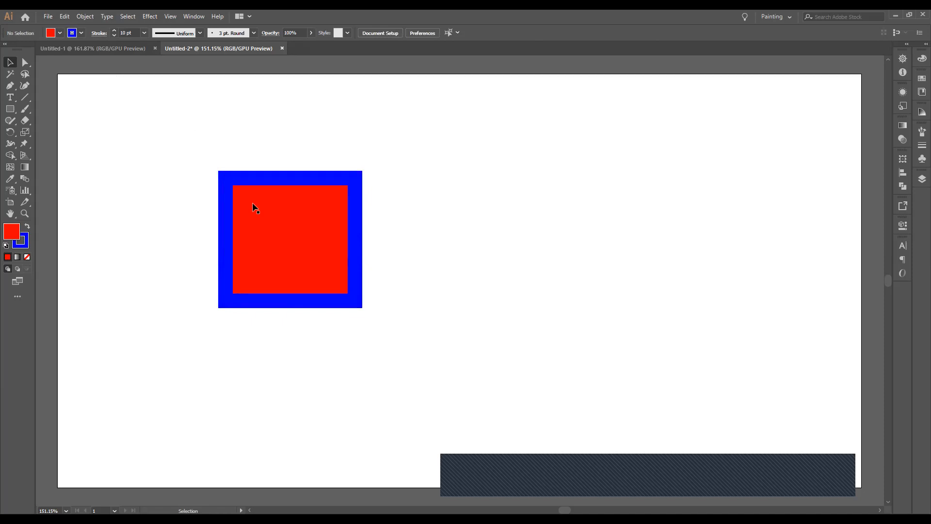
{"action": "left_click_drag", "start_coordinate": [231, 229], "coordinate": [159, 227]}
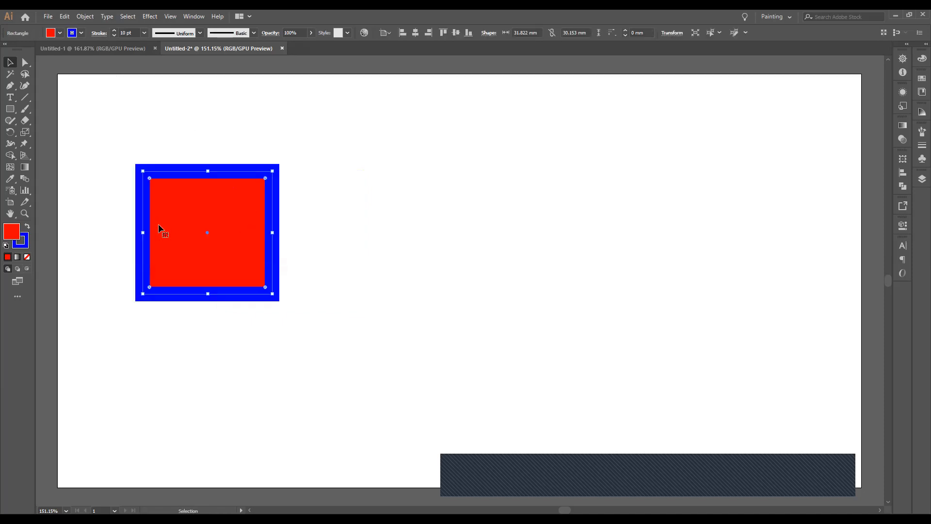
Step: Swap the rectangle's fill and stroke colours back and forth, ending with red fill and blue stroke
{"action": "left_click", "coordinate": [28, 229]}
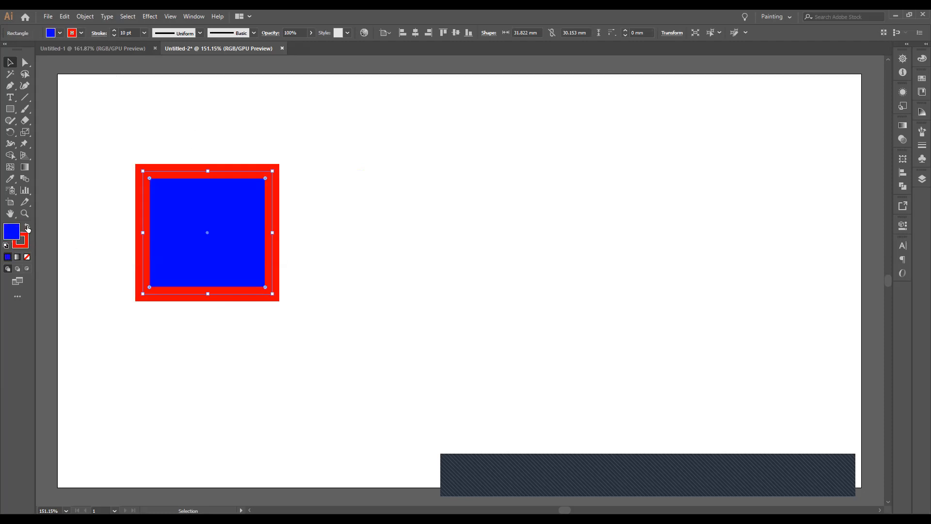
{"action": "left_click", "coordinate": [28, 229]}
{"action": "left_click", "coordinate": [28, 230]}
{"action": "left_click", "coordinate": [28, 229]}
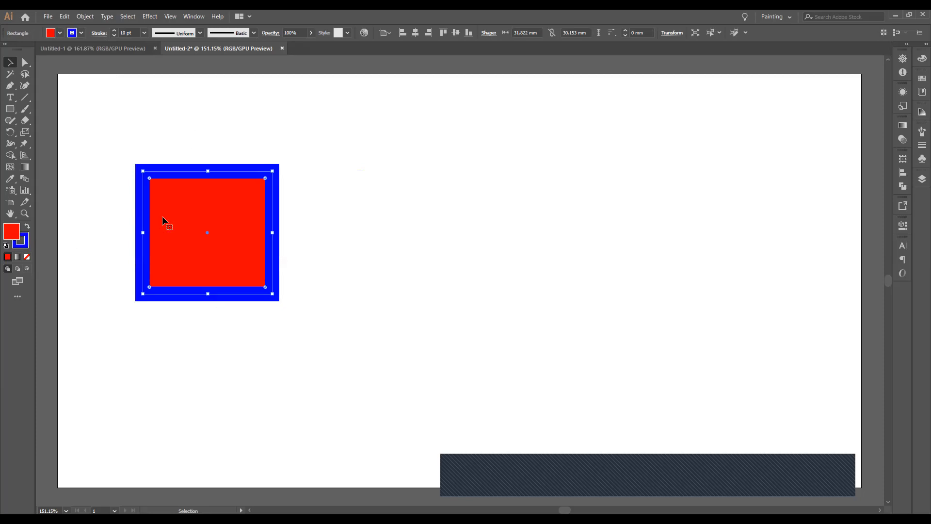
{"action": "left_click", "coordinate": [29, 226]}
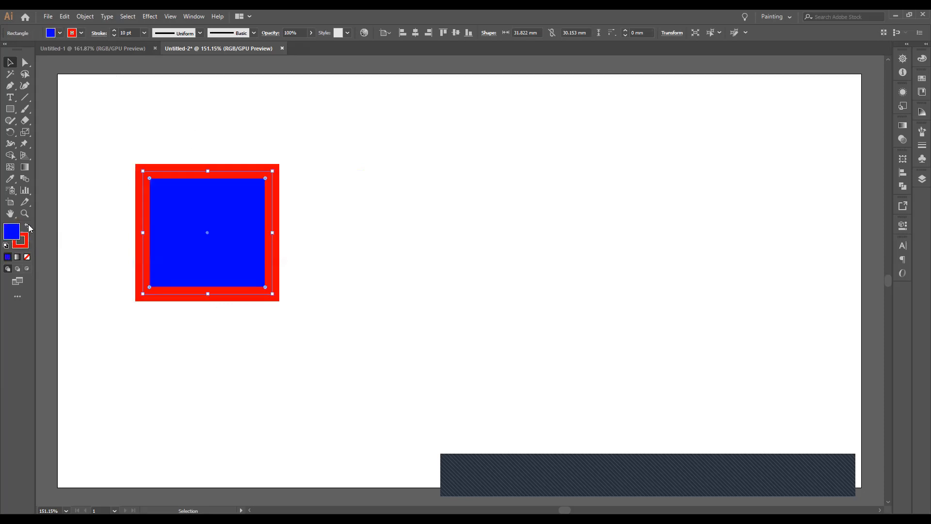
{"action": "left_click", "coordinate": [28, 226]}
{"action": "left_click", "coordinate": [110, 219]}
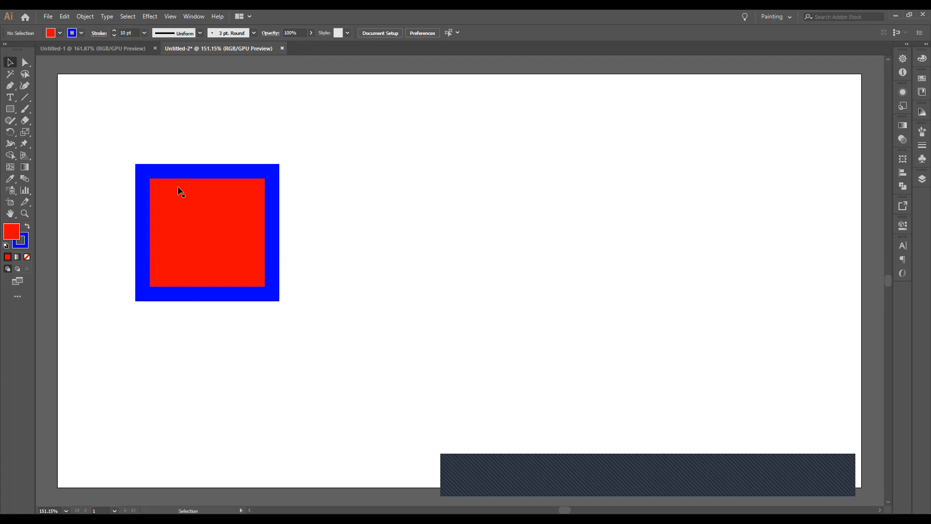
Step: Draw a second rectangle about 45.6 by 36.4 mm beside the first, with the same red fill and blue stroke
{"action": "left_click", "coordinate": [10, 111]}
{"action": "mouse_move", "coordinate": [357, 159]}
{"action": "left_mouse_down"}
{"action": "mouse_move", "coordinate": [448, 258]}
{"action": "mouse_move", "coordinate": [542, 307]}
{"action": "left_mouse_up"}
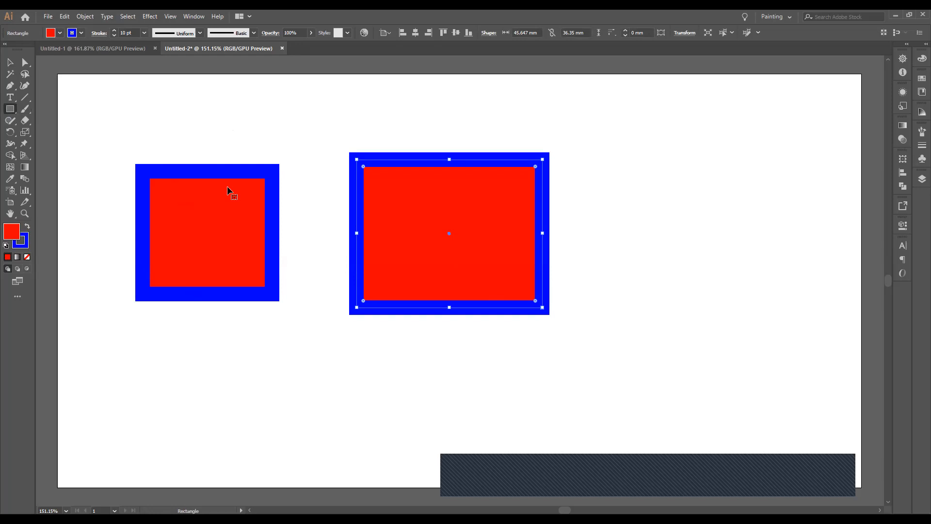
{"action": "left_click", "coordinate": [10, 62]}
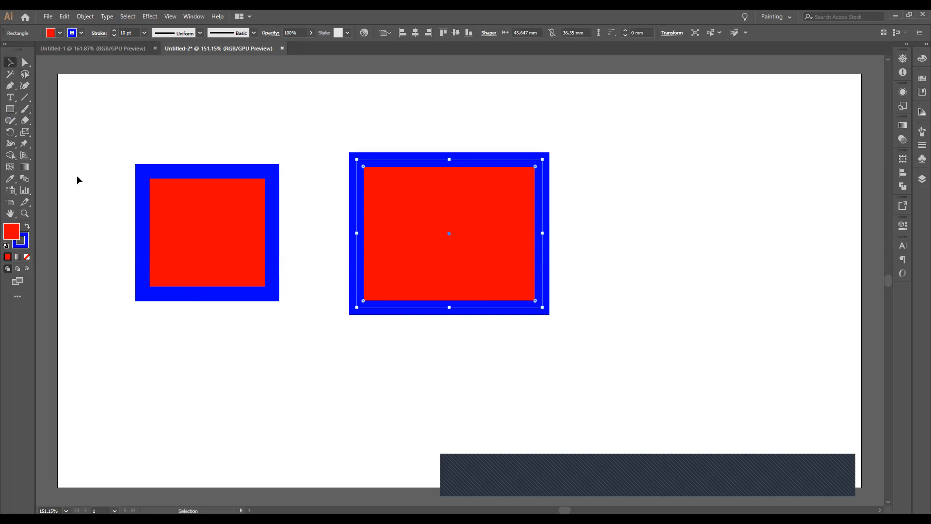
Step: Fill the larger rectangle with a linear white-to-black gradient
{"action": "left_click", "coordinate": [17, 261]}
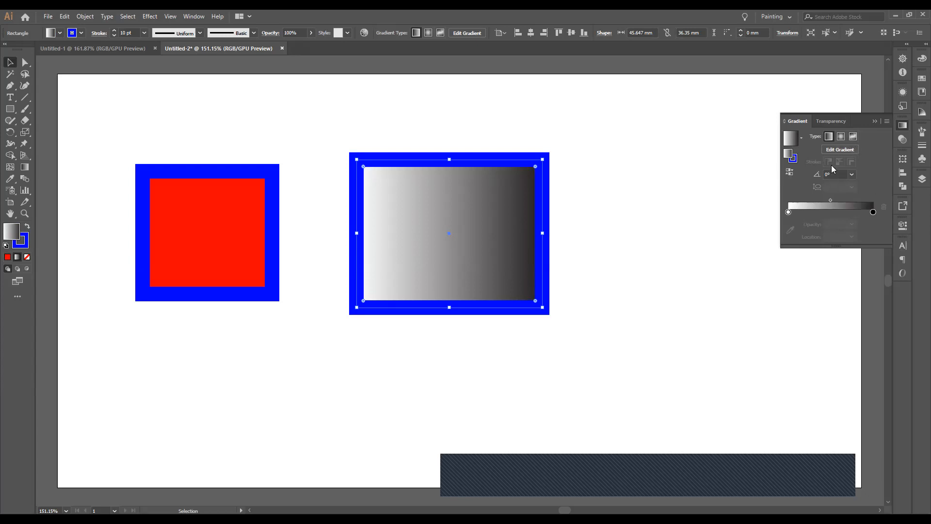
{"action": "left_click", "coordinate": [840, 137]}
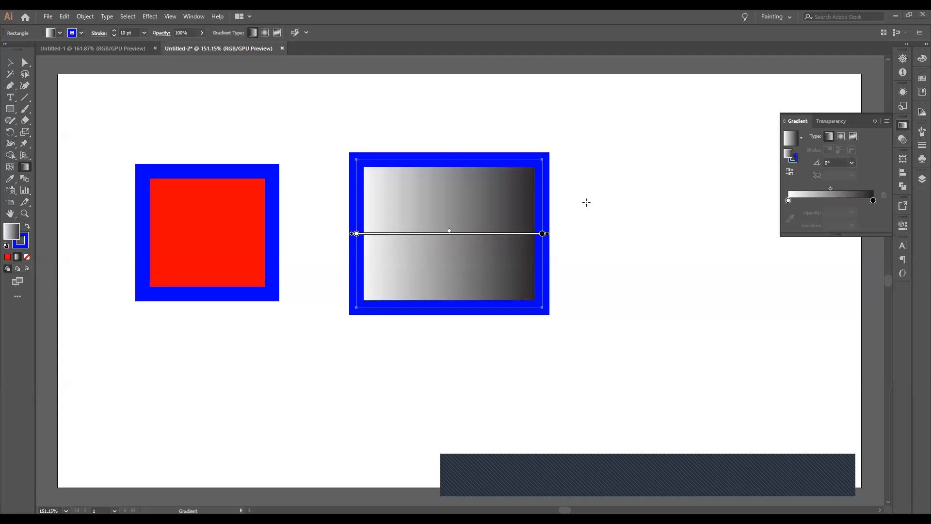
Step: Try gradient angles of 90°, 45° and -90° on the larger rectangle's fill
{"action": "left_click", "coordinate": [851, 164]}
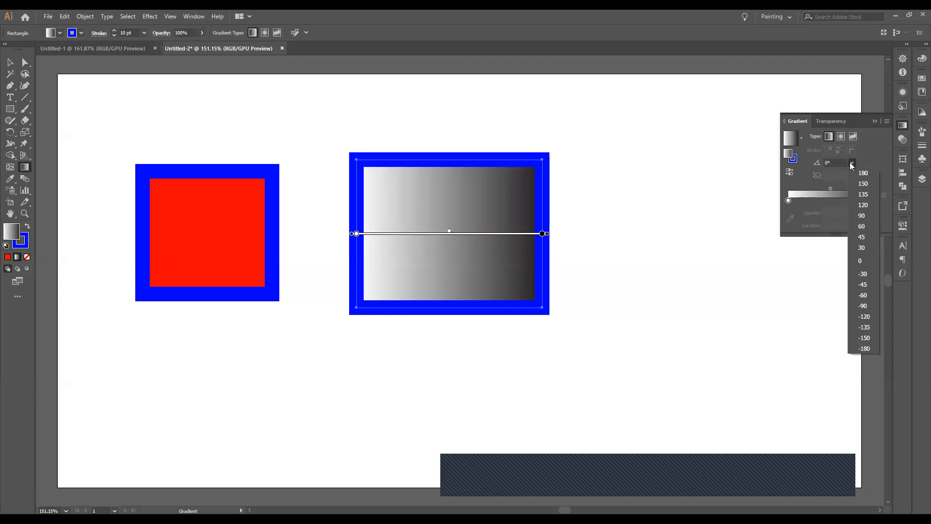
{"action": "left_click", "coordinate": [863, 216]}
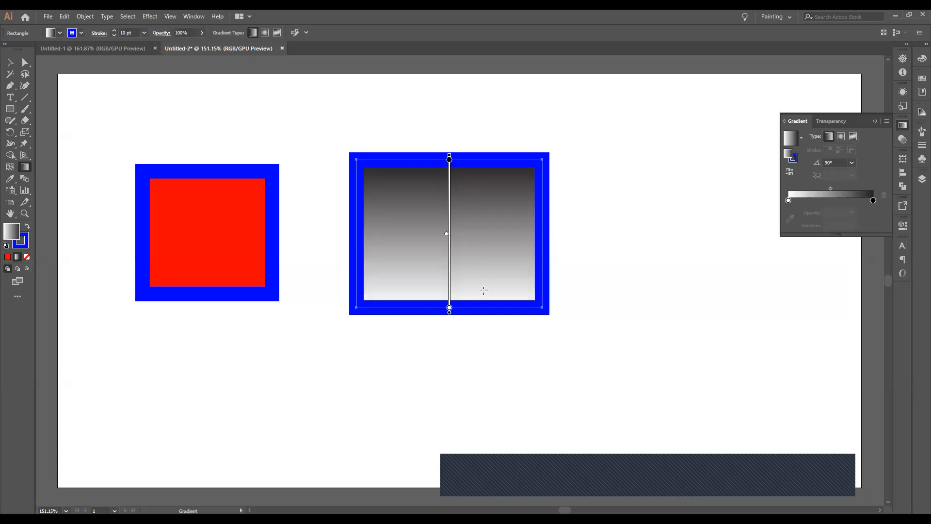
{"action": "left_click", "coordinate": [852, 164]}
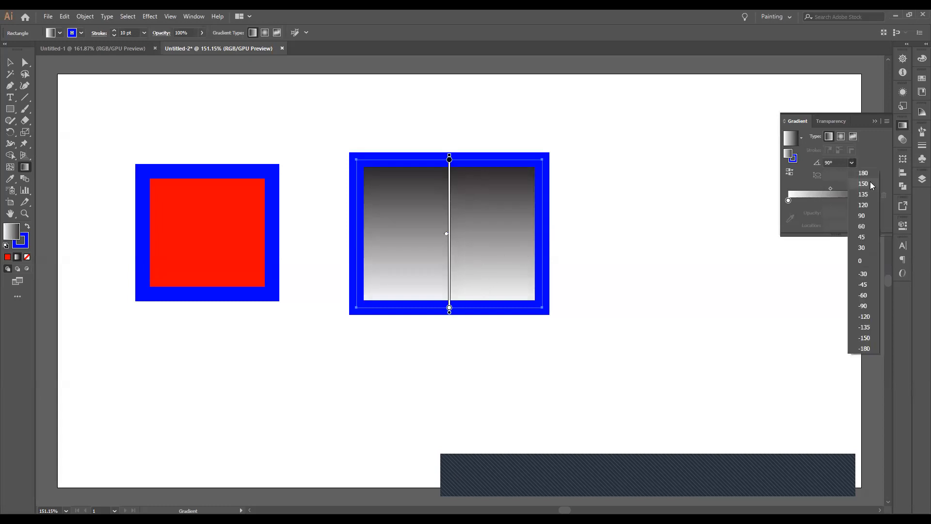
{"action": "left_click", "coordinate": [863, 238]}
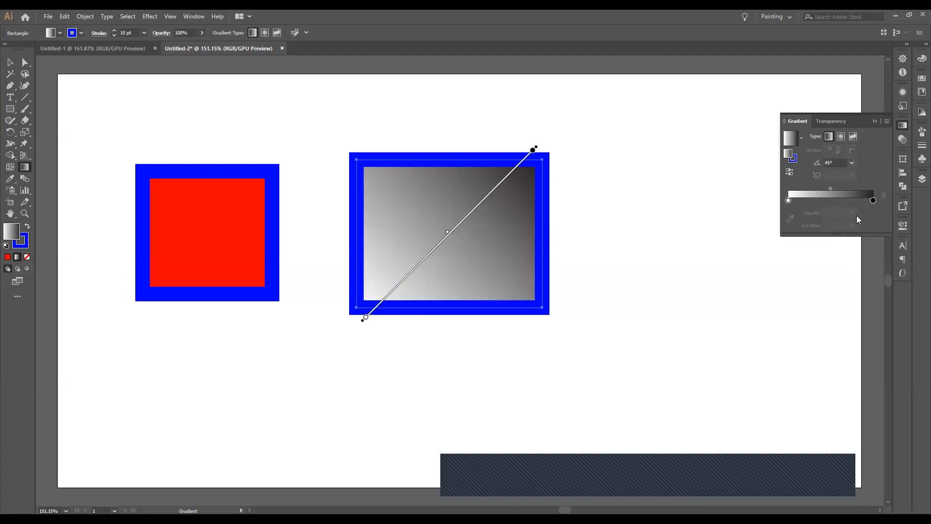
{"action": "left_click", "coordinate": [852, 163]}
{"action": "left_click", "coordinate": [863, 306]}
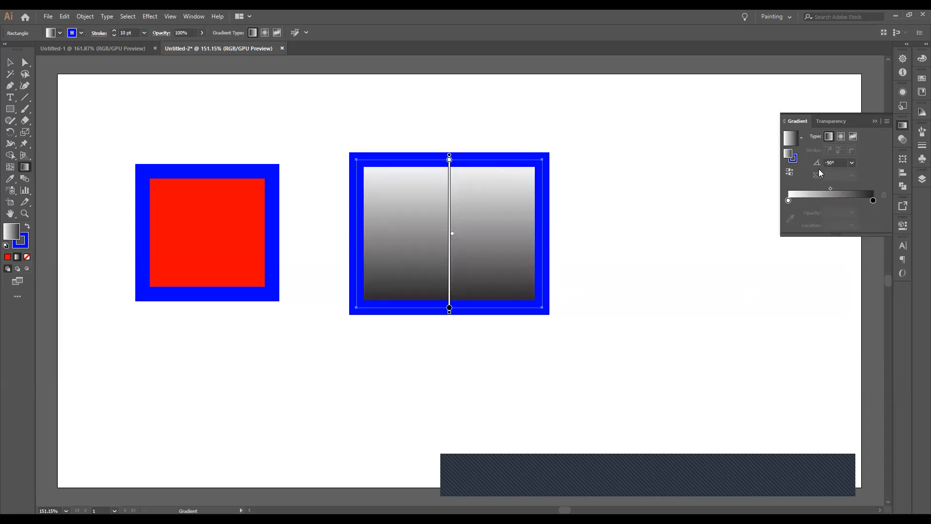
Step: Set the larger rectangle's gradient angle to 90° and shift the gradient midpoint close to the black end
{"action": "left_click", "coordinate": [852, 163]}
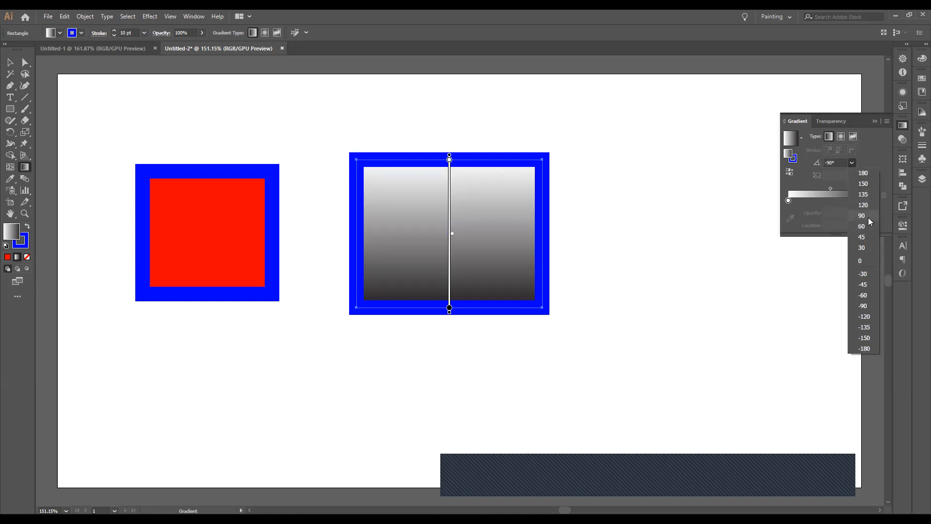
{"action": "left_click", "coordinate": [868, 217]}
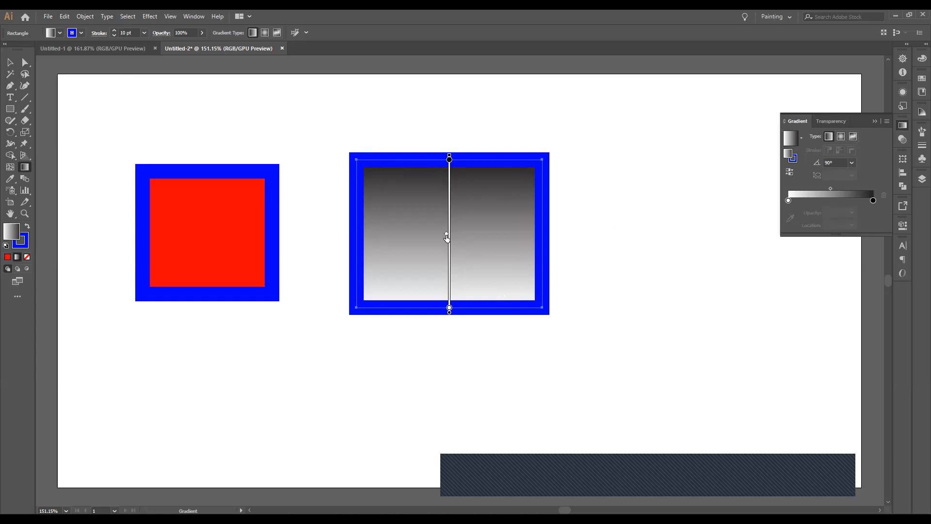
{"action": "left_click_drag", "start_coordinate": [447, 234], "coordinate": [447, 179]}
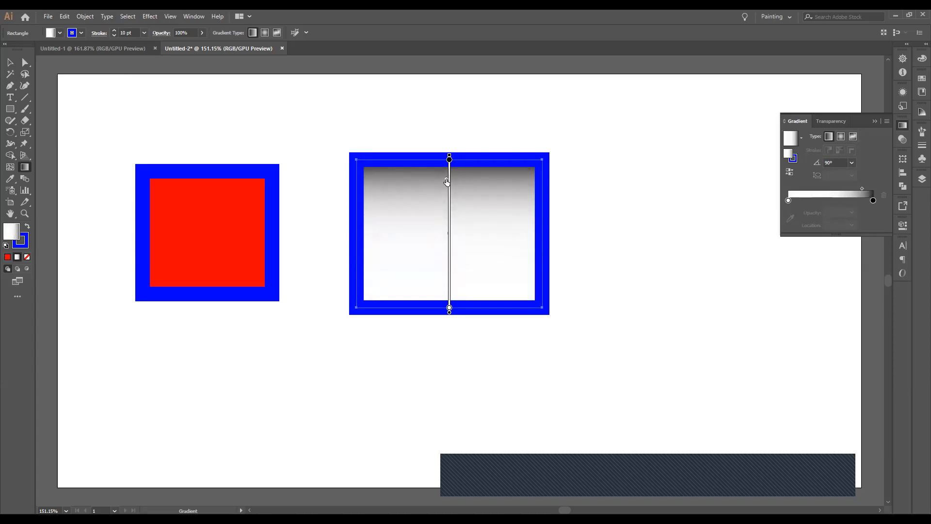
Step: Try several midpoint positions along the larger rectangle's white-to-black gradient, from near the white end to near the black end
{"action": "left_click_drag", "start_coordinate": [446, 182], "coordinate": [446, 288]}
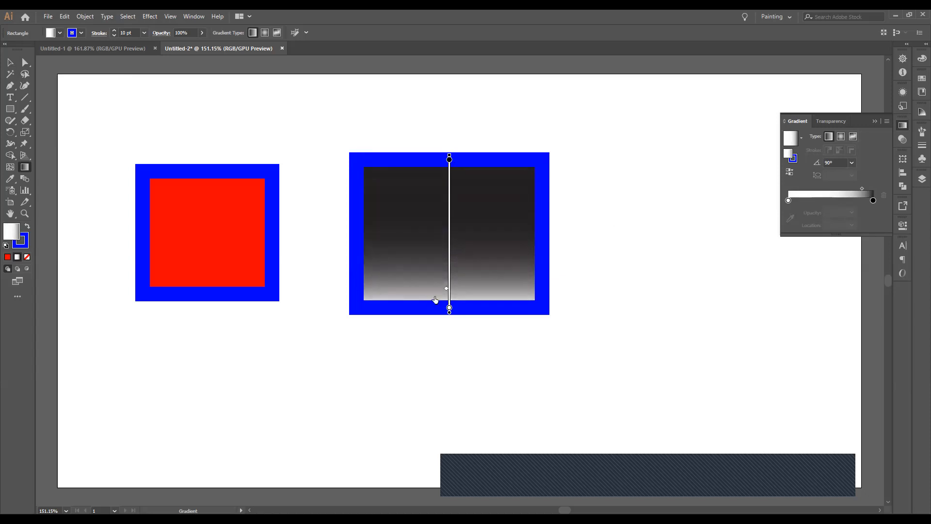
{"action": "left_click_drag", "start_coordinate": [447, 288], "coordinate": [449, 172]}
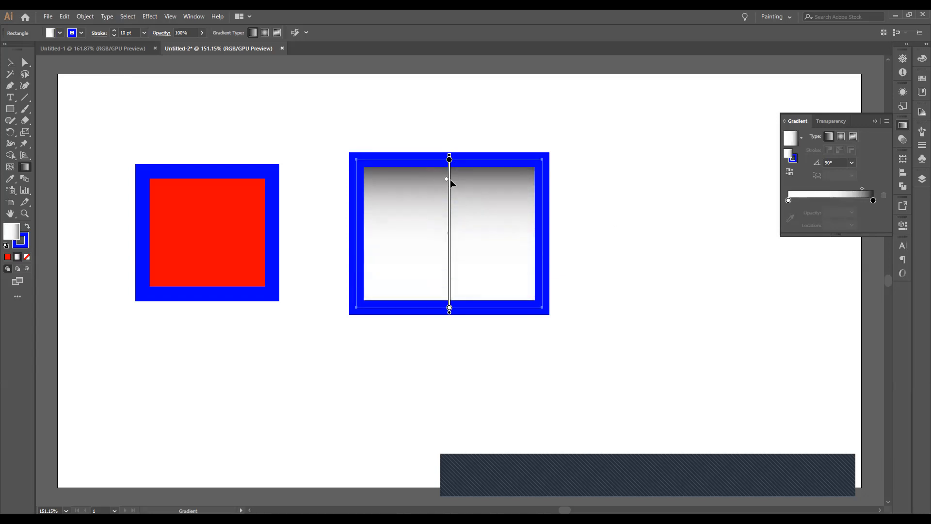
{"action": "left_click_drag", "start_coordinate": [447, 179], "coordinate": [445, 229]}
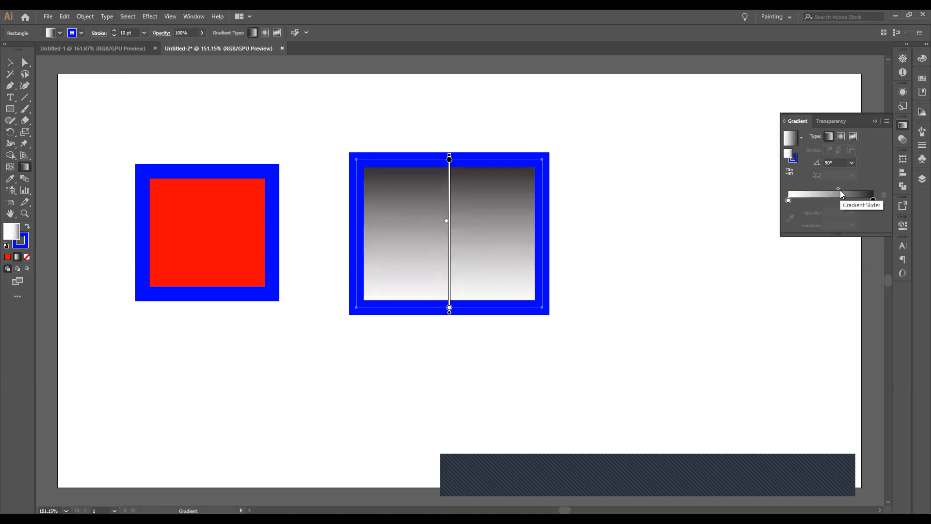
{"action": "left_click_drag", "start_coordinate": [837, 187], "coordinate": [829, 193]}
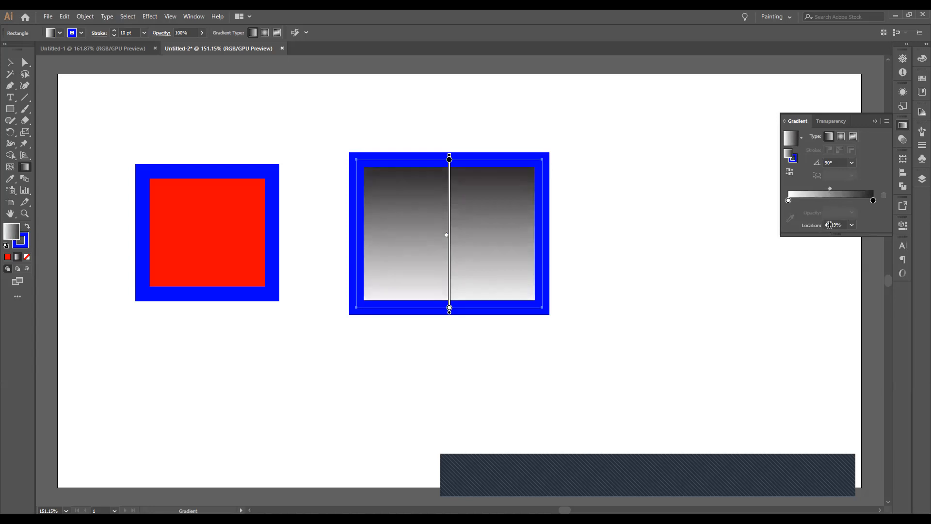
Step: Try gradient midpoint locations of 50%, 25% and 75% on the larger rectangle's fill
{"action": "left_click", "coordinate": [834, 225]}
{"action": "type", "text": "50"}
{"action": "key", "text": "Return"}
{"action": "left_click", "coordinate": [839, 224]}
{"action": "type", "text": "25"}
{"action": "key", "text": "Return"}
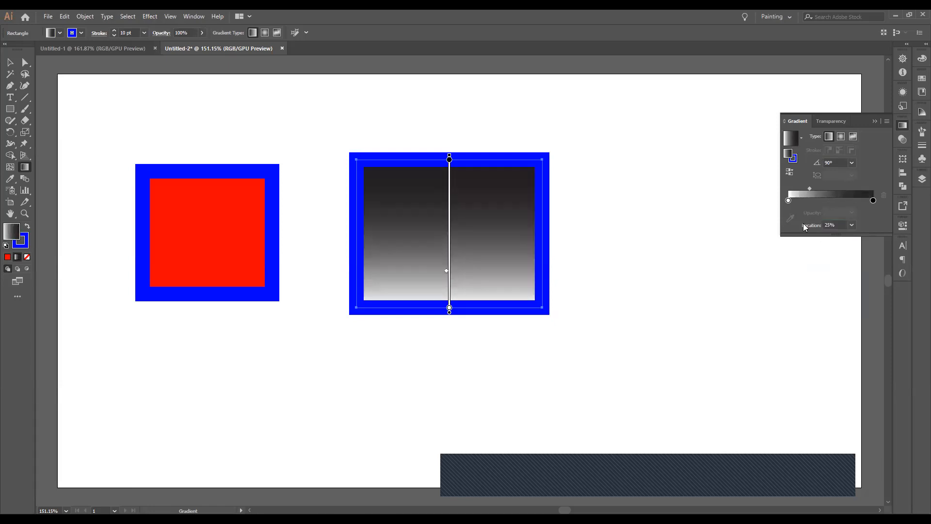
{"action": "left_click", "coordinate": [837, 223]}
{"action": "type", "text": "75"}
{"action": "key", "text": "Return"}
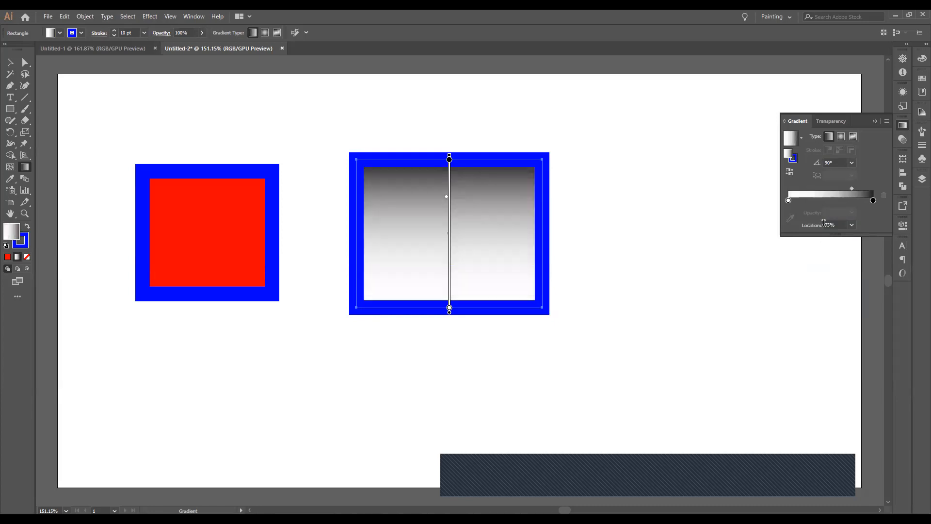
Step: Set the midpoint location of the larger rectangle's gradient to 50%
{"action": "left_click", "coordinate": [827, 225]}
{"action": "type", "text": "50"}
{"action": "key", "text": "Return"}
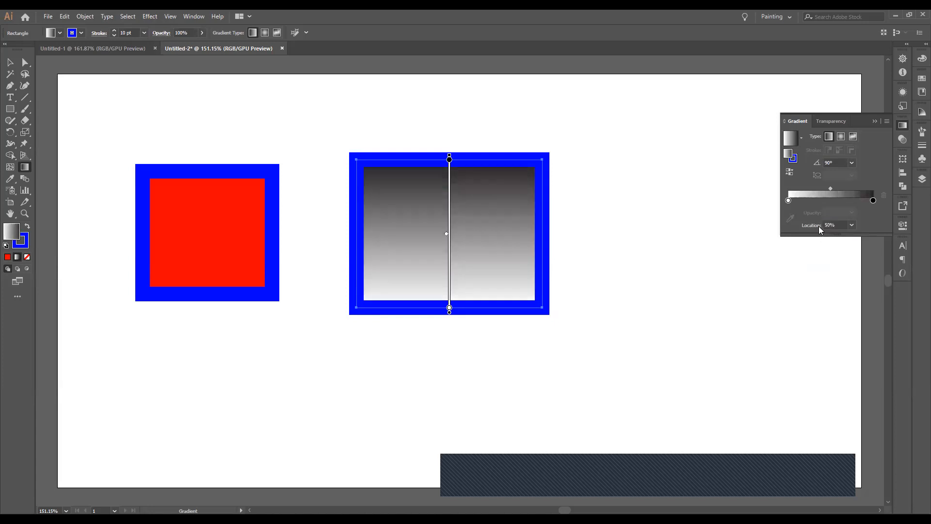
Step: Recolour the larger rectangle's gradient, making the black stop red and the white stop yellow
{"action": "double_click", "coordinate": [787, 152]}
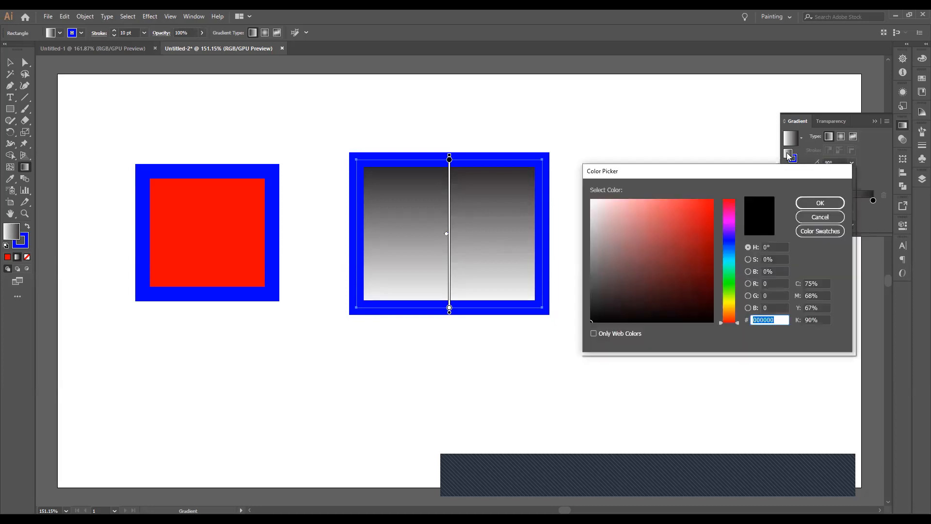
{"action": "left_click", "coordinate": [807, 221]}
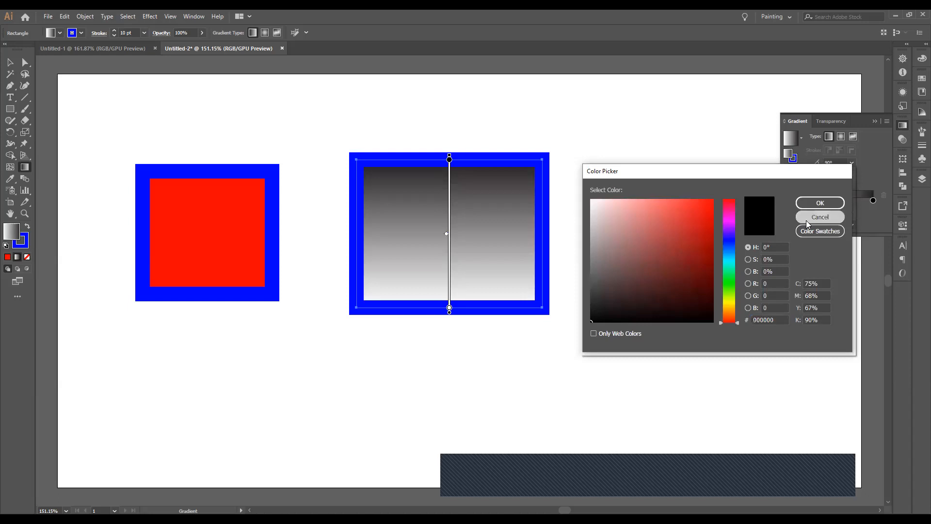
{"action": "left_click", "coordinate": [449, 161]}
{"action": "double_click", "coordinate": [450, 161]}
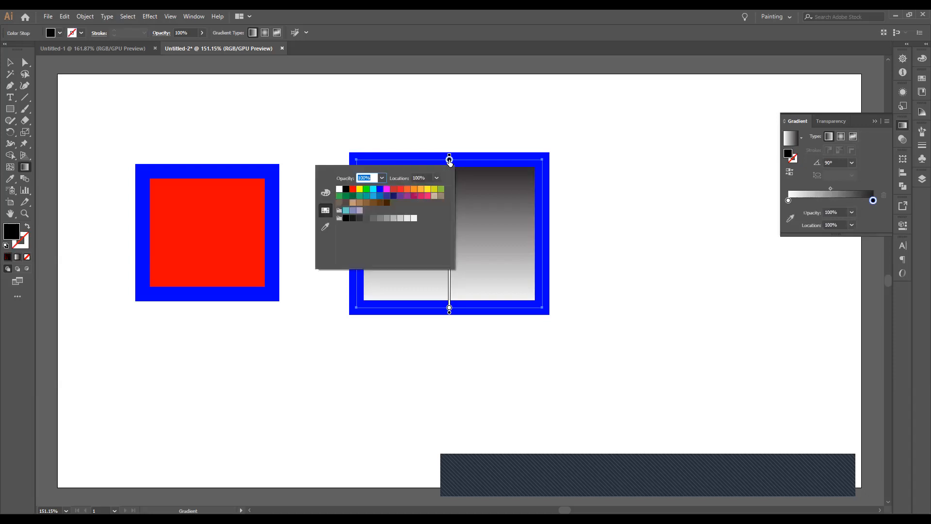
{"action": "left_click", "coordinate": [400, 189]}
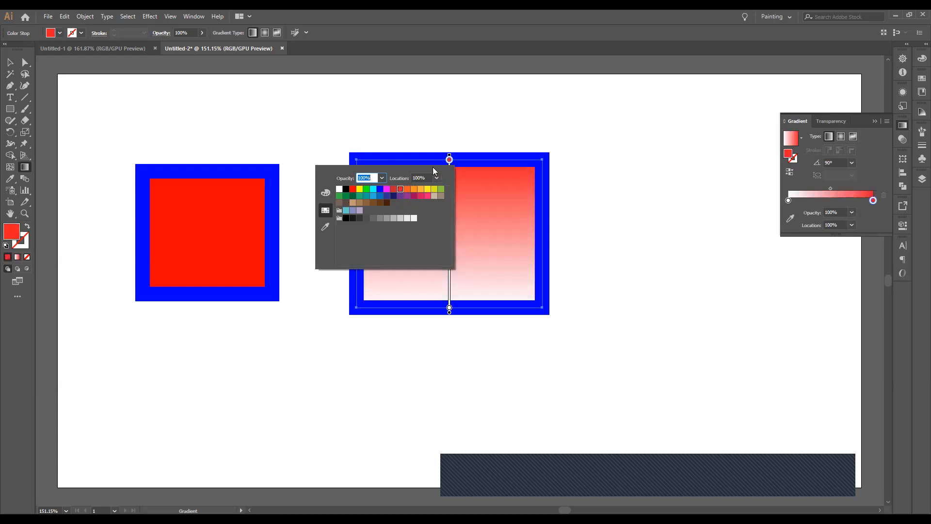
{"action": "double_click", "coordinate": [449, 308]}
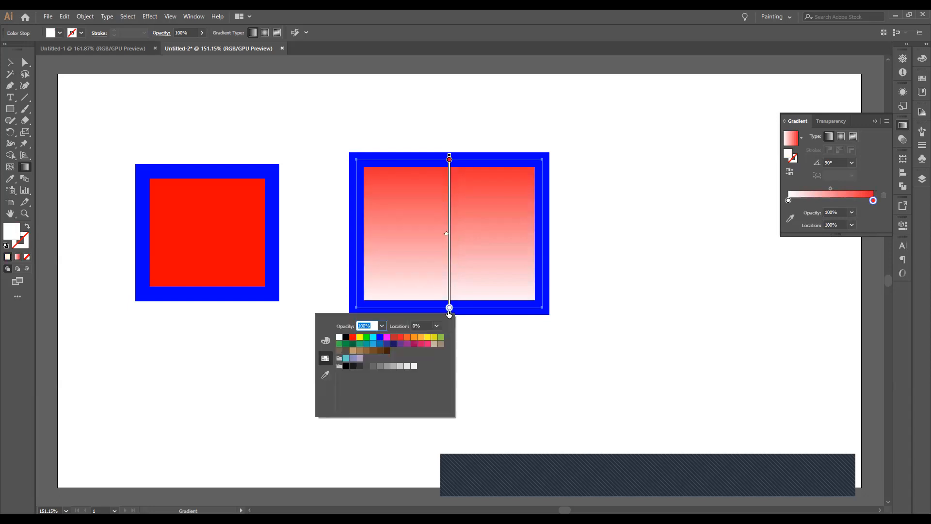
{"action": "left_click", "coordinate": [428, 337]}
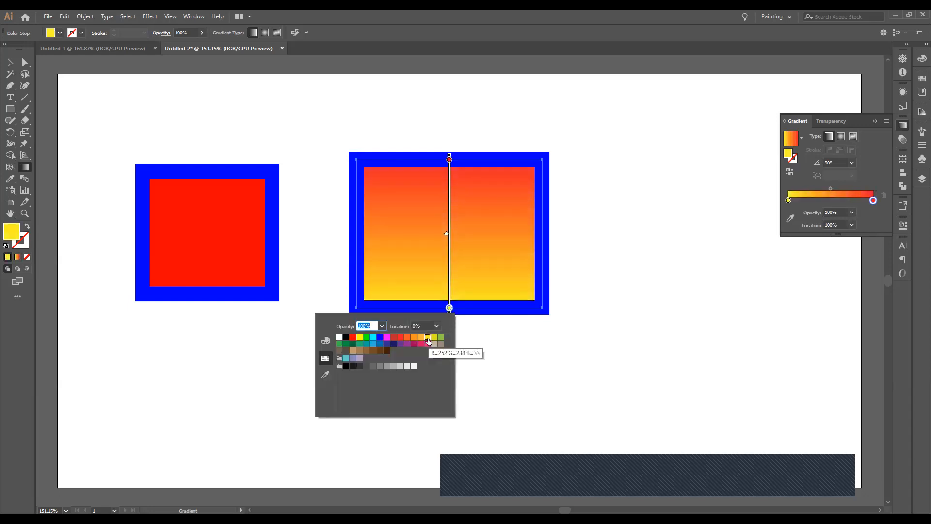
{"action": "left_click", "coordinate": [603, 341]}
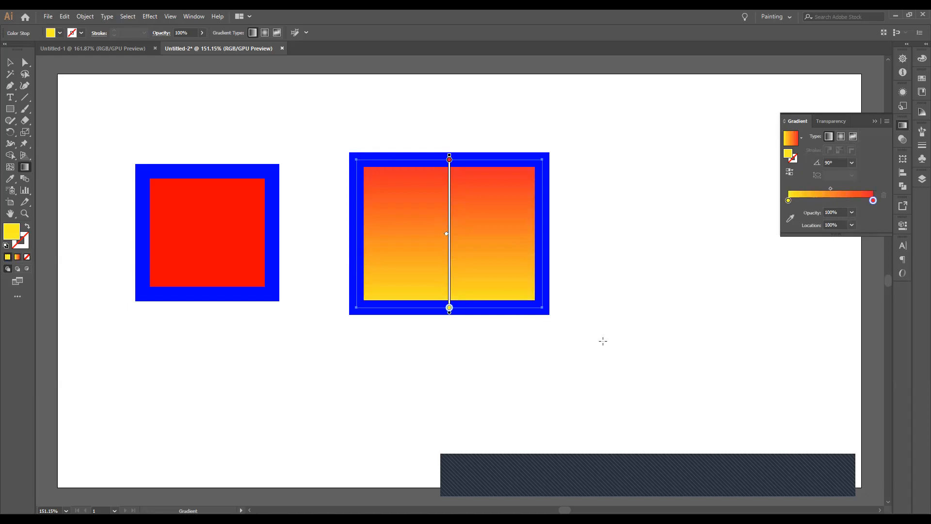
Step: Give the red-to-yellow gradient rectangle a 5 pt black stroke
{"action": "left_click", "coordinate": [10, 62]}
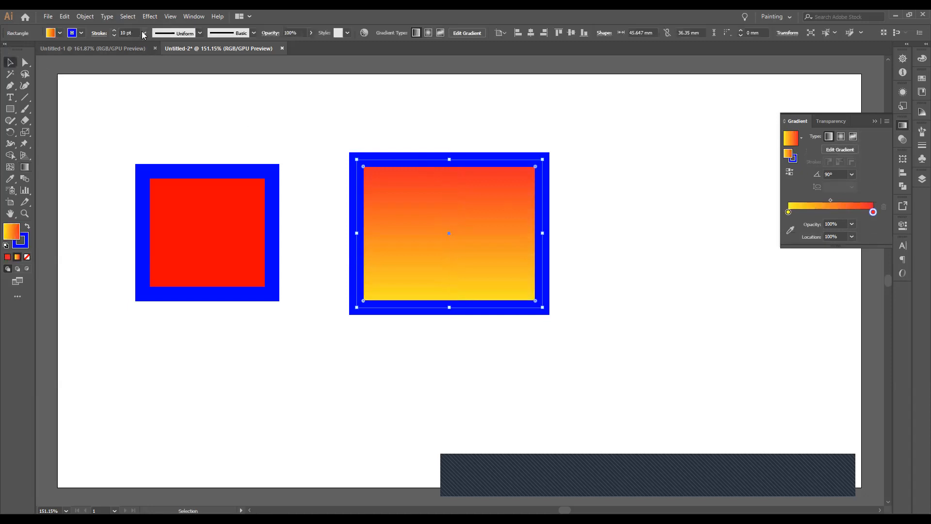
{"action": "left_click", "coordinate": [144, 33]}
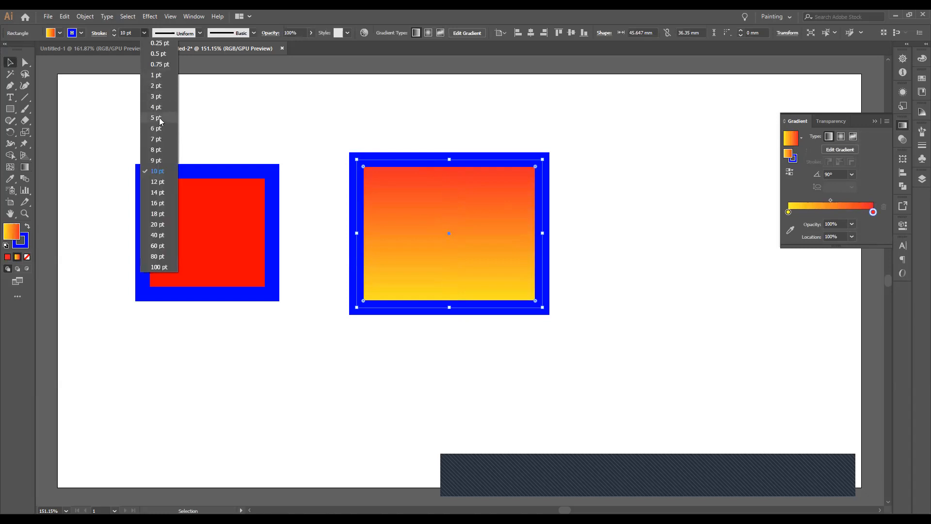
{"action": "key", "text": "Return"}
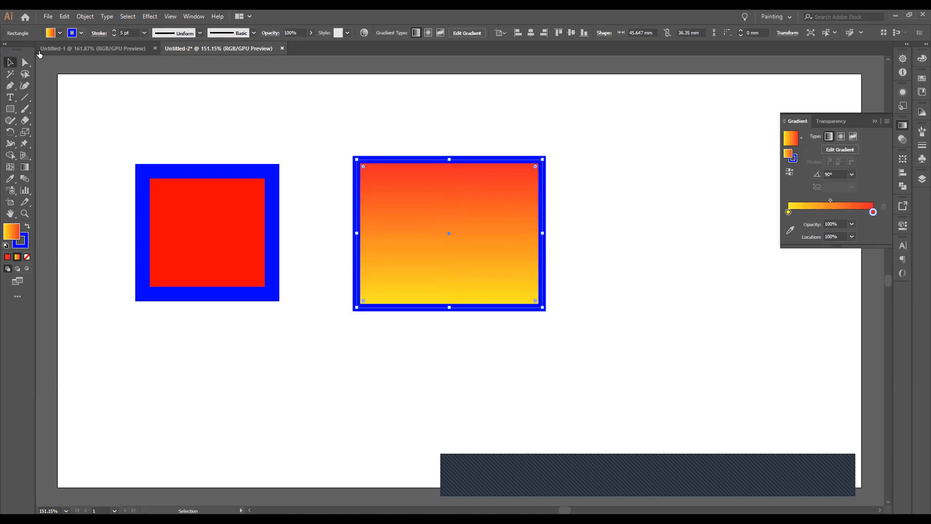
{"action": "left_click", "coordinate": [81, 33]}
{"action": "left_click", "coordinate": [731, 185]}
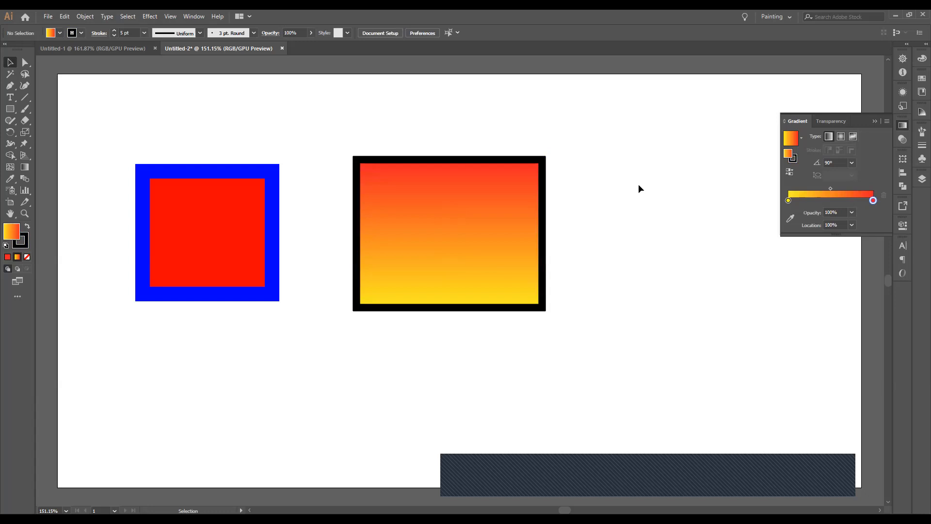
Step: Move the gradient rectangle horizontally so it sits close beside the red rectangle
{"action": "left_click", "coordinate": [514, 188]}
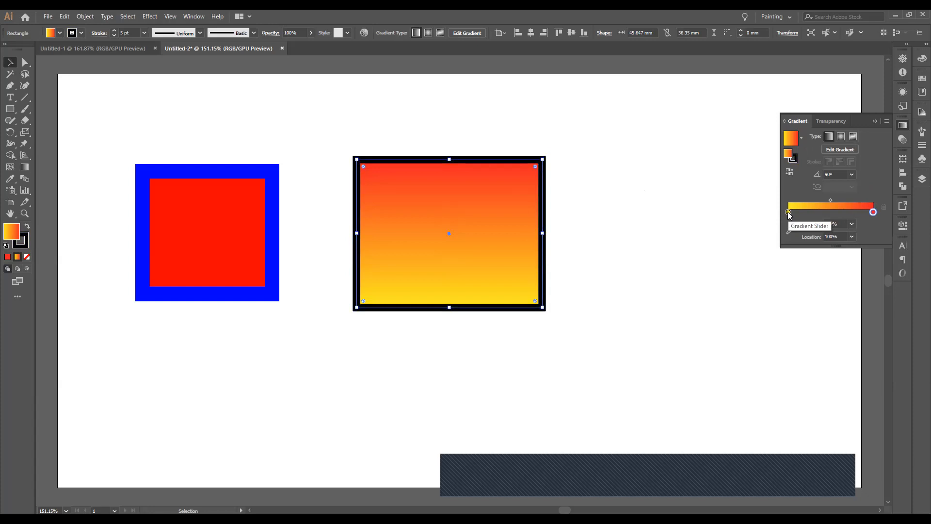
{"action": "left_click_drag", "start_coordinate": [460, 202], "coordinate": [402, 202]}
{"action": "left_click", "coordinate": [315, 104]}
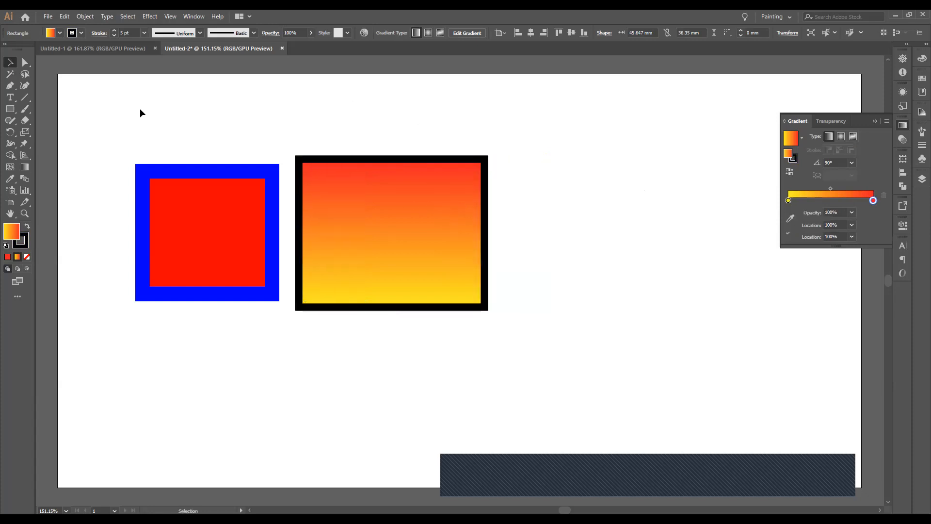
Step: Draw a rounded rectangle about 38.6 by 33.1 mm on the empty artboard area beyond the gradient rectangle
{"action": "left_click", "coordinate": [10, 109]}
{"action": "left_click", "coordinate": [10, 109]}
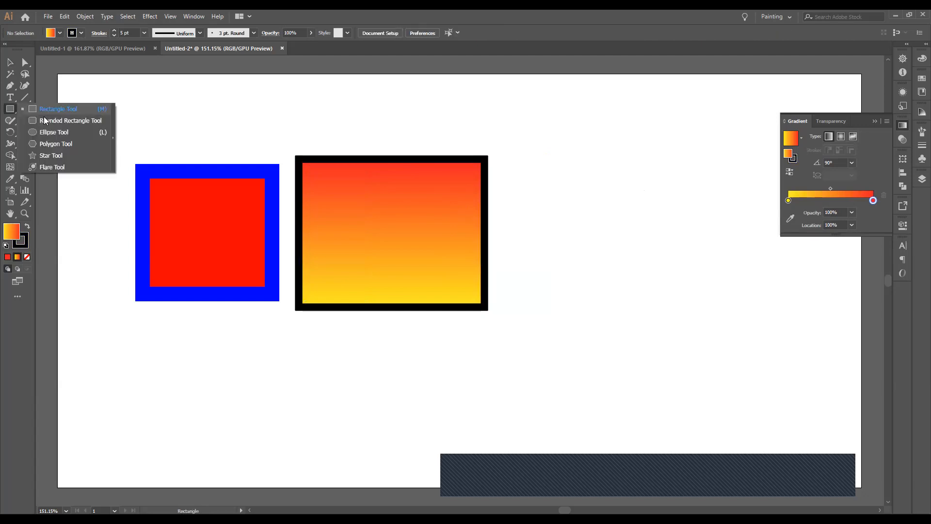
{"action": "left_click", "coordinate": [47, 123]}
{"action": "mouse_move", "coordinate": [540, 184]}
{"action": "left_mouse_down"}
{"action": "mouse_move", "coordinate": [597, 264]}
{"action": "mouse_move", "coordinate": [677, 299]}
{"action": "mouse_move", "coordinate": [697, 319]}
{"action": "left_mouse_up"}
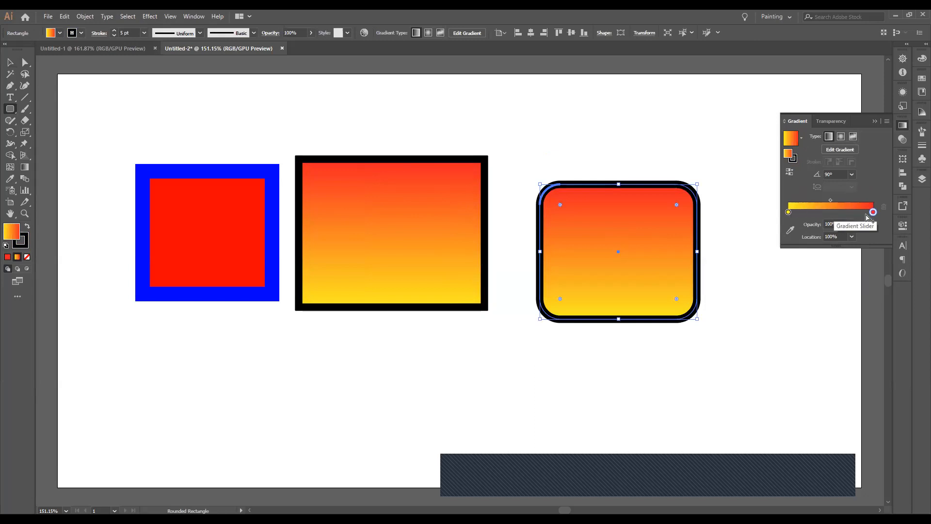
Step: Add an RGB Cyan colour stop at about 41.6% to the rounded rectangle's gradient and deselect the shape
{"action": "left_click", "coordinate": [812, 214]}
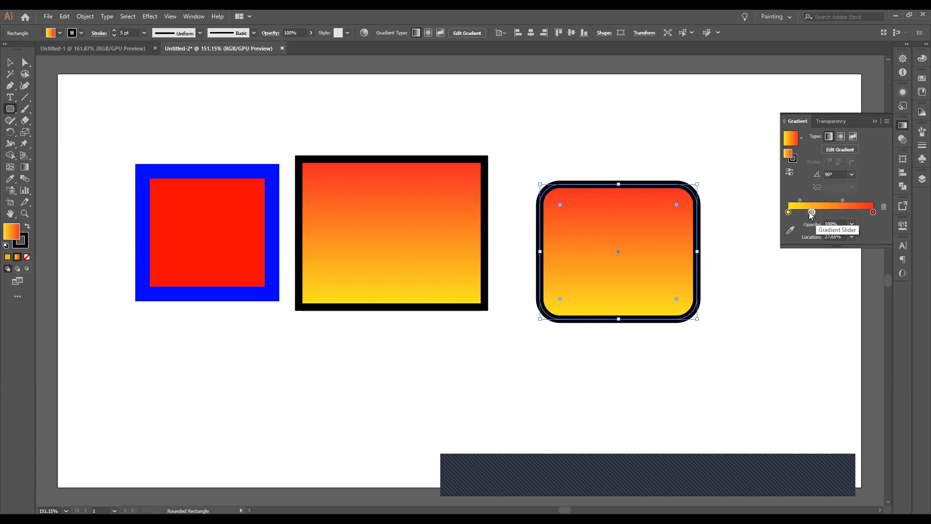
{"action": "left_click_drag", "start_coordinate": [812, 215], "coordinate": [824, 216]}
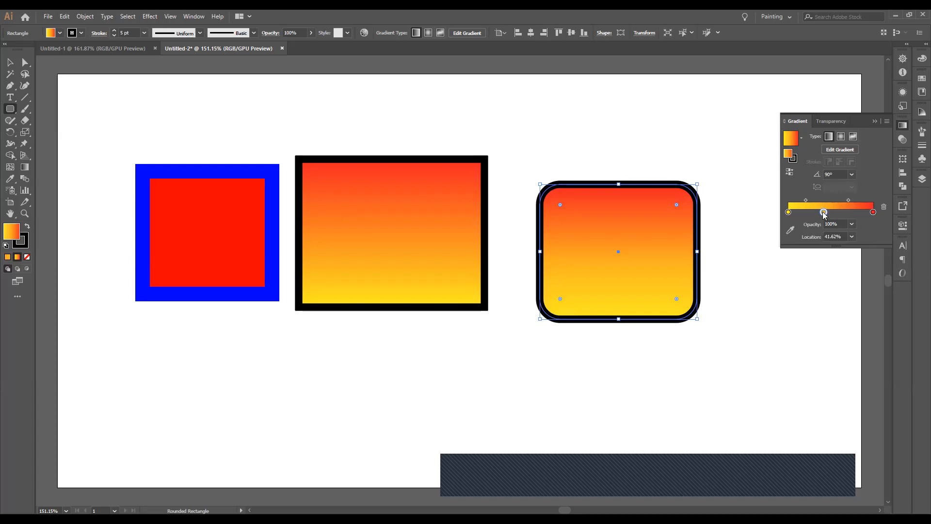
{"action": "double_click", "coordinate": [824, 212]}
{"action": "left_click", "coordinate": [803, 243]}
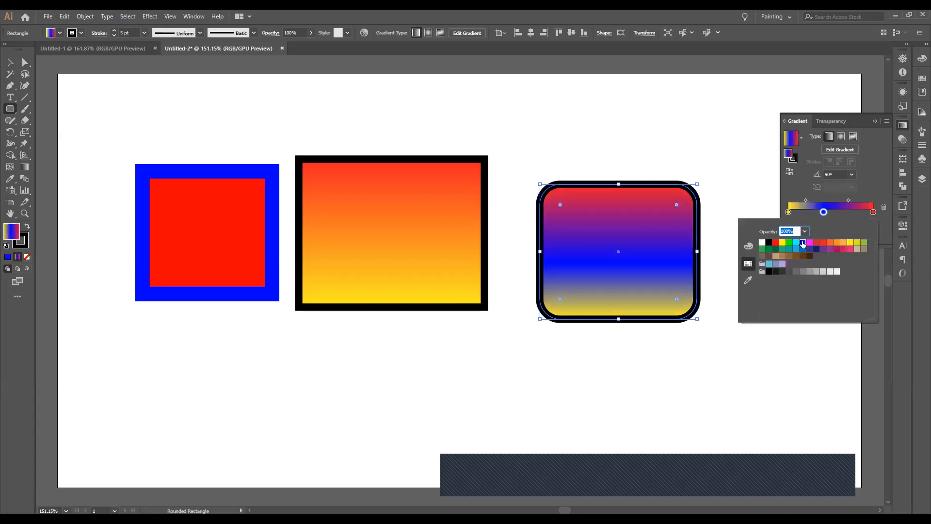
{"action": "left_click", "coordinate": [796, 243]}
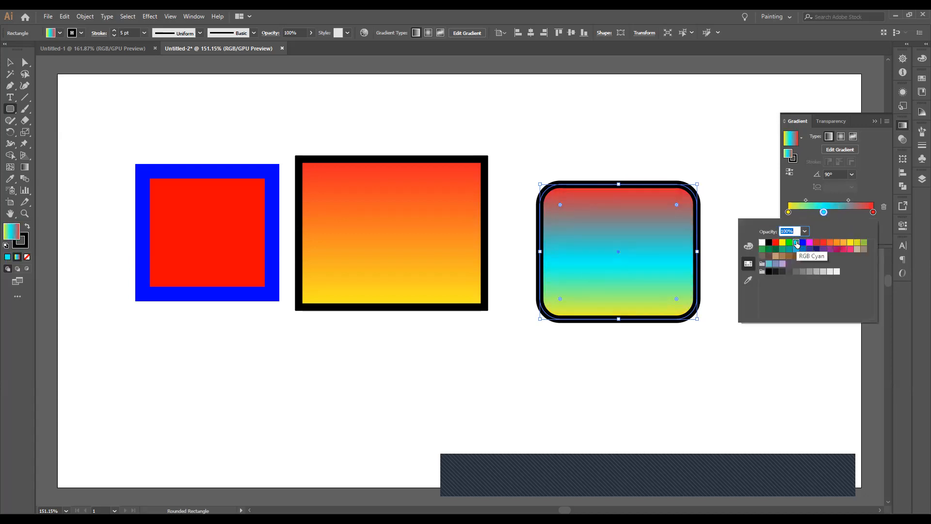
{"action": "left_click", "coordinate": [724, 158]}
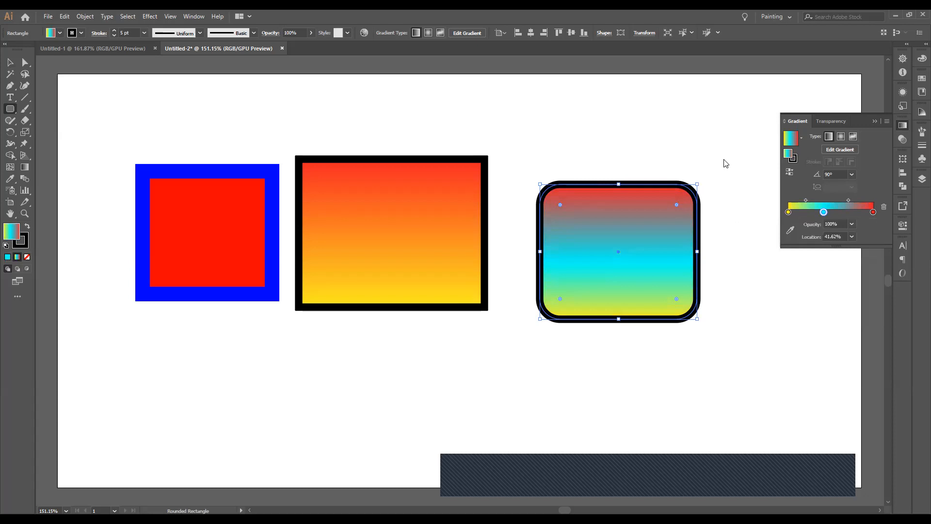
{"action": "left_click", "coordinate": [724, 160]}
{"action": "left_click", "coordinate": [590, 366]}
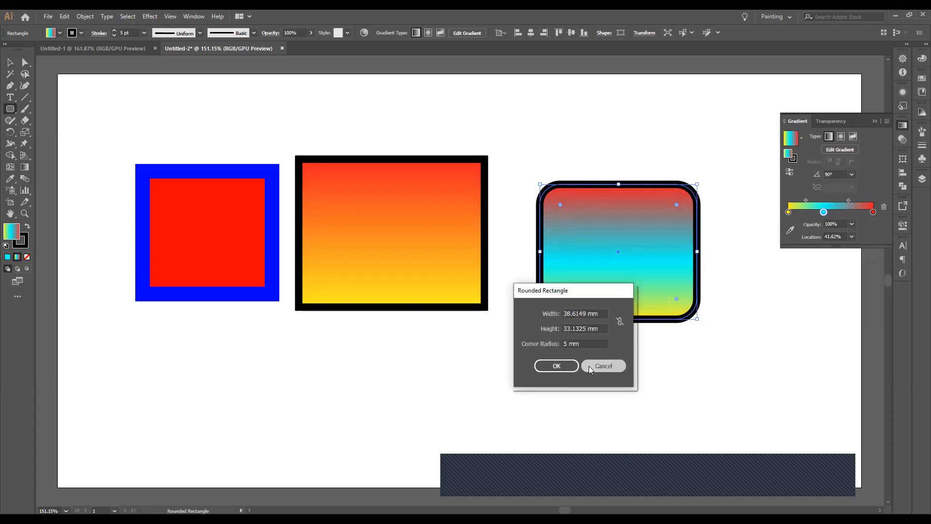
{"action": "left_click", "coordinate": [10, 62]}
{"action": "left_click", "coordinate": [174, 127]}
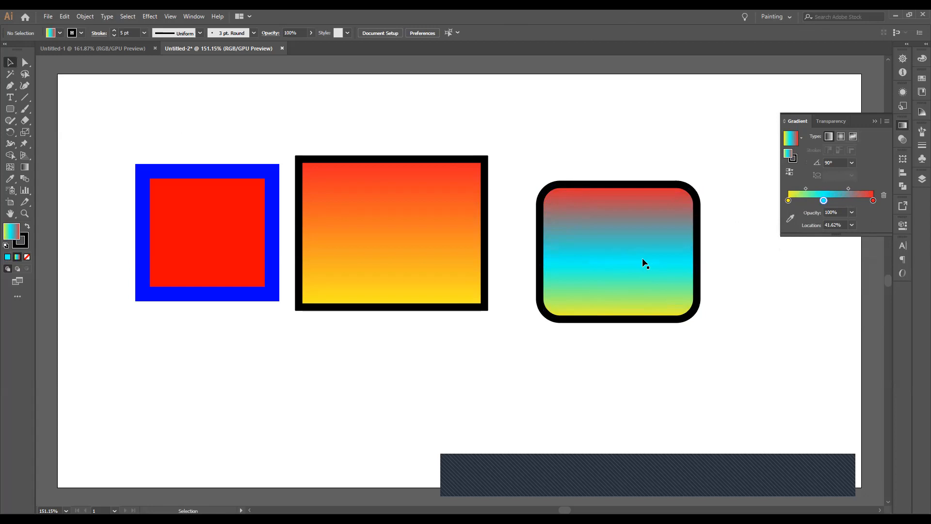
Step: Reposition the cyan stop to about the middle of the rounded rectangle's gradient
{"action": "left_click_drag", "start_coordinate": [806, 188], "coordinate": [864, 199]}
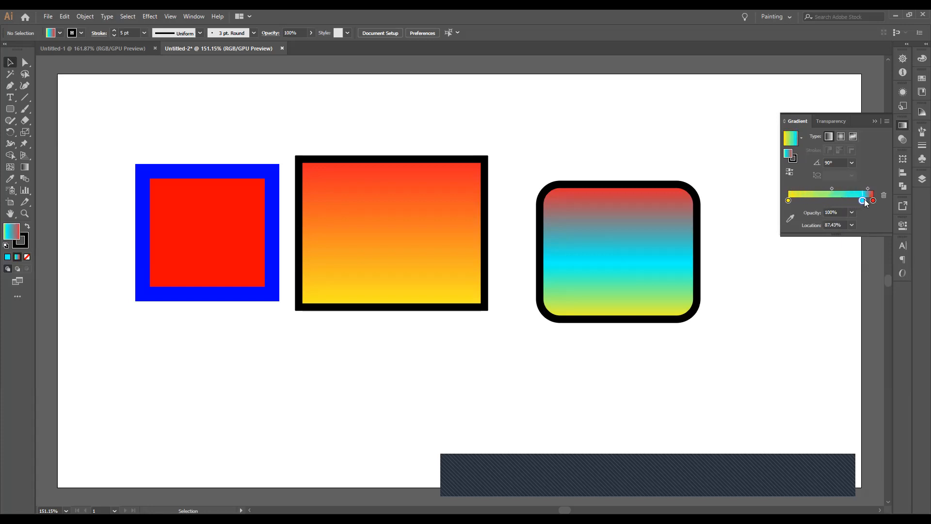
{"action": "left_click", "coordinate": [668, 241]}
{"action": "left_click_drag", "start_coordinate": [862, 212], "coordinate": [811, 201]}
{"action": "left_click", "coordinate": [735, 164]}
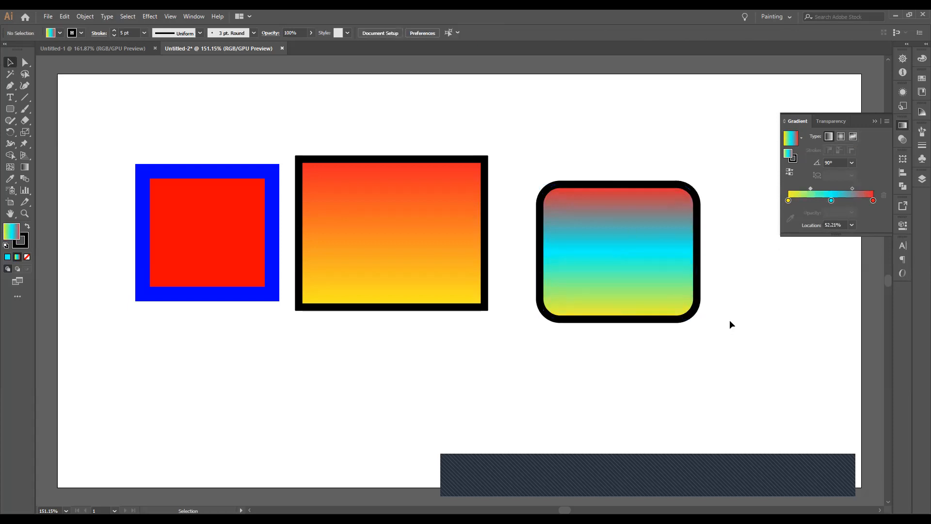
Step: Move the rounded rectangle and the gradient rectangle up side by side near the artboard's upper edge
{"action": "left_click_drag", "start_coordinate": [614, 259], "coordinate": [589, 182]}
{"action": "left_click_drag", "start_coordinate": [371, 221], "coordinate": [380, 171]}
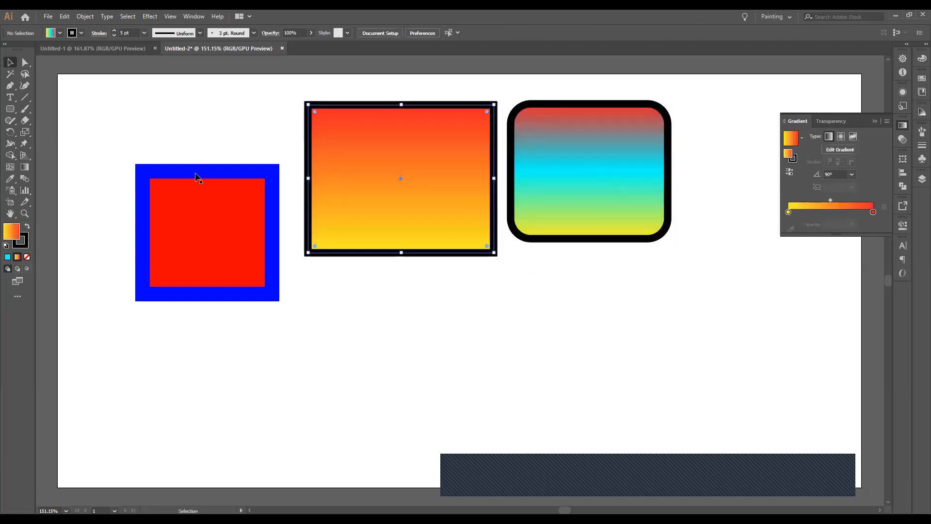
{"action": "left_click", "coordinate": [73, 116]}
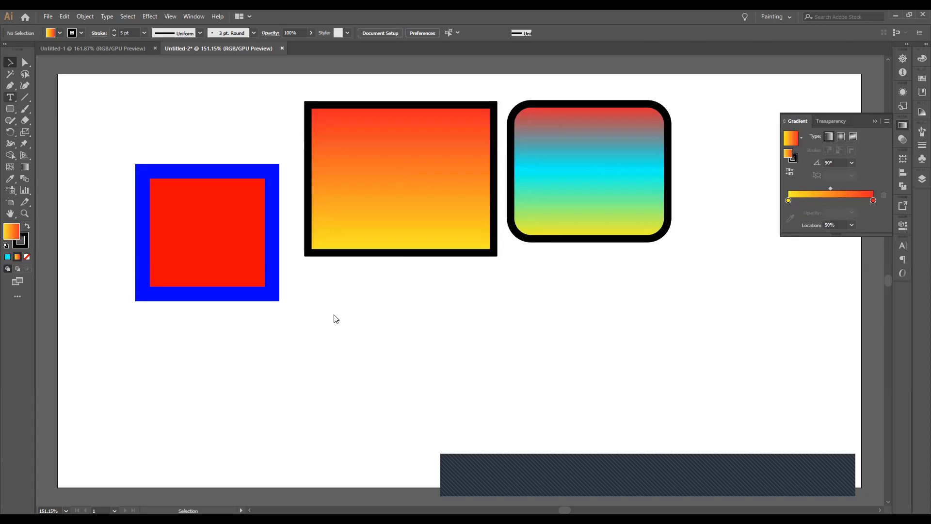
Step: Add the text "SLTC" on the empty area below the gradient rectangle
{"action": "left_click", "coordinate": [305, 321]}
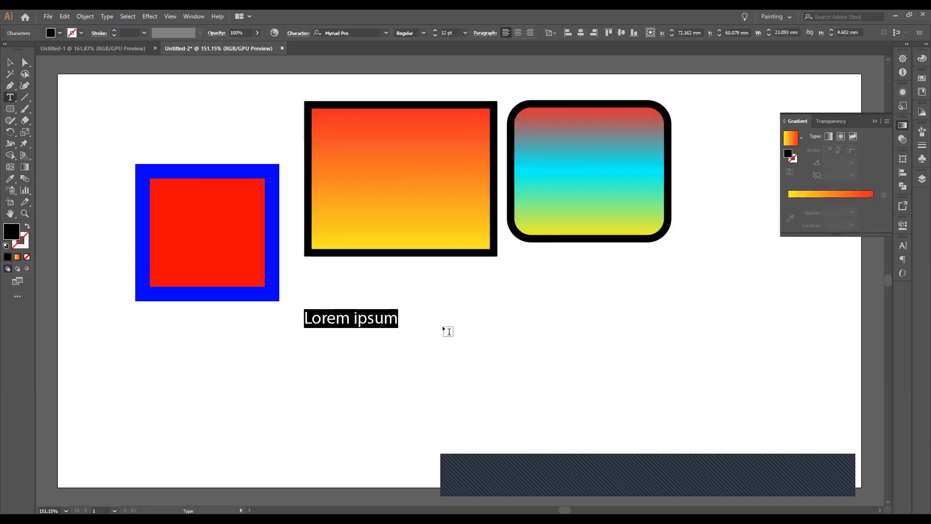
{"action": "type", "text": "SLTC"}
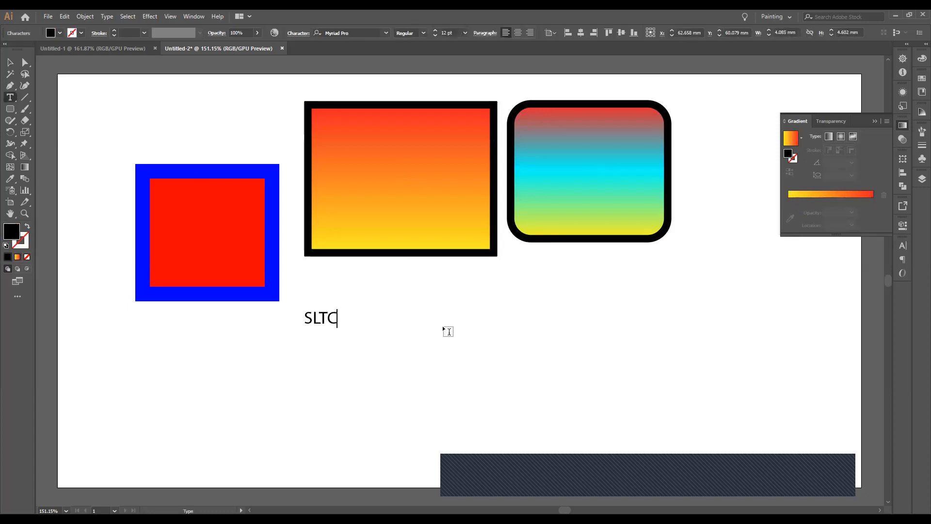
Step: Enlarge the SLTC text to about 55.91 pt and position it beneath the gradient rectangle
{"action": "left_click", "coordinate": [10, 62]}
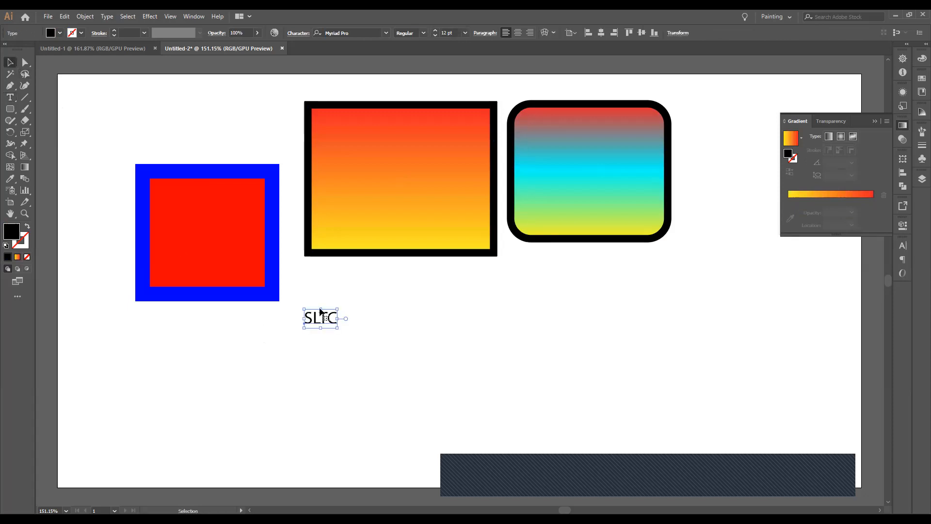
{"action": "left_click_drag", "start_coordinate": [339, 309], "coordinate": [497, 247]}
{"action": "left_click_drag", "start_coordinate": [420, 293], "coordinate": [437, 328]}
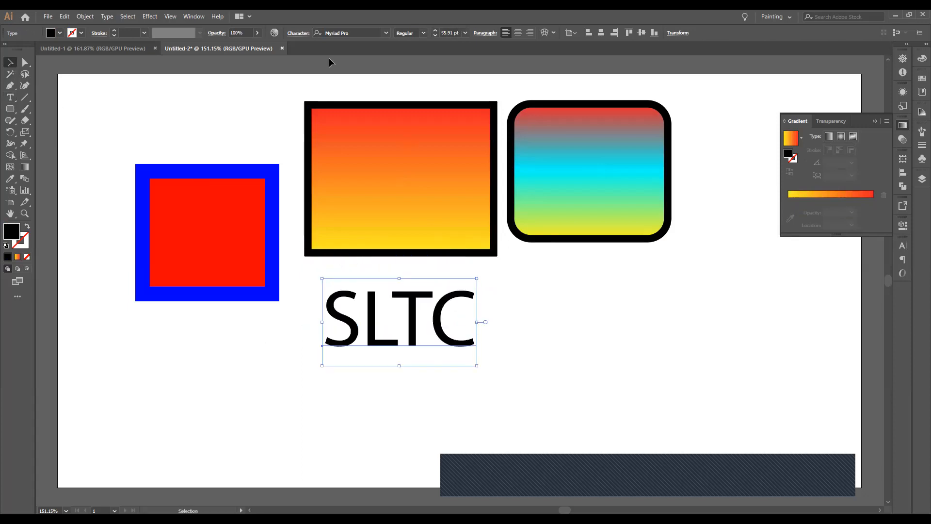
Step: Change the SLTC text's font to Cooper Black and scale the text up to about 103.67 pt
{"action": "left_click", "coordinate": [423, 34]}
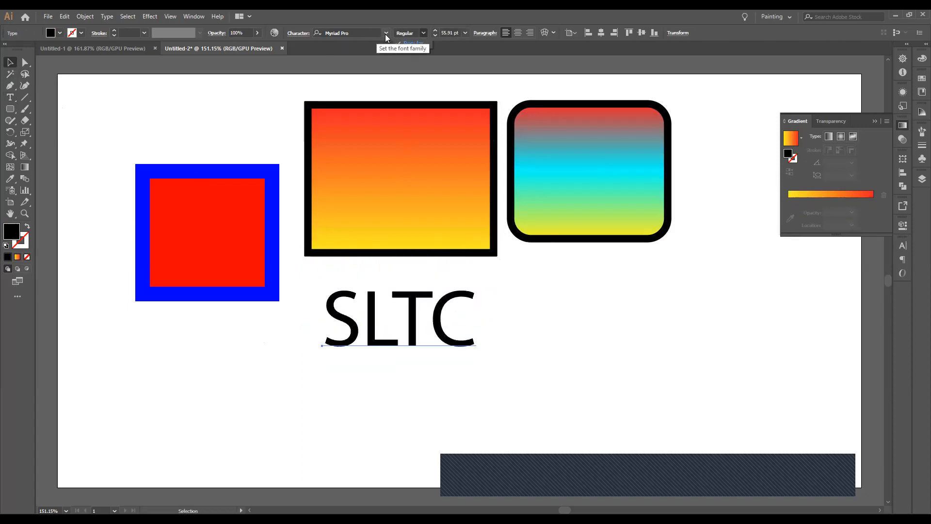
{"action": "left_click", "coordinate": [380, 132]}
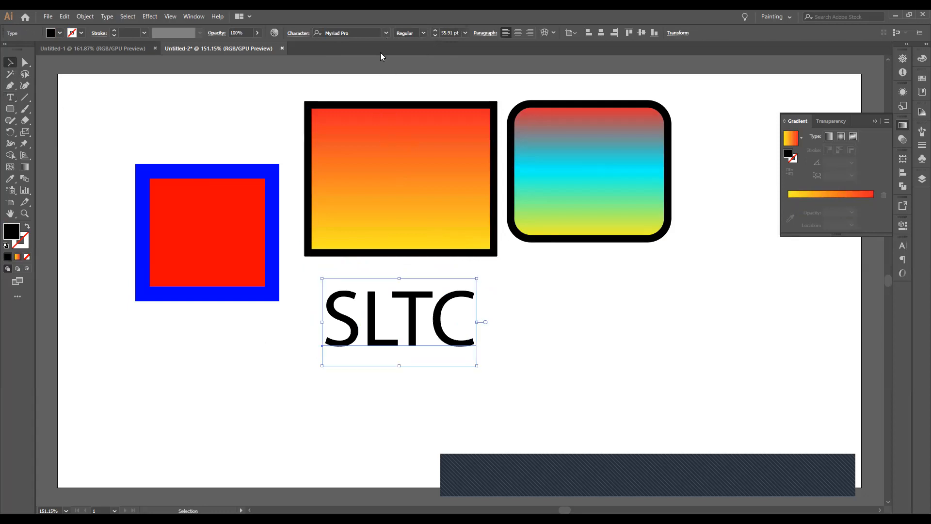
{"action": "left_click", "coordinate": [386, 34]}
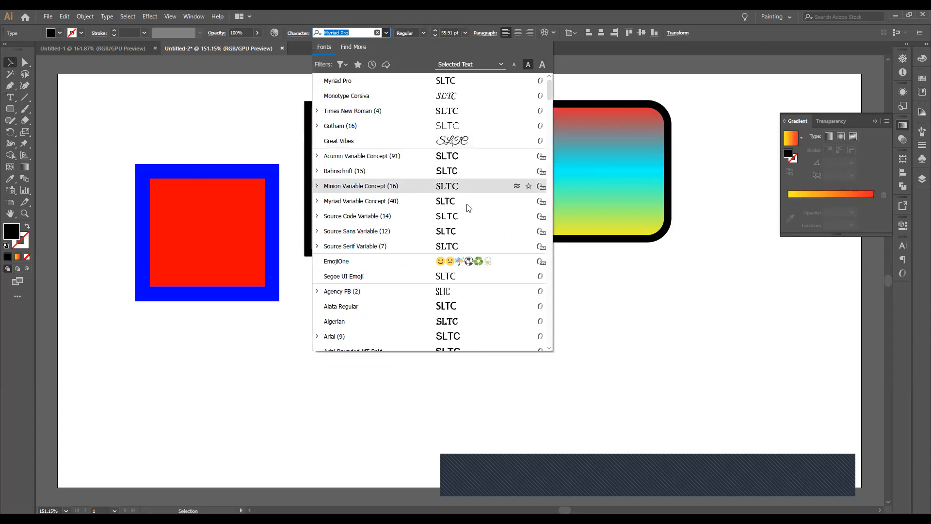
{"action": "scroll", "coordinate": [475, 170], "scroll_direction": "down", "scroll_amount": 10}
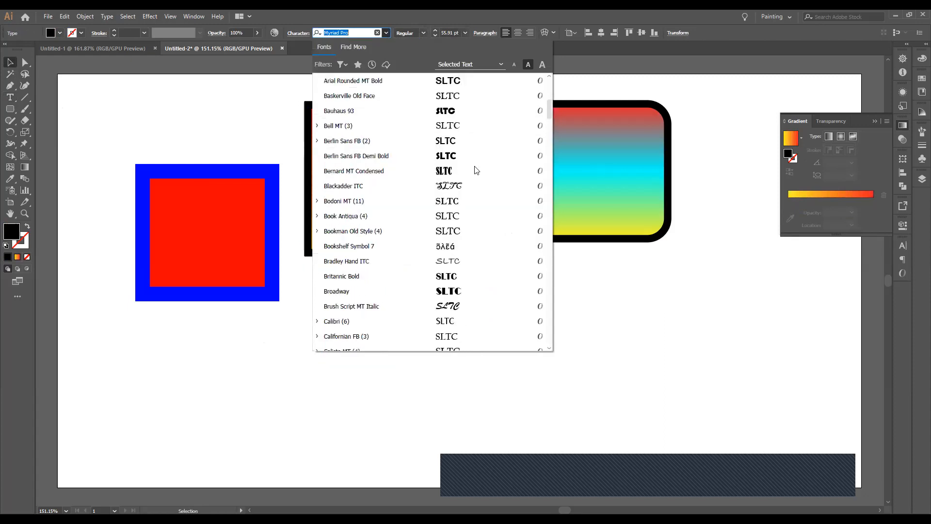
{"action": "scroll", "coordinate": [475, 169], "scroll_direction": "down", "scroll_amount": 5}
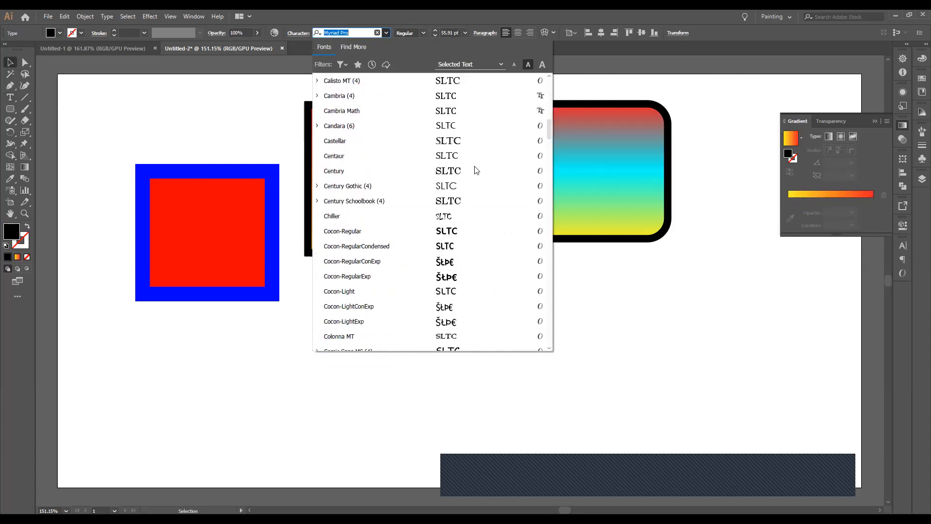
{"action": "scroll", "coordinate": [475, 170], "scroll_direction": "down", "scroll_amount": 7}
{"action": "scroll", "coordinate": [467, 173], "scroll_direction": "up", "scroll_amount": 3}
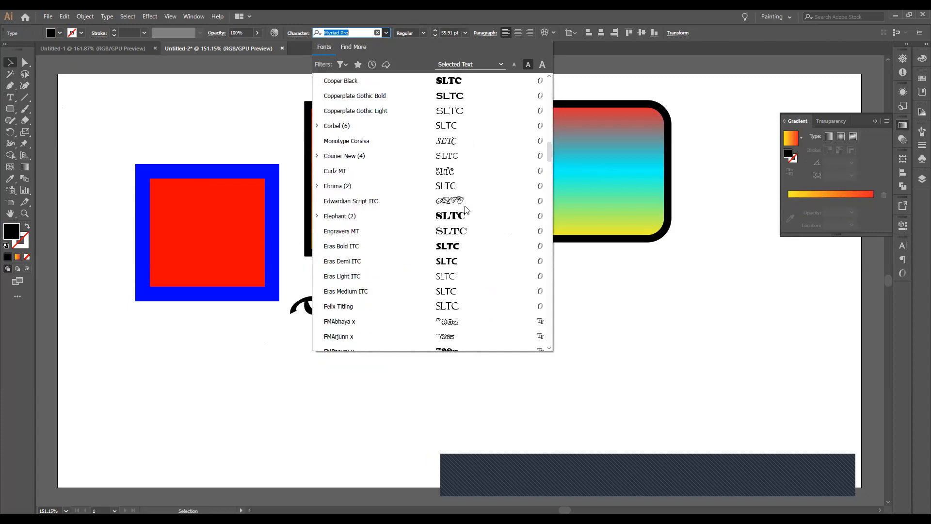
{"action": "left_click", "coordinate": [451, 83]}
{"action": "left_click_drag", "start_coordinate": [530, 361], "coordinate": [711, 436]}
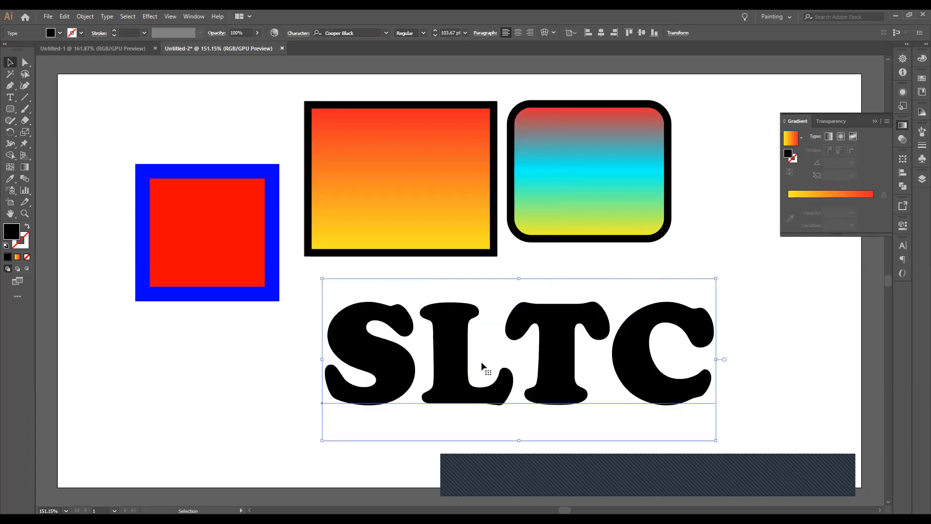
Step: Try to fill the live SLTC text with the yellow-to-red gradient and shift the text slightly left
{"action": "left_click", "coordinate": [17, 258]}
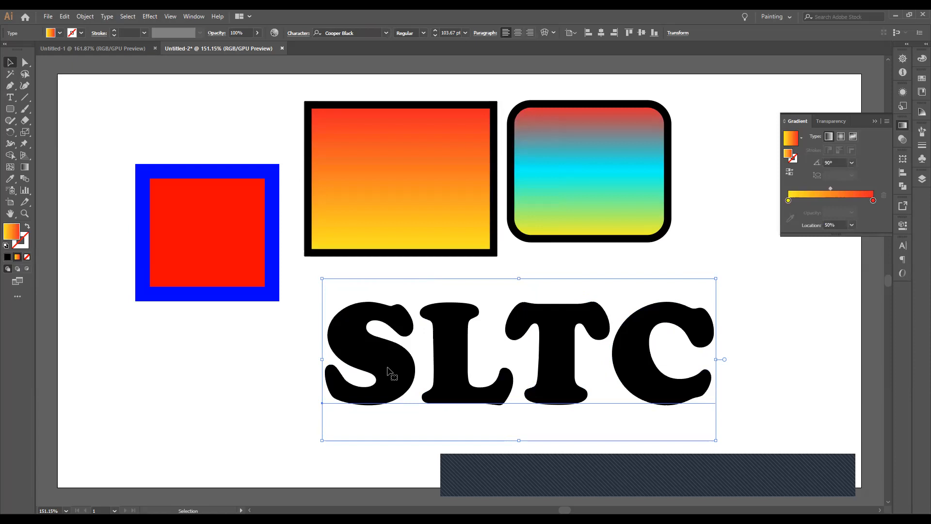
{"action": "left_click", "coordinate": [249, 384]}
{"action": "left_click", "coordinate": [365, 360]}
{"action": "left_click", "coordinate": [25, 168]}
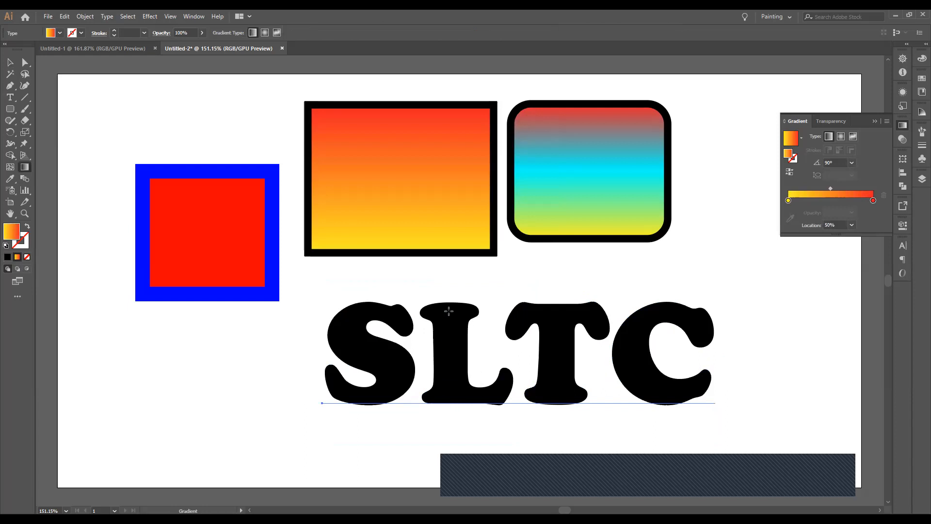
{"action": "left_click", "coordinate": [9, 62]}
{"action": "left_click", "coordinate": [25, 167]}
{"action": "left_click", "coordinate": [10, 62]}
{"action": "left_click_drag", "start_coordinate": [377, 354], "coordinate": [352, 361]}
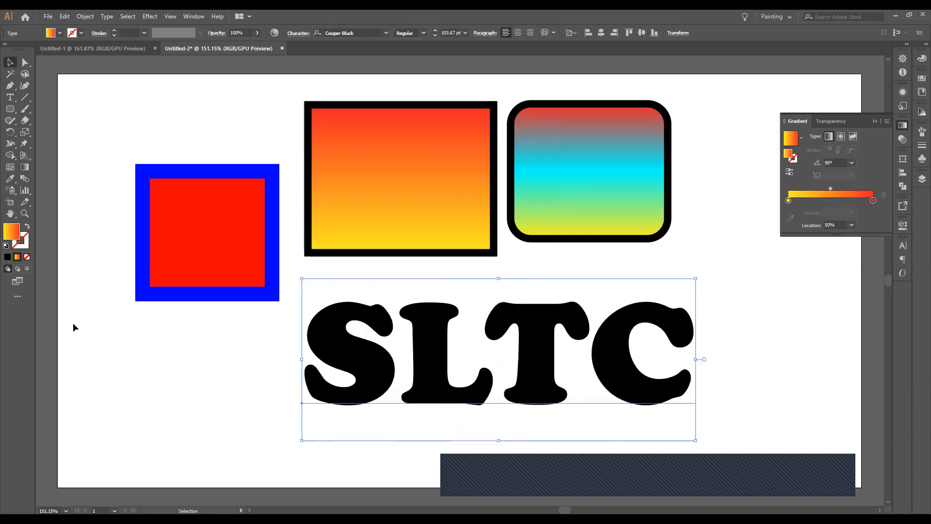
Step: Try to copy the gradient rectangle's appearance onto the SLTC text with the Eyedropper tool, and undo it
{"action": "left_click", "coordinate": [26, 168]}
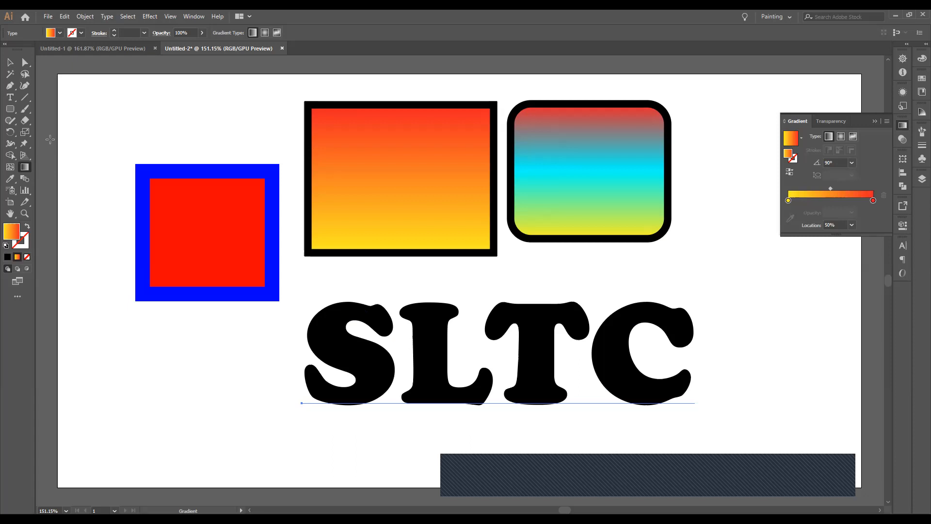
{"action": "left_click", "coordinate": [10, 178]}
{"action": "left_click", "coordinate": [469, 181]}
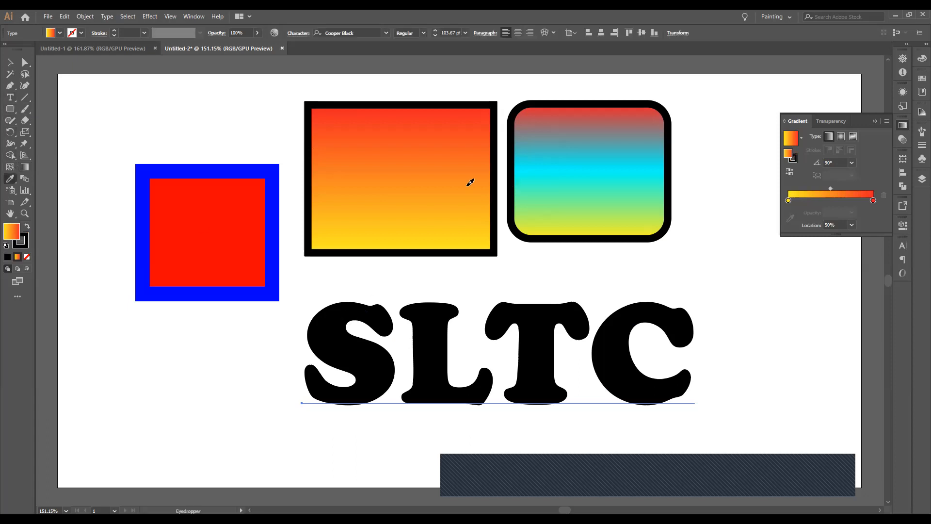
{"action": "left_click", "coordinate": [11, 62]}
{"action": "key", "text": "ctrl+z"}
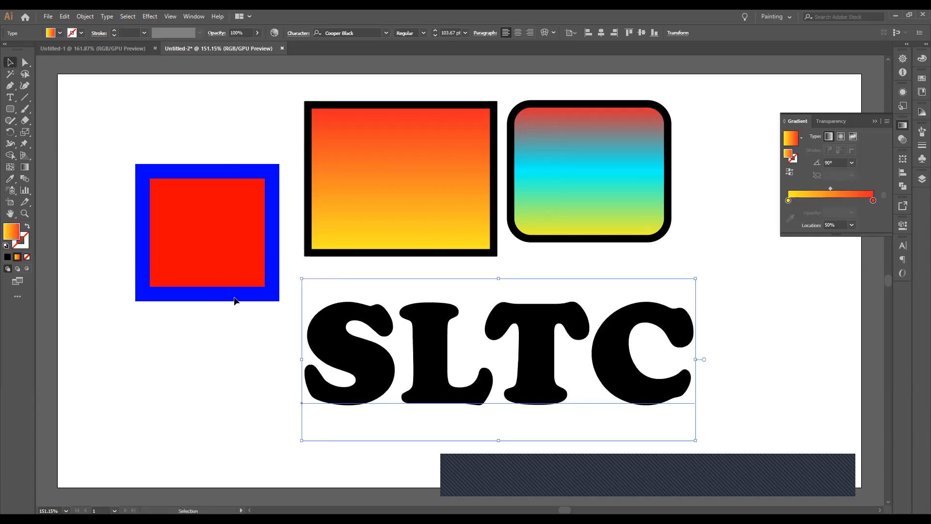
Step: Convert the SLTC text to outlines and fill the letters with the yellow-to-red linear gradient
{"action": "left_click", "coordinate": [86, 18]}
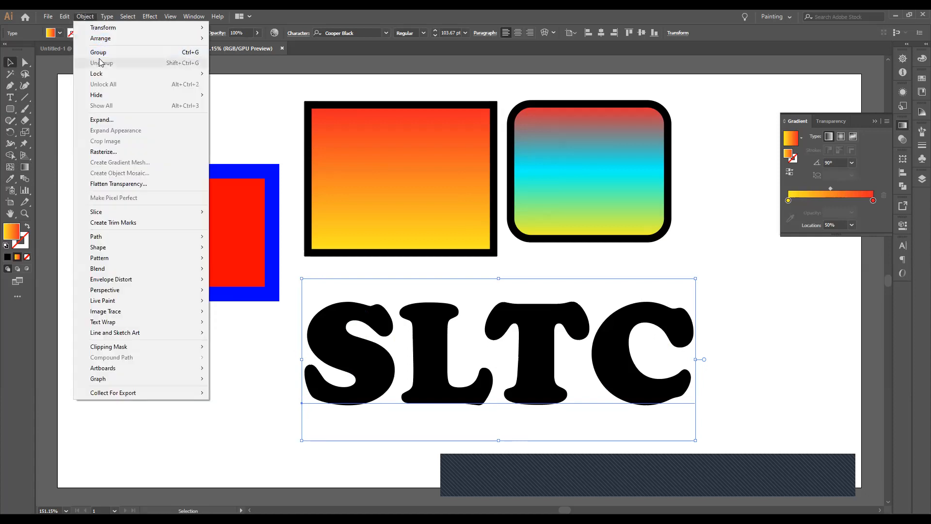
{"action": "left_click", "coordinate": [116, 18]}
{"action": "left_click", "coordinate": [114, 17]}
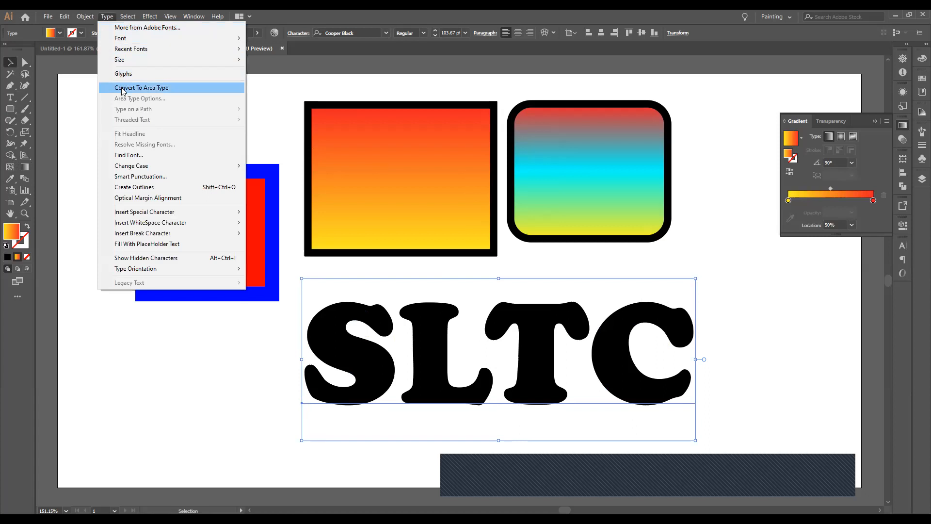
{"action": "left_click", "coordinate": [143, 188]}
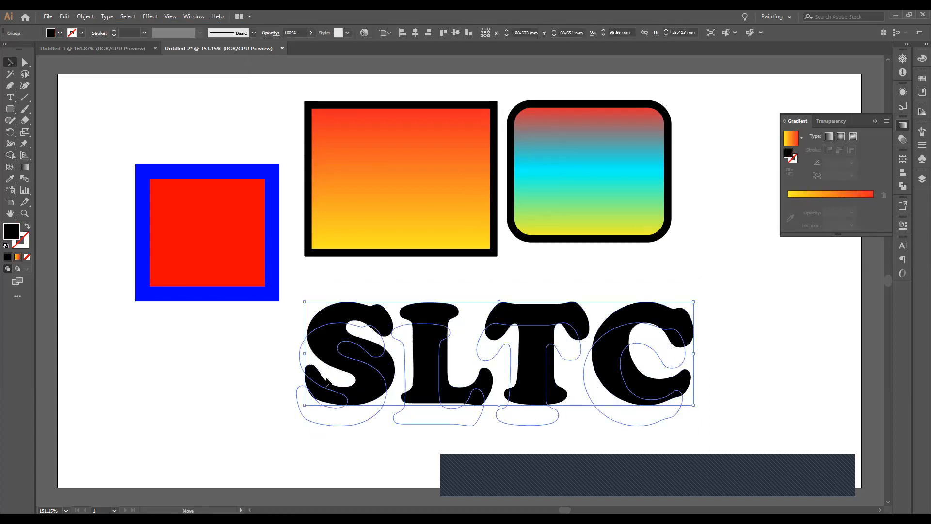
{"action": "left_click", "coordinate": [18, 257]}
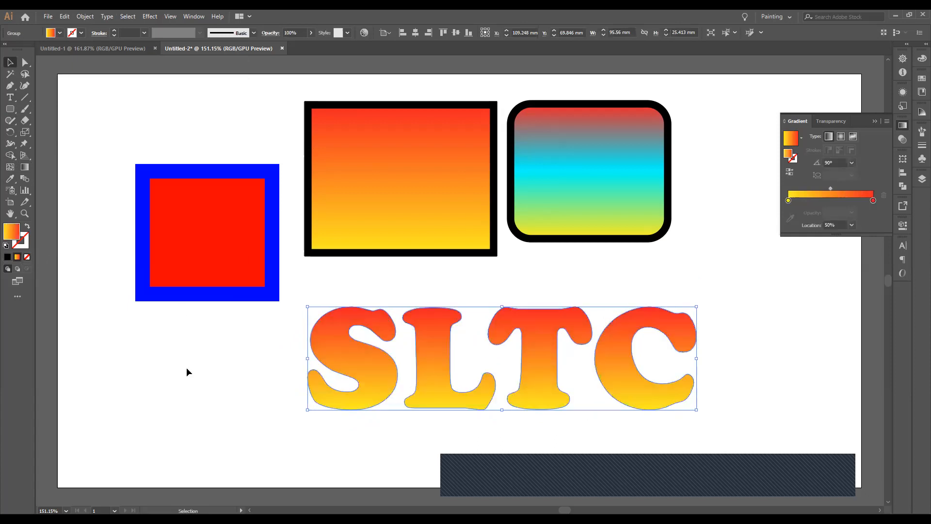
{"action": "left_click", "coordinate": [186, 369]}
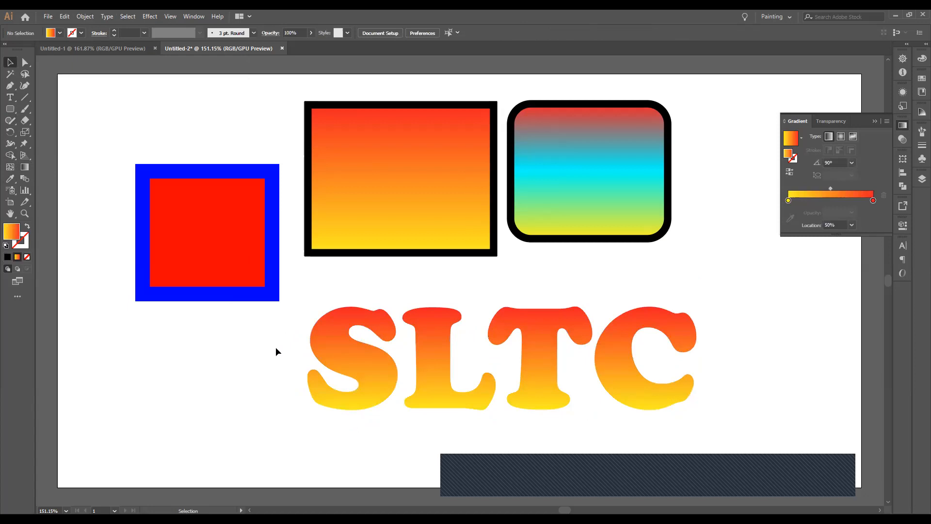
Step: Give the outlined SLTC letters a black 1 pt stroke and deselect them
{"action": "left_click", "coordinate": [345, 363]}
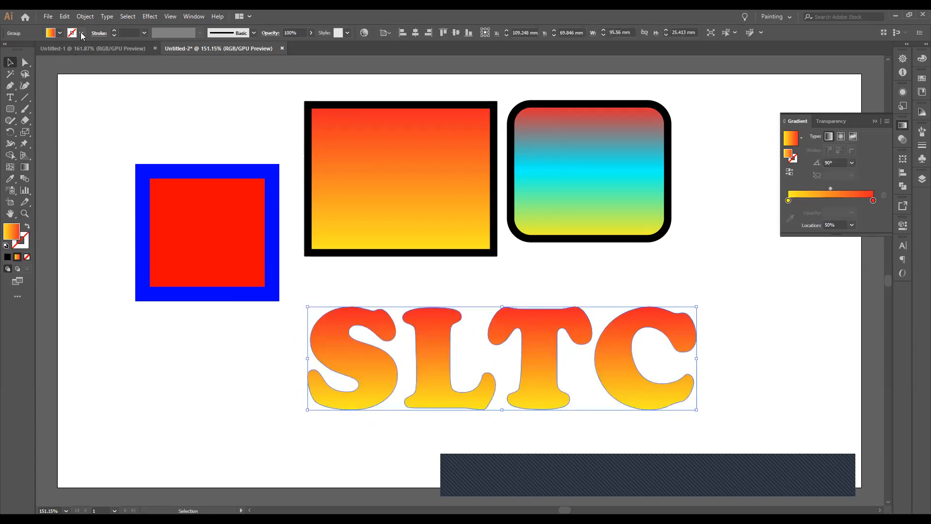
{"action": "left_click", "coordinate": [82, 33]}
{"action": "left_click", "coordinate": [27, 49]}
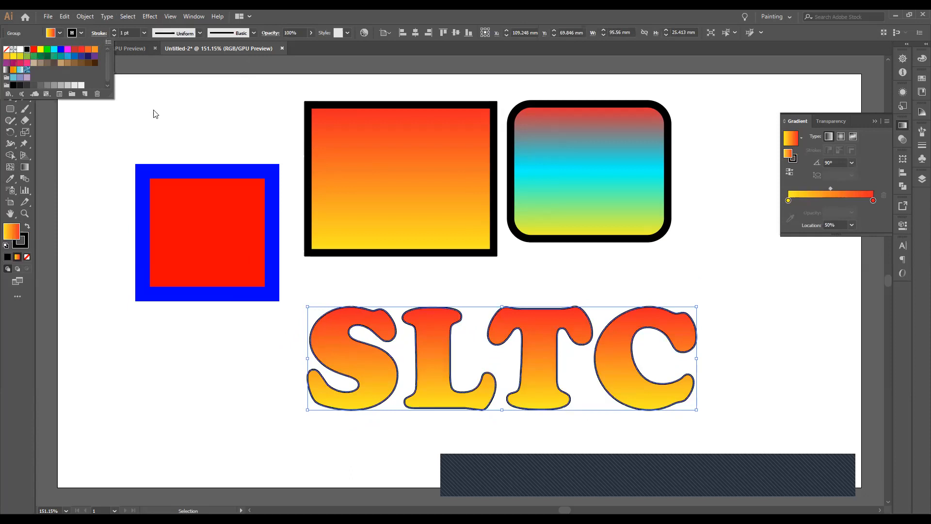
{"action": "left_click", "coordinate": [239, 385]}
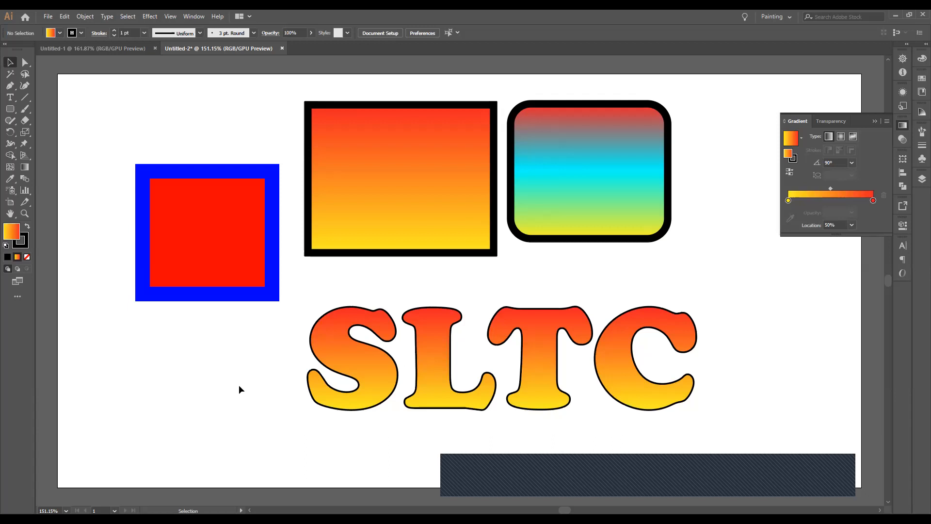
Step: Add a colour stop at about 25.42% to the SLTC letters' gradient and open its colour swatches
{"action": "left_click", "coordinate": [348, 375]}
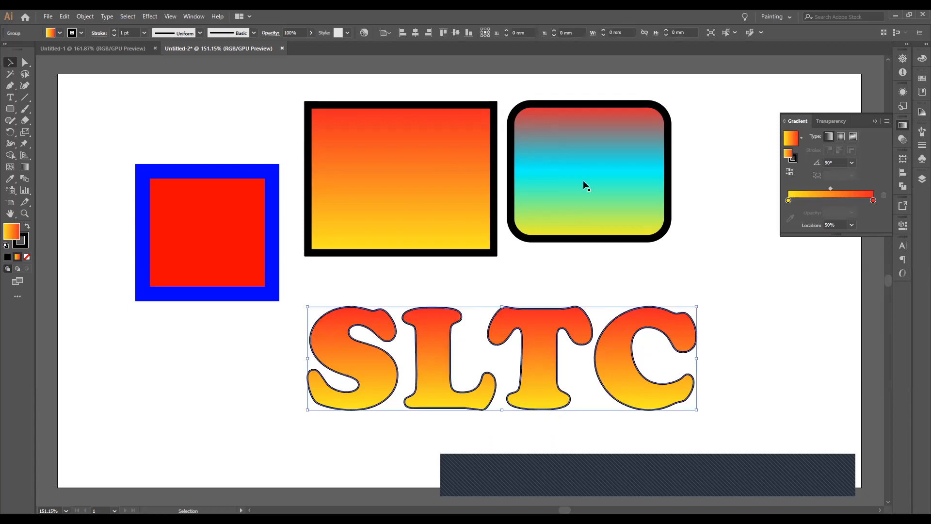
{"action": "left_click", "coordinate": [810, 200]}
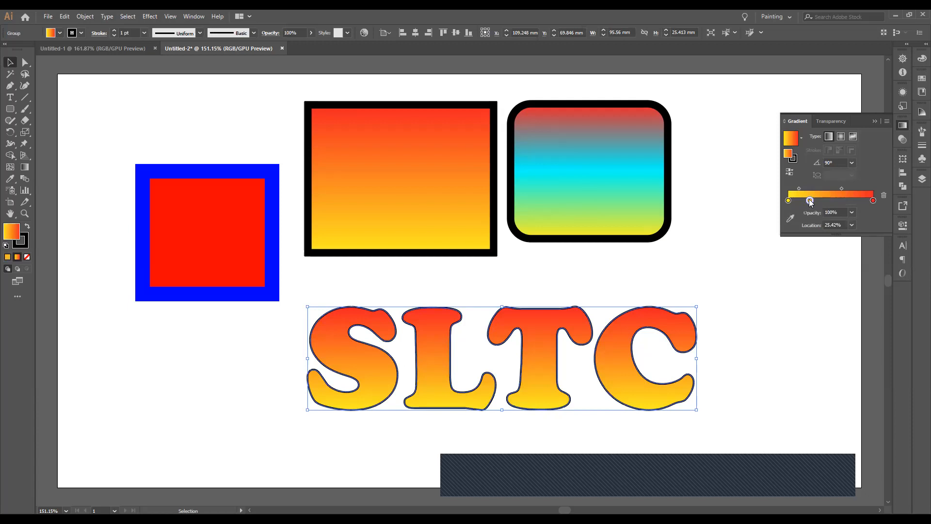
{"action": "double_click", "coordinate": [809, 200]}
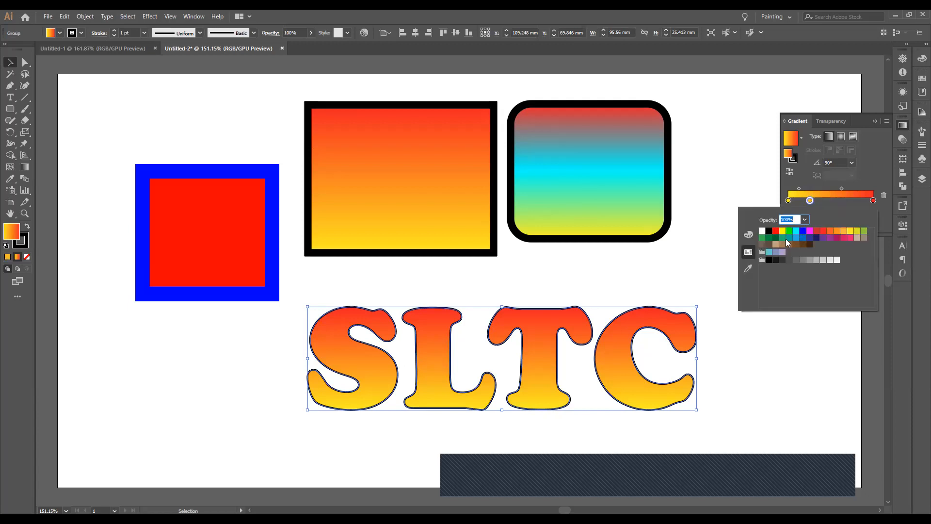
Step: Try green, purple, magenta, blue and tan swatches on the SLTC gradient's new stop, and settle on dark brown
{"action": "left_click", "coordinate": [783, 237]}
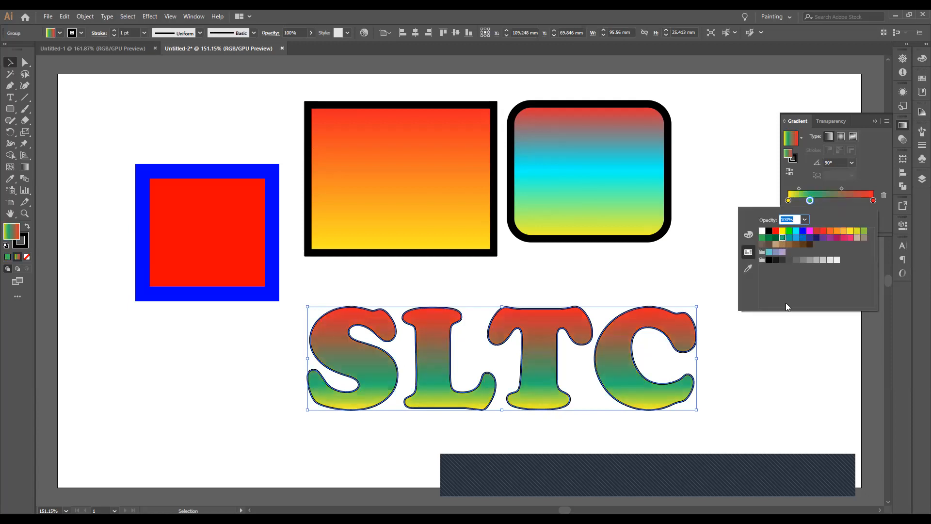
{"action": "left_click", "coordinate": [762, 238]}
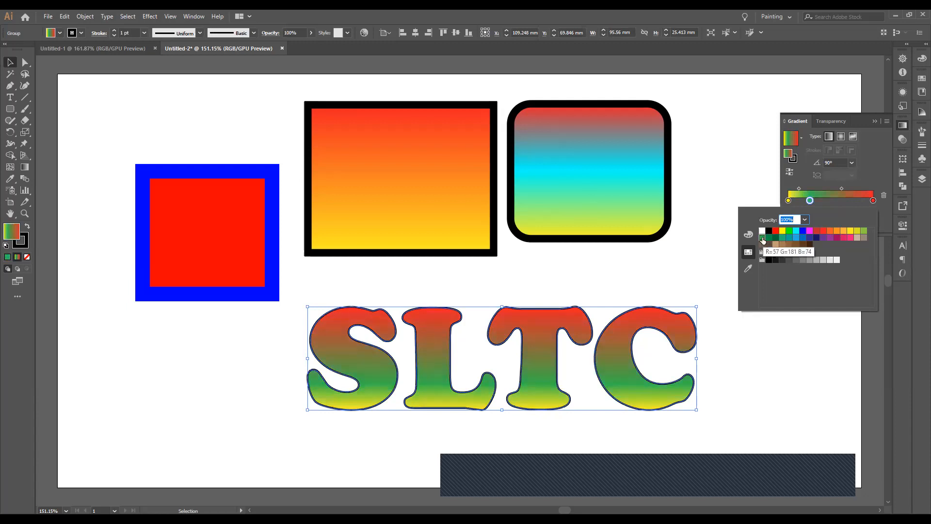
{"action": "left_click", "coordinate": [830, 237]}
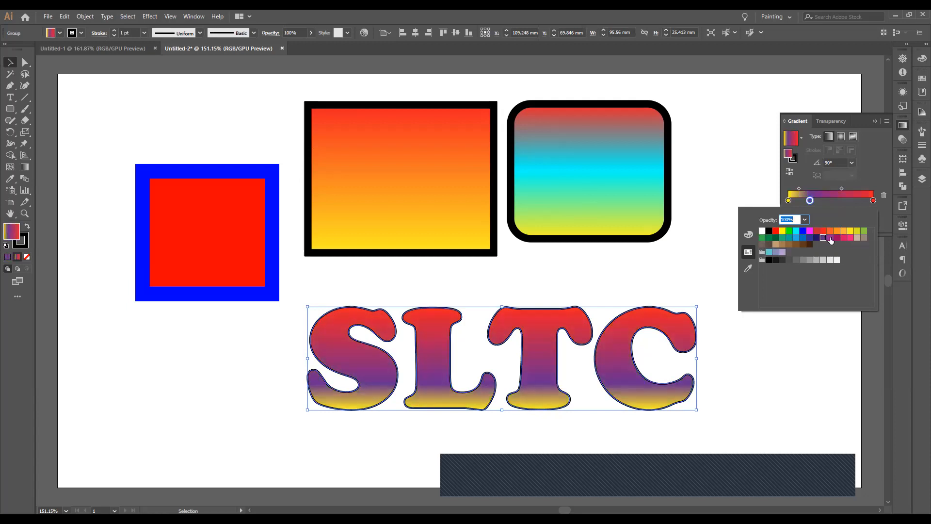
{"action": "left_click", "coordinate": [836, 238]}
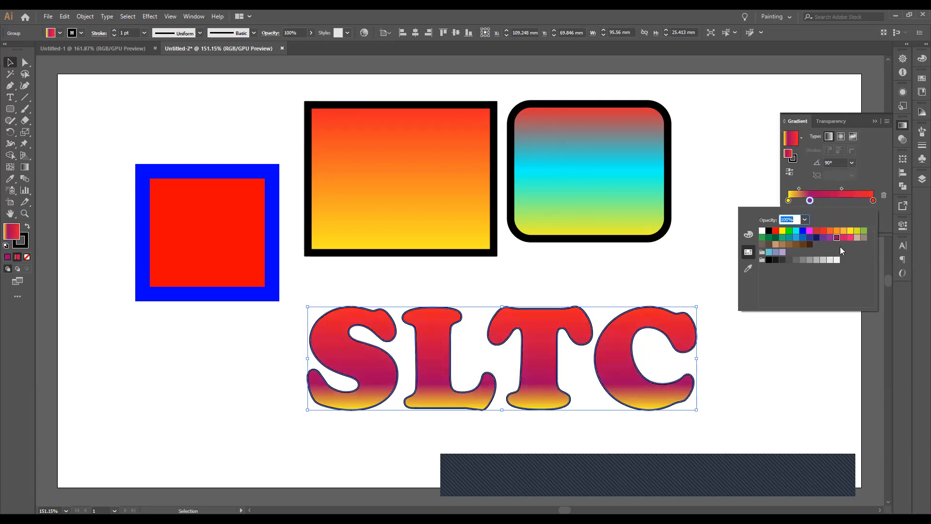
{"action": "left_click", "coordinate": [863, 231]}
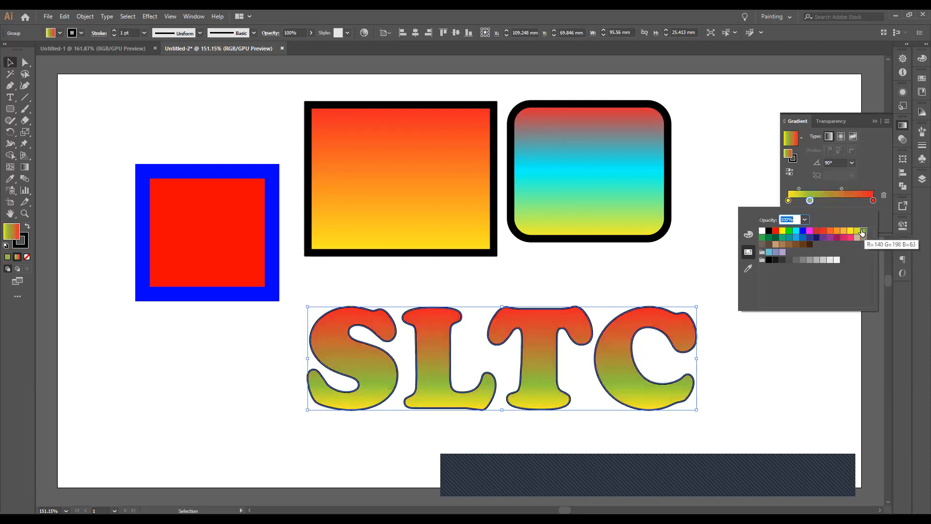
{"action": "left_click", "coordinate": [803, 231]}
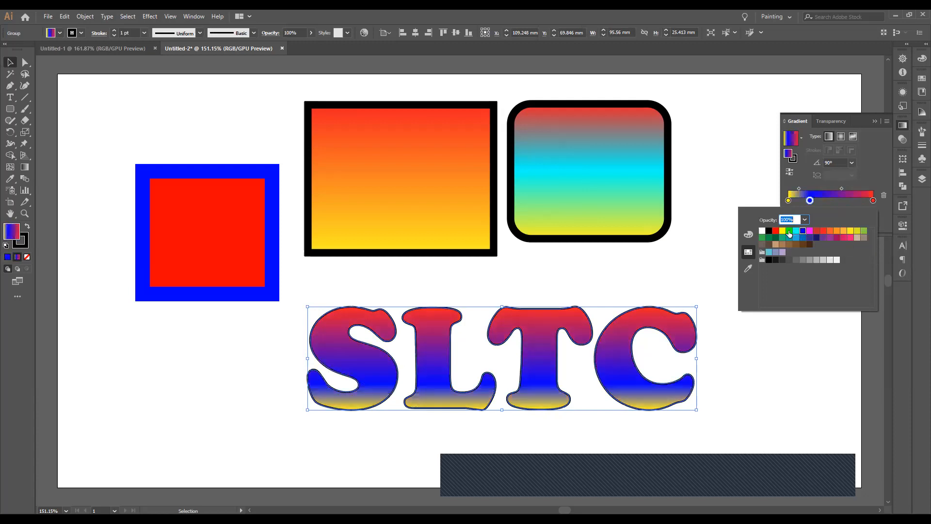
{"action": "left_click", "coordinate": [790, 234]}
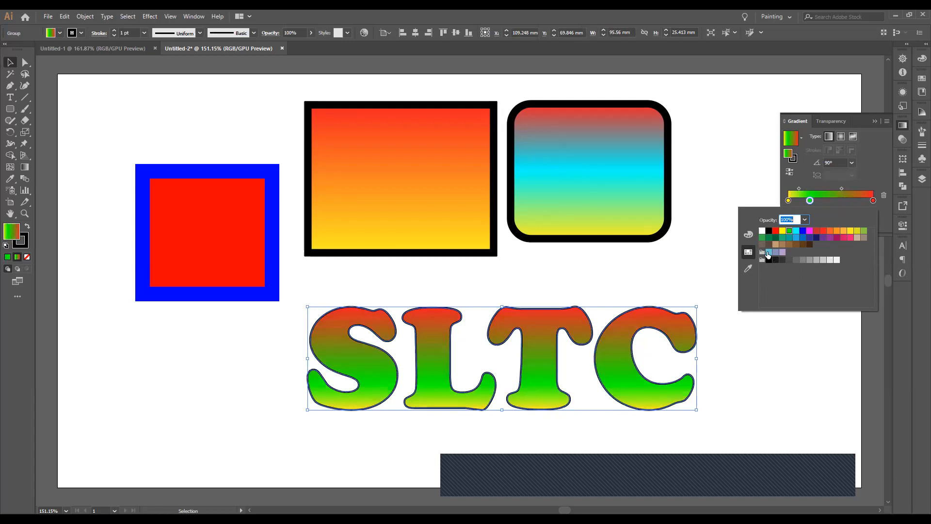
{"action": "left_click", "coordinate": [769, 252]}
{"action": "left_click", "coordinate": [775, 244]}
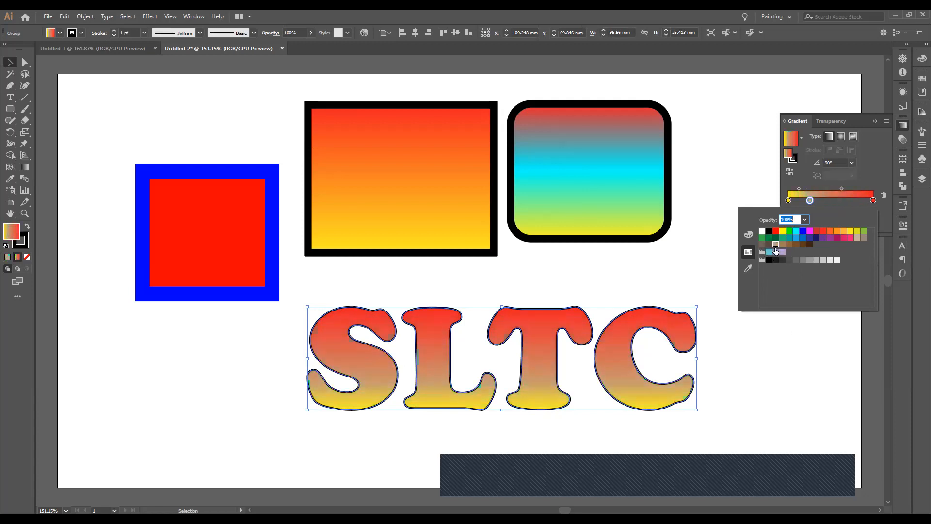
{"action": "left_click", "coordinate": [803, 244]}
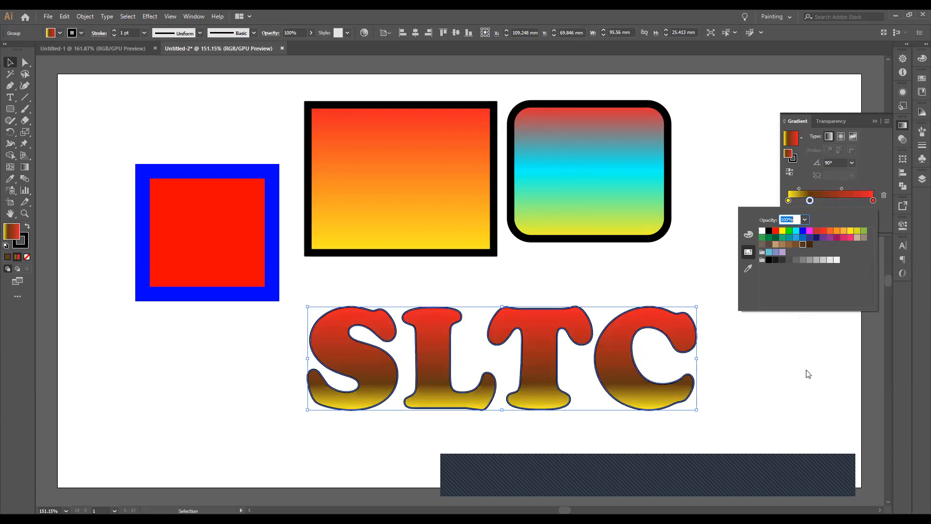
Step: Deselect the SLTC letters and pull the red end of the black-outlined rectangle's linear gradient slightly downward, placing its stop at about 97.05%
{"action": "left_click", "coordinate": [748, 286]}
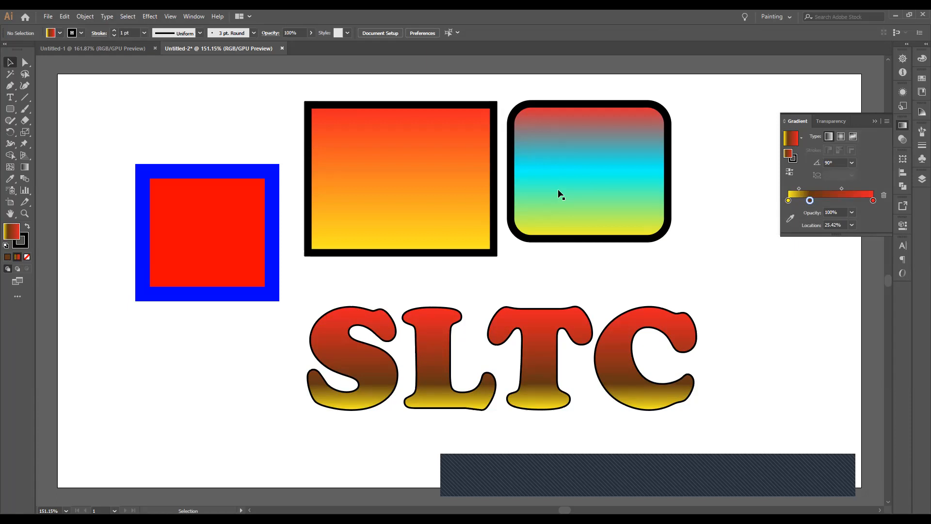
{"action": "left_click", "coordinate": [403, 190]}
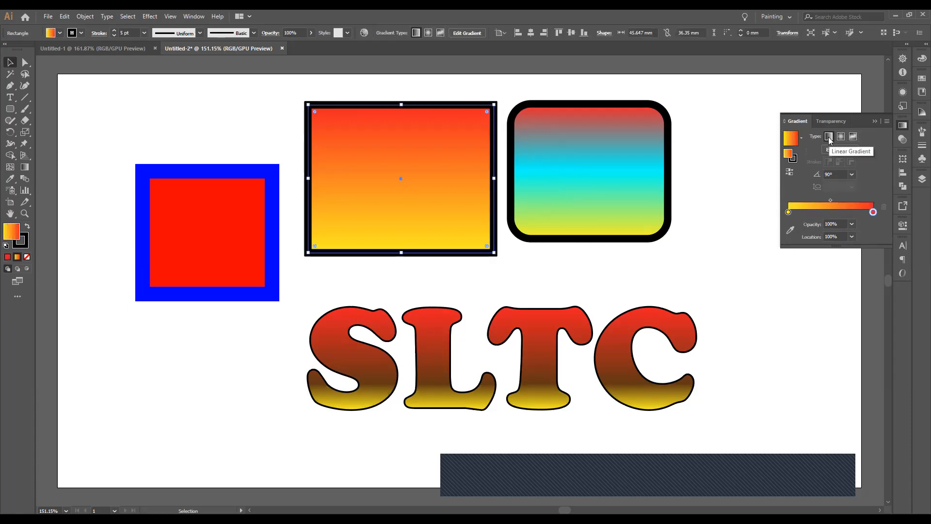
{"action": "left_click", "coordinate": [26, 166]}
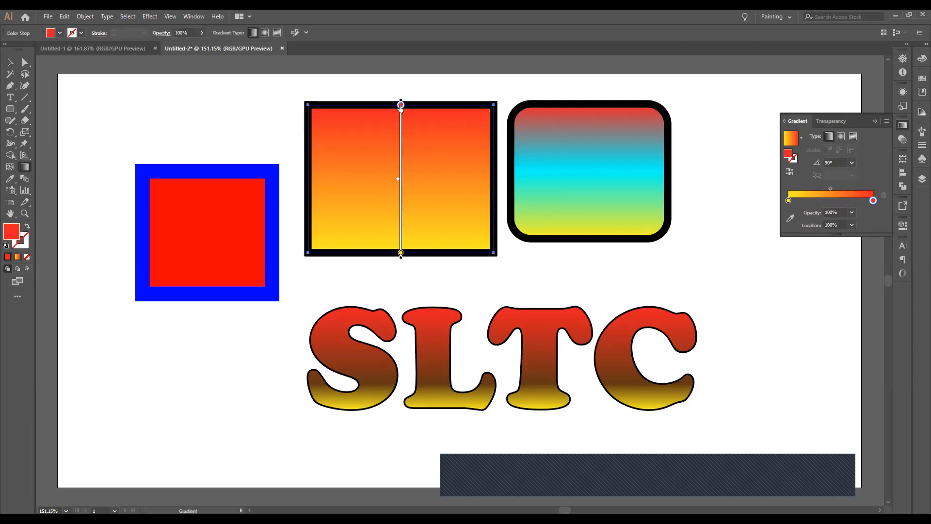
{"action": "mouse_move", "coordinate": [400, 106]}
{"action": "left_mouse_down"}
{"action": "mouse_move", "coordinate": [402, 136]}
{"action": "mouse_move", "coordinate": [402, 111]}
{"action": "mouse_move", "coordinate": [366, 117]}
{"action": "mouse_move", "coordinate": [354, 142]}
{"action": "mouse_move", "coordinate": [384, 152]}
{"action": "mouse_move", "coordinate": [388, 167]}
{"action": "mouse_move", "coordinate": [396, 132]}
{"action": "mouse_move", "coordinate": [384, 226]}
{"action": "mouse_move", "coordinate": [401, 129]}
{"action": "left_mouse_up"}
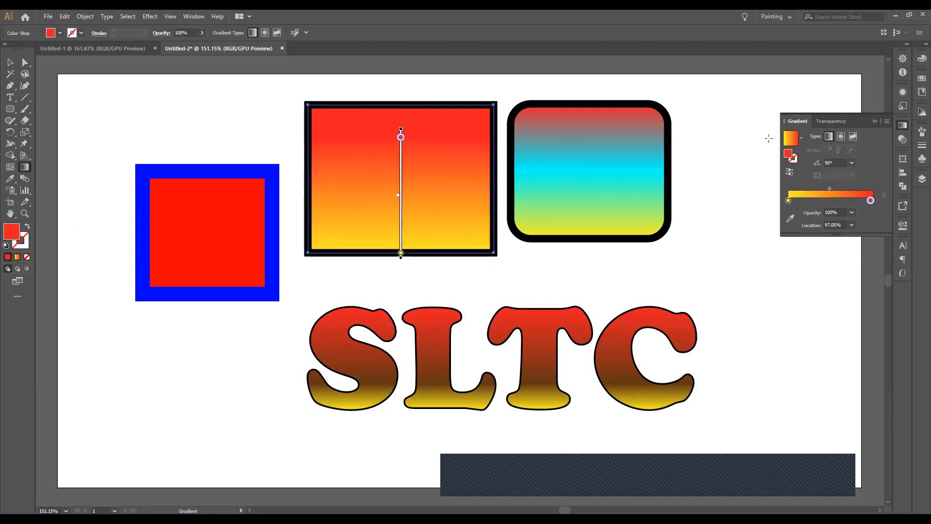
Step: Change the black-outlined rectangle's fill to a freeform gradient and reposition its green, dark blue, white and red-orange points inward
{"action": "left_click", "coordinate": [852, 136]}
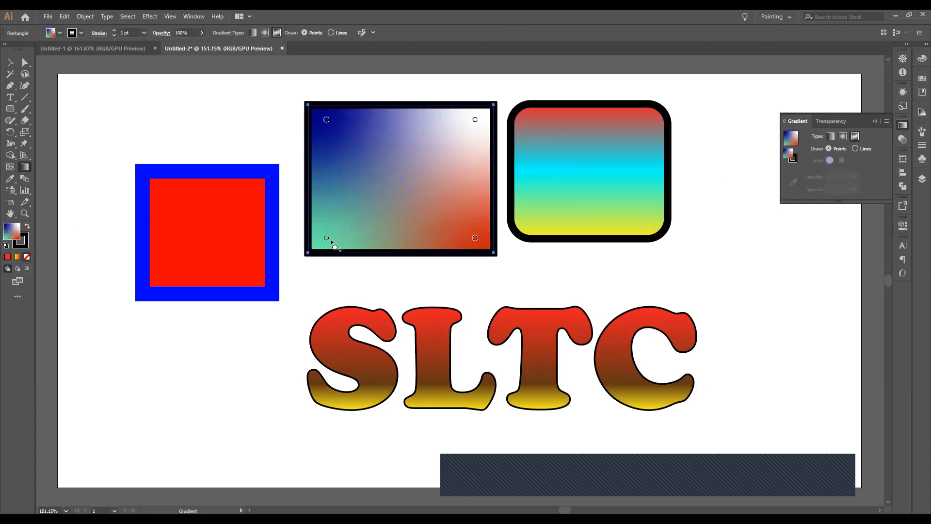
{"action": "left_click_drag", "start_coordinate": [326, 239], "coordinate": [358, 204]}
{"action": "left_click_drag", "start_coordinate": [327, 119], "coordinate": [377, 140]}
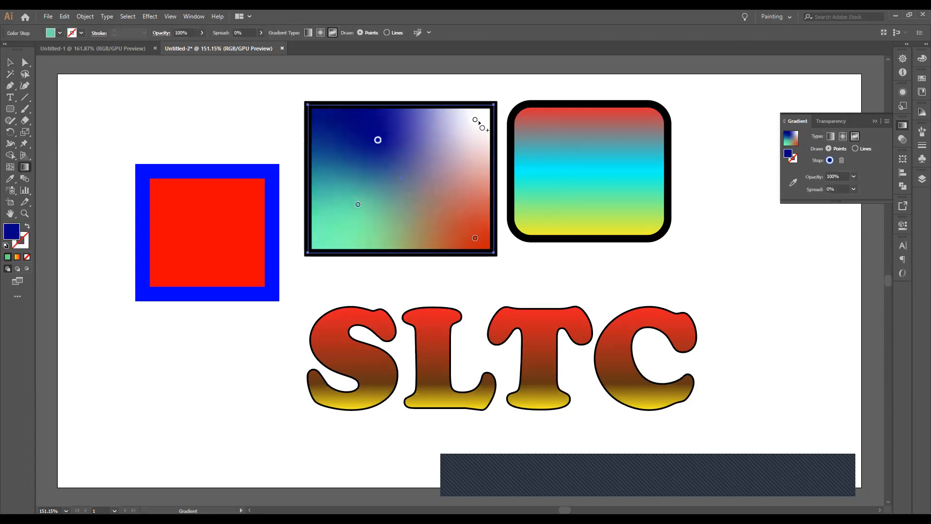
{"action": "left_click_drag", "start_coordinate": [476, 121], "coordinate": [470, 160]}
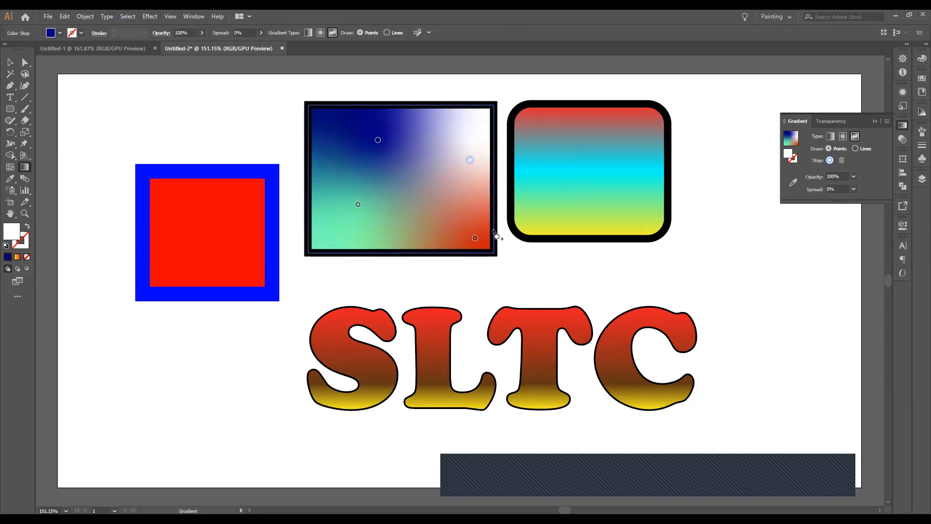
{"action": "left_click_drag", "start_coordinate": [477, 238], "coordinate": [434, 201]}
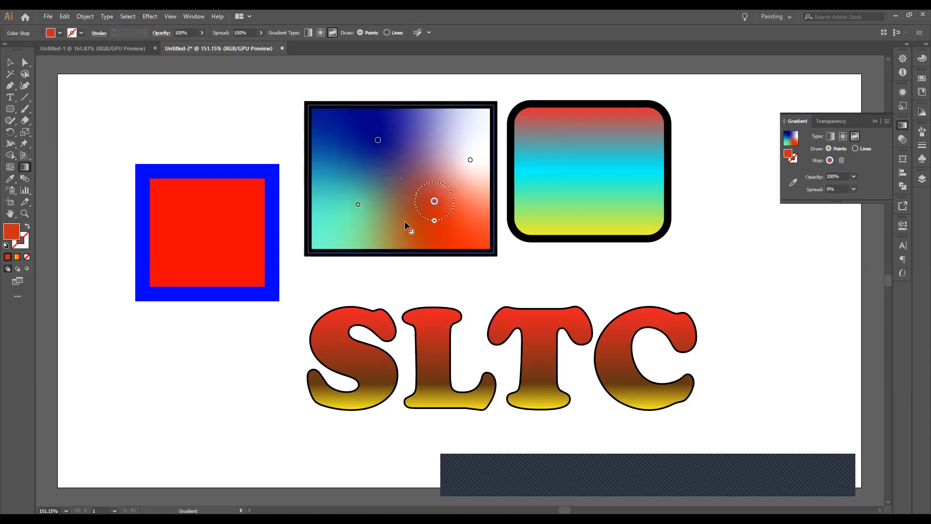
Step: Set the red-orange freeform gradient point's spread to 100% and deselect the rectangle
{"action": "left_click_drag", "start_coordinate": [434, 218], "coordinate": [667, 243]}
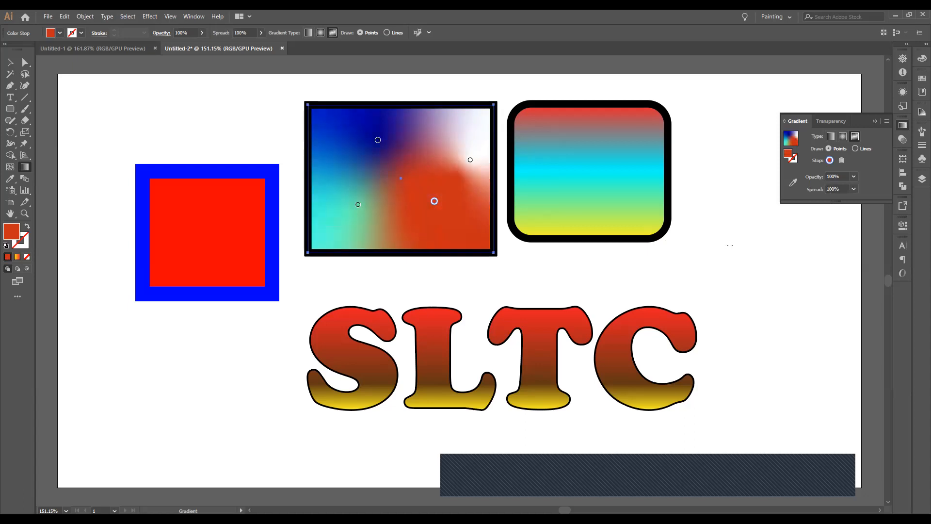
{"action": "left_click", "coordinate": [10, 62]}
{"action": "left_click", "coordinate": [172, 136]}
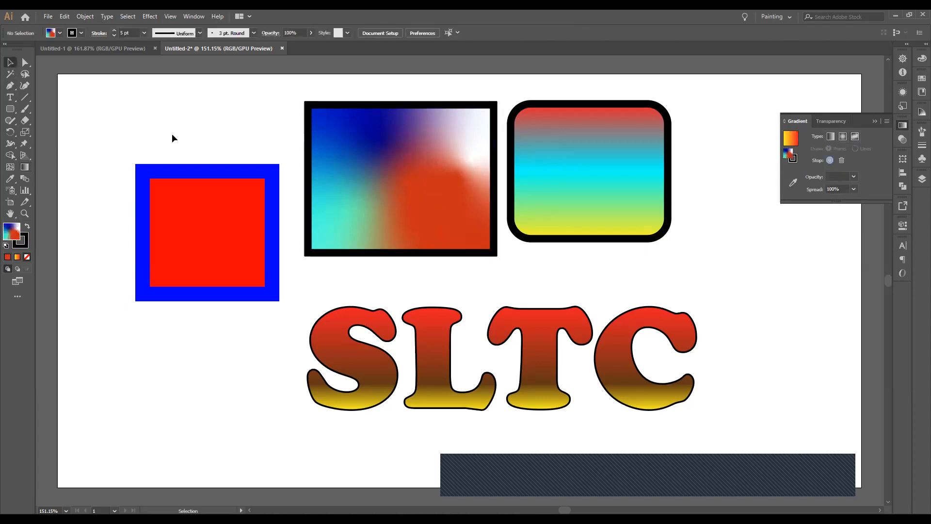
Step: Inspect the finished shapes and letters at several magnifications, ending with the whole artboard fitted in view
{"action": "left_click", "coordinate": [24, 213]}
{"action": "left_click", "coordinate": [400, 218]}
{"action": "left_click_drag", "start_coordinate": [454, 179], "coordinate": [395, 269]}
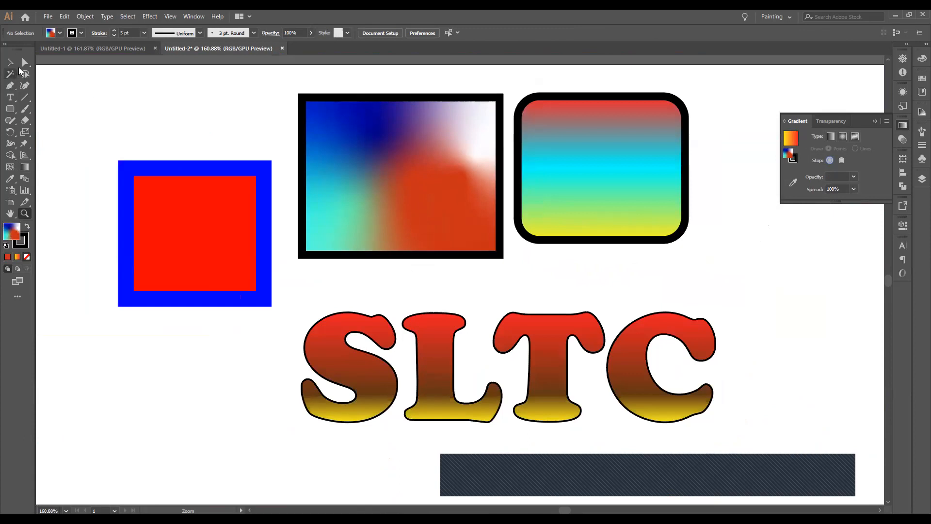
{"action": "left_click", "coordinate": [11, 63]}
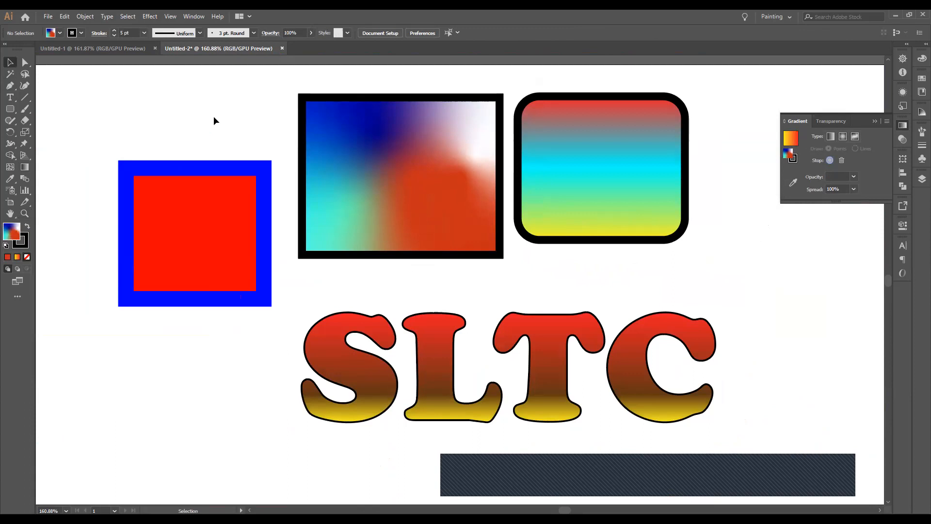
{"action": "left_click", "coordinate": [24, 214]}
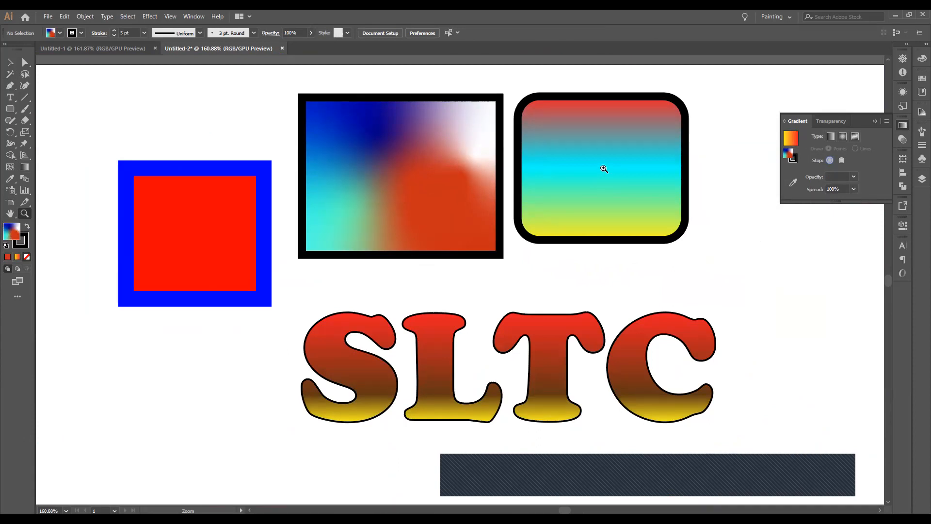
{"action": "left_click", "coordinate": [604, 168]}
{"action": "left_click_drag", "start_coordinate": [428, 297], "coordinate": [286, 304]}
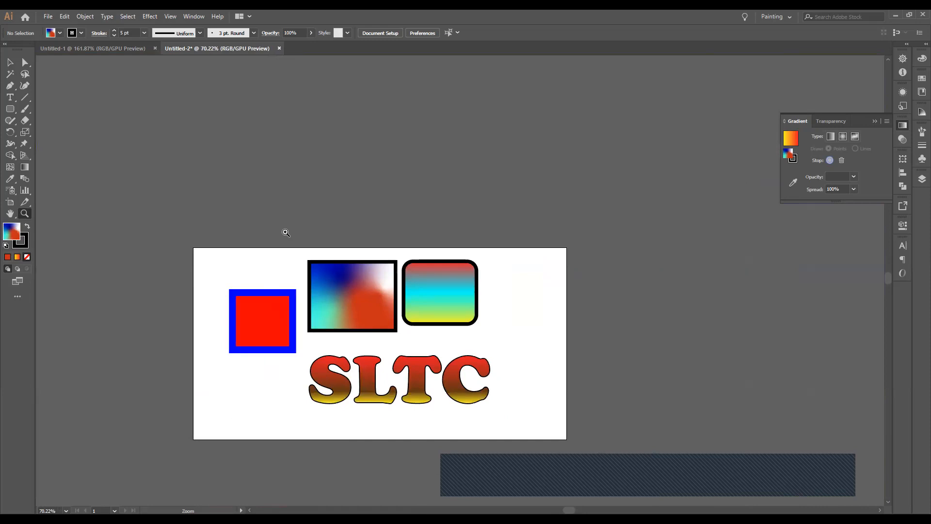
{"action": "key", "text": "ctrl+0"}
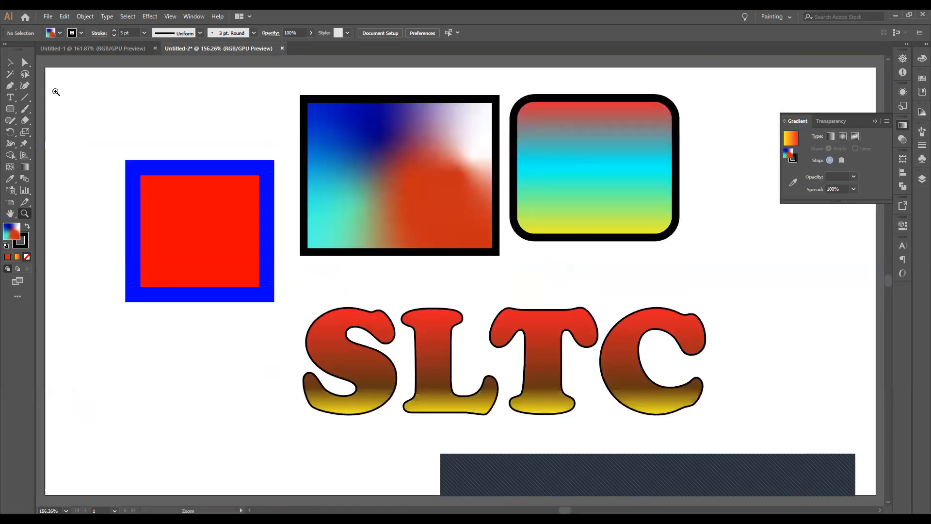
Step: Select all the artwork on the artboard and delete it
{"action": "left_click", "coordinate": [9, 63]}
{"action": "key", "text": "ctrl+a"}
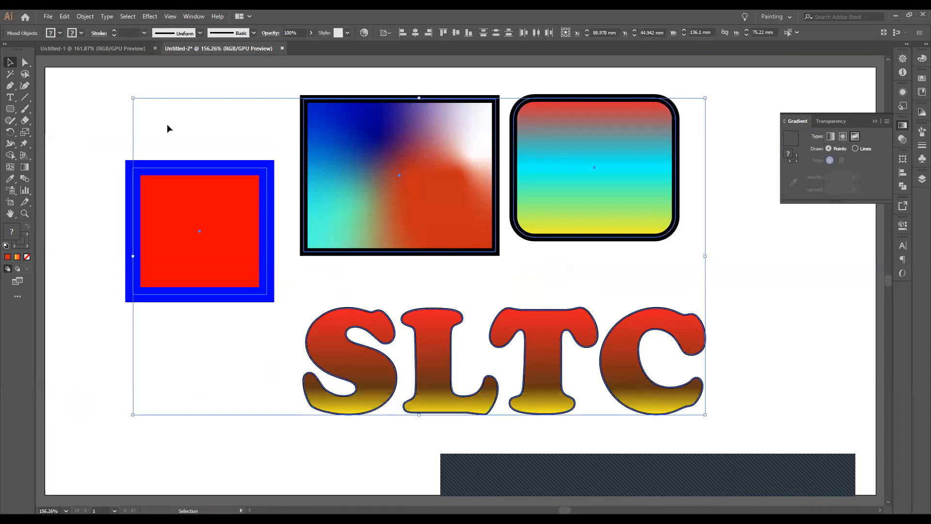
{"action": "key", "text": "Delete"}
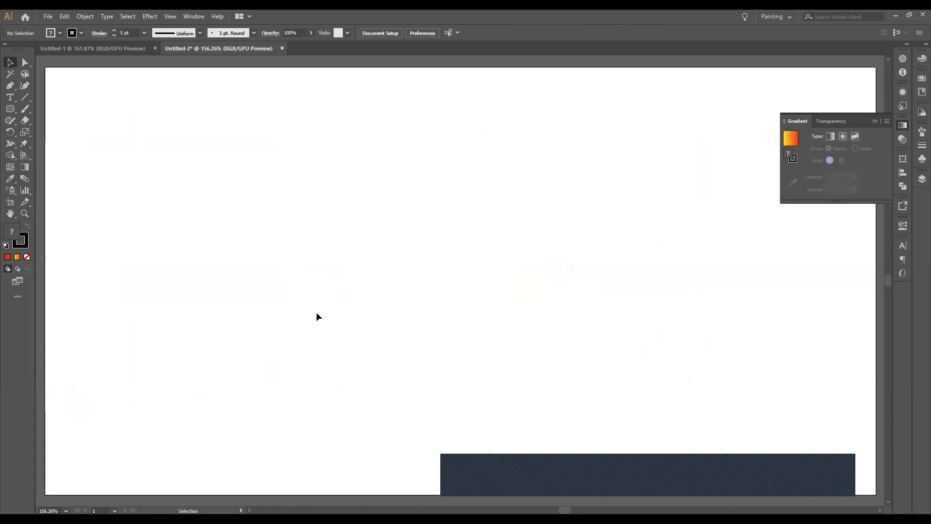
{"action": "left_click", "coordinate": [25, 87]}
{"action": "left_click", "coordinate": [9, 86]}
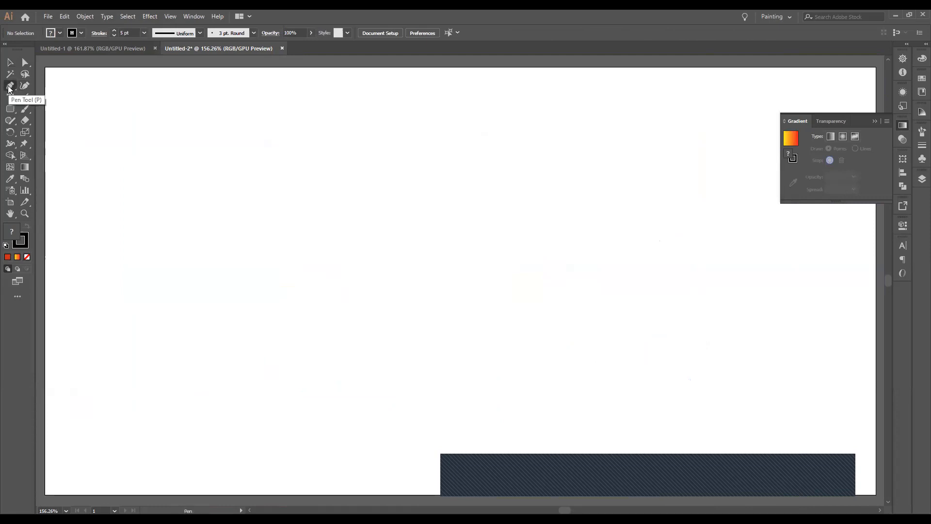
{"action": "left_click", "coordinate": [9, 88]}
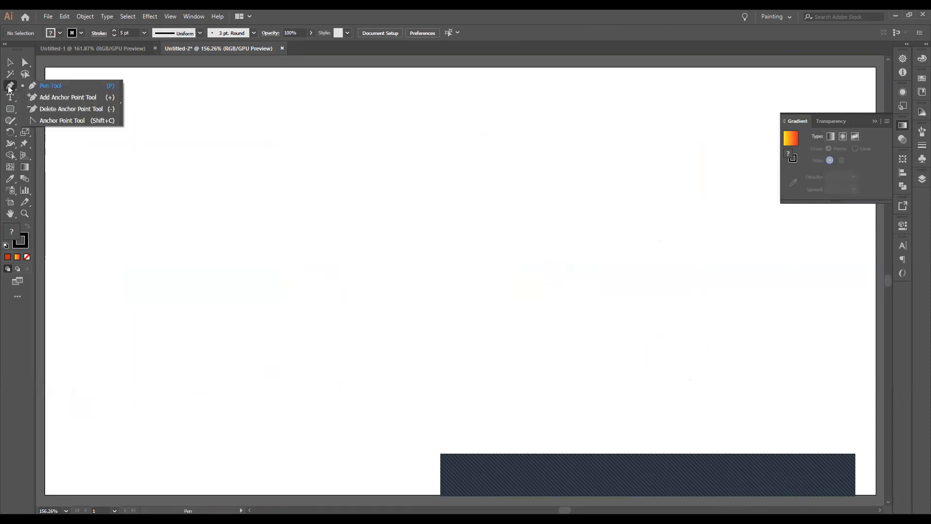
{"action": "left_click", "coordinate": [54, 88]}
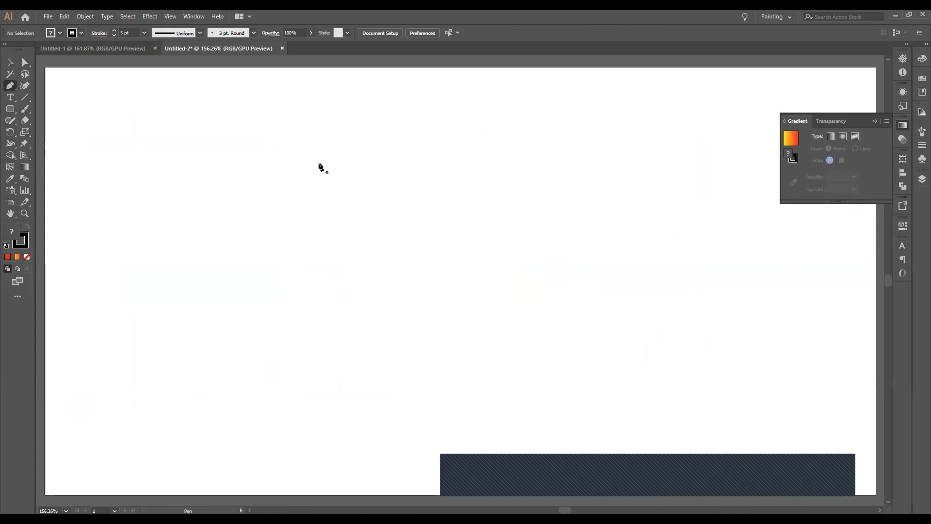
{"action": "left_click_drag", "start_coordinate": [232, 161], "coordinate": [375, 154]}
{"action": "key", "text": "ctrl+z"}
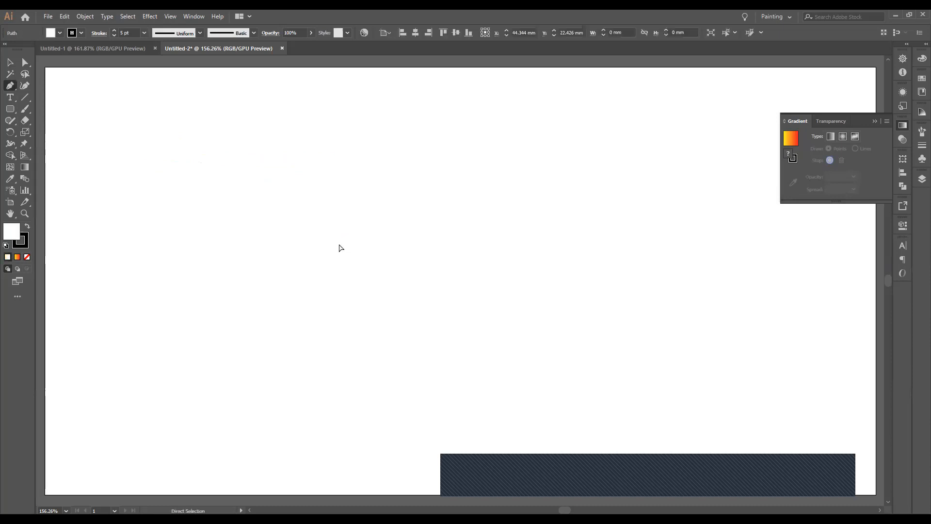
Step: Paint two irregular closed outlines side by side with the Paintbrush, about 67 x 37 mm and 65 x 44 mm
{"action": "left_click", "coordinate": [27, 111]}
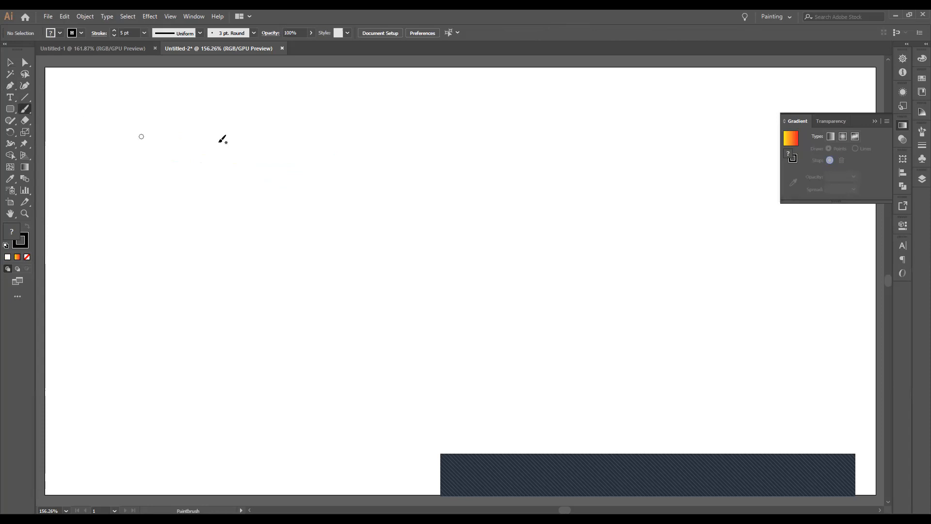
{"action": "mouse_move", "coordinate": [212, 142]}
{"action": "left_mouse_down"}
{"action": "mouse_move", "coordinate": [271, 141]}
{"action": "mouse_move", "coordinate": [309, 171]}
{"action": "mouse_move", "coordinate": [337, 163]}
{"action": "mouse_move", "coordinate": [394, 197]}
{"action": "mouse_move", "coordinate": [390, 247]}
{"action": "mouse_move", "coordinate": [367, 281]}
{"action": "mouse_move", "coordinate": [176, 289]}
{"action": "mouse_move", "coordinate": [215, 226]}
{"action": "mouse_move", "coordinate": [132, 179]}
{"action": "mouse_move", "coordinate": [160, 163]}
{"action": "mouse_move", "coordinate": [171, 132]}
{"action": "mouse_move", "coordinate": [191, 145]}
{"action": "mouse_move", "coordinate": [213, 143]}
{"action": "left_mouse_up"}
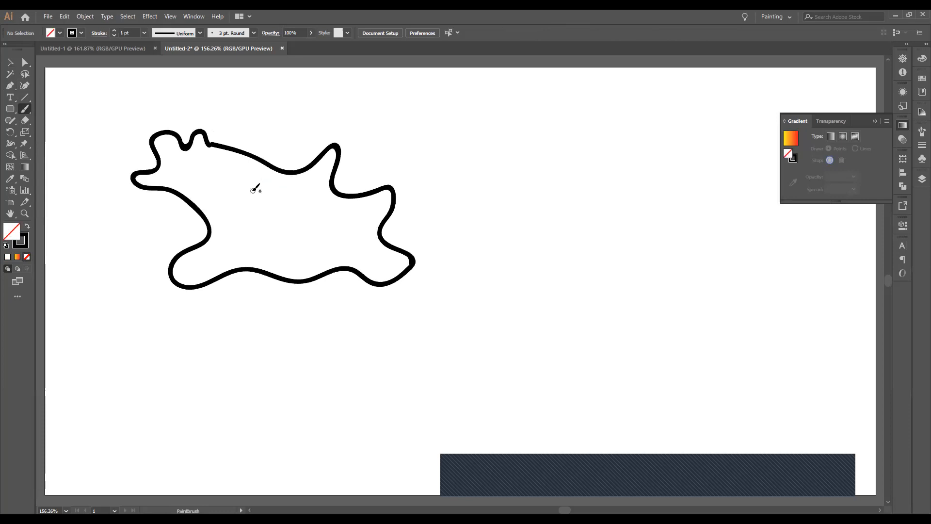
{"action": "mouse_move", "coordinate": [579, 158]}
{"action": "left_mouse_down"}
{"action": "mouse_move", "coordinate": [522, 219]}
{"action": "mouse_move", "coordinate": [548, 279]}
{"action": "mouse_move", "coordinate": [711, 170]}
{"action": "left_mouse_up"}
{"action": "mouse_move", "coordinate": [716, 132]}
{"action": "left_mouse_down"}
{"action": "mouse_move", "coordinate": [668, 142]}
{"action": "mouse_move", "coordinate": [527, 105]}
{"action": "mouse_move", "coordinate": [454, 124]}
{"action": "mouse_move", "coordinate": [443, 156]}
{"action": "mouse_move", "coordinate": [493, 161]}
{"action": "mouse_move", "coordinate": [565, 137]}
{"action": "mouse_move", "coordinate": [581, 157]}
{"action": "left_mouse_up"}
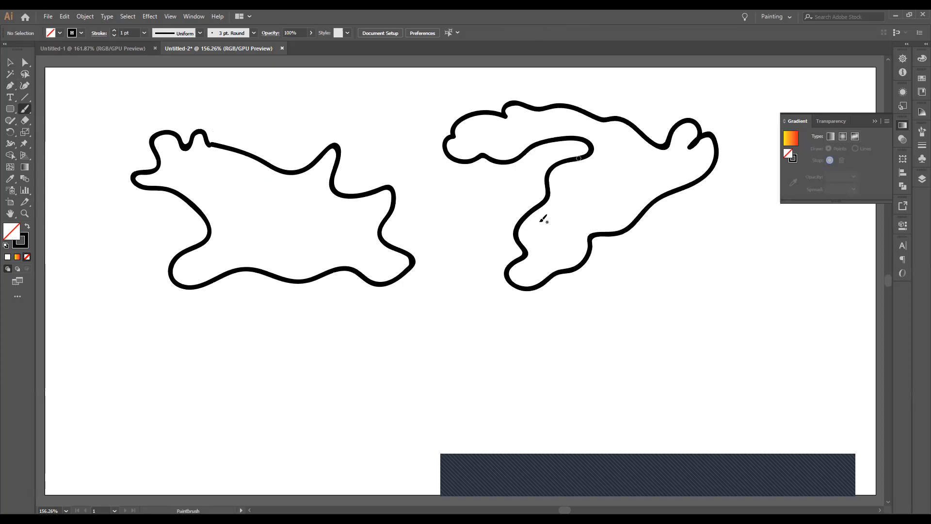
Step: Move the right-hand brush outline downward and slightly left, and fill it with red
{"action": "left_click", "coordinate": [10, 62]}
{"action": "left_click", "coordinate": [25, 213]}
{"action": "left_click_drag", "start_coordinate": [556, 303], "coordinate": [519, 240]}
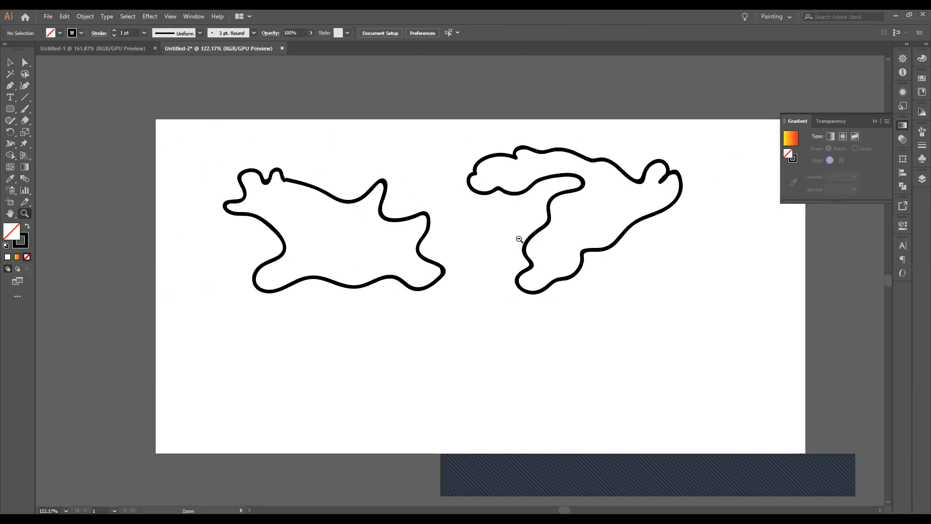
{"action": "left_click", "coordinate": [10, 62]}
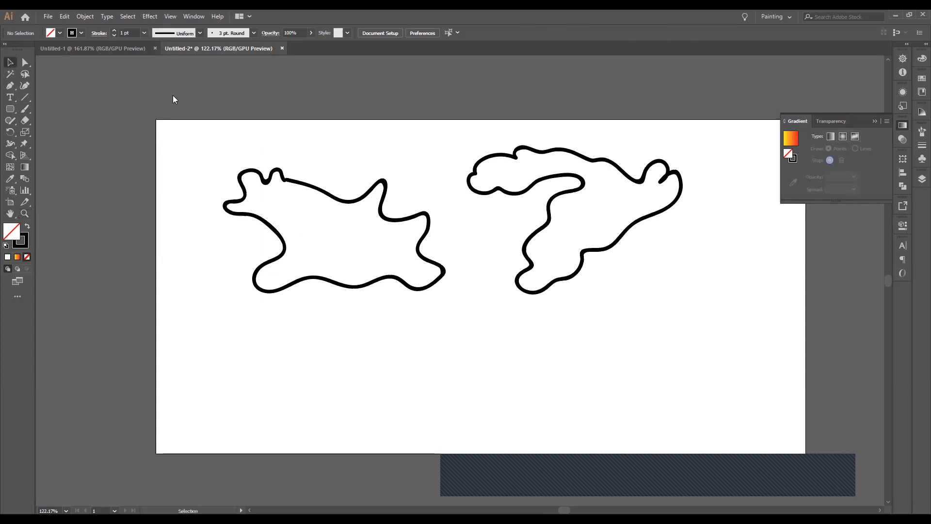
{"action": "left_click_drag", "start_coordinate": [513, 196], "coordinate": [498, 248]}
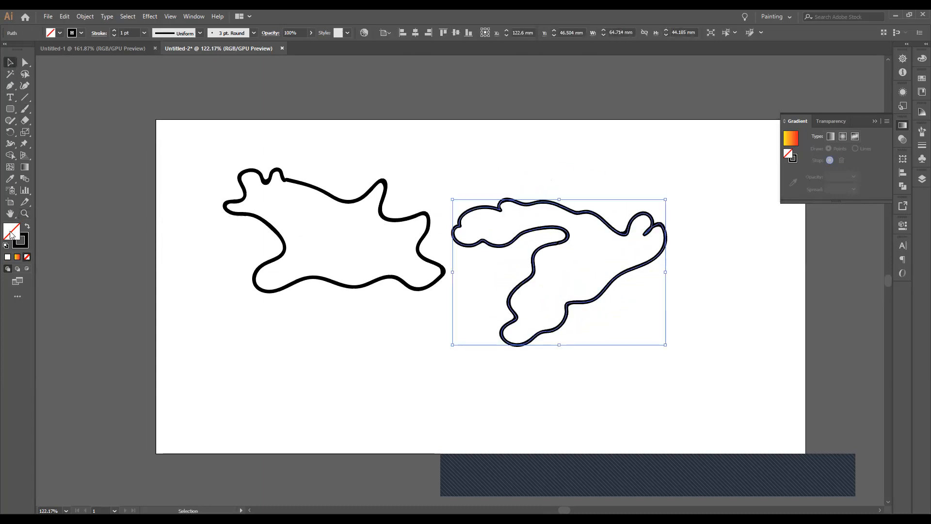
{"action": "left_click", "coordinate": [59, 34]}
{"action": "left_click", "coordinate": [33, 49]}
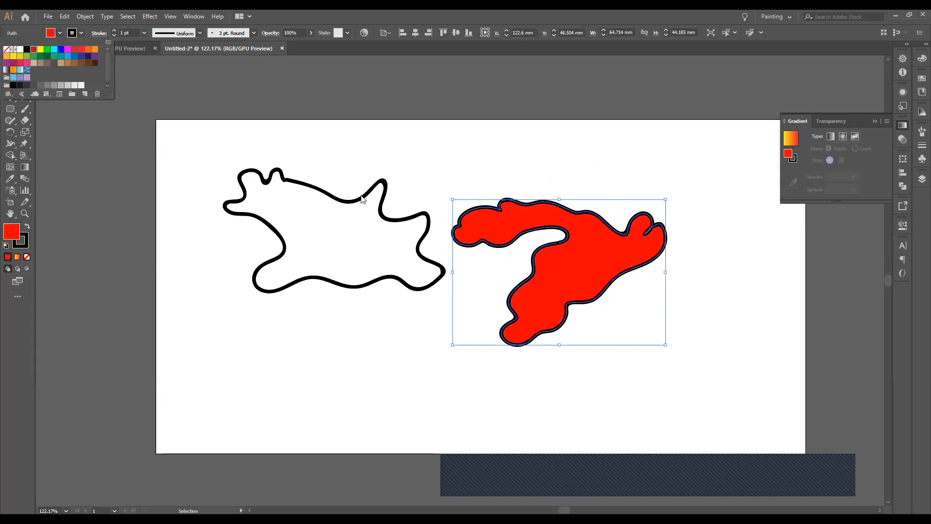
Step: Fill the left-hand brush outline with cyan and deselect it
{"action": "left_click", "coordinate": [304, 187]}
{"action": "left_click", "coordinate": [292, 185]}
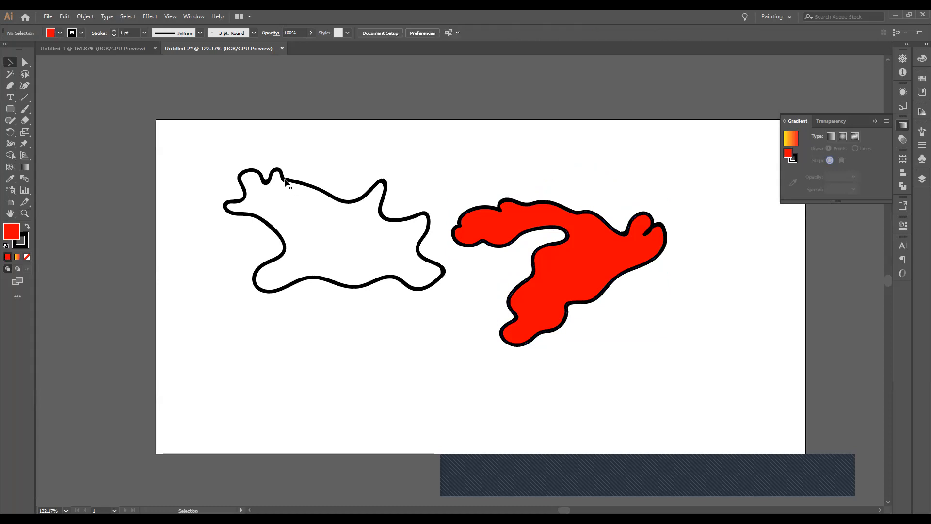
{"action": "left_click", "coordinate": [284, 179]}
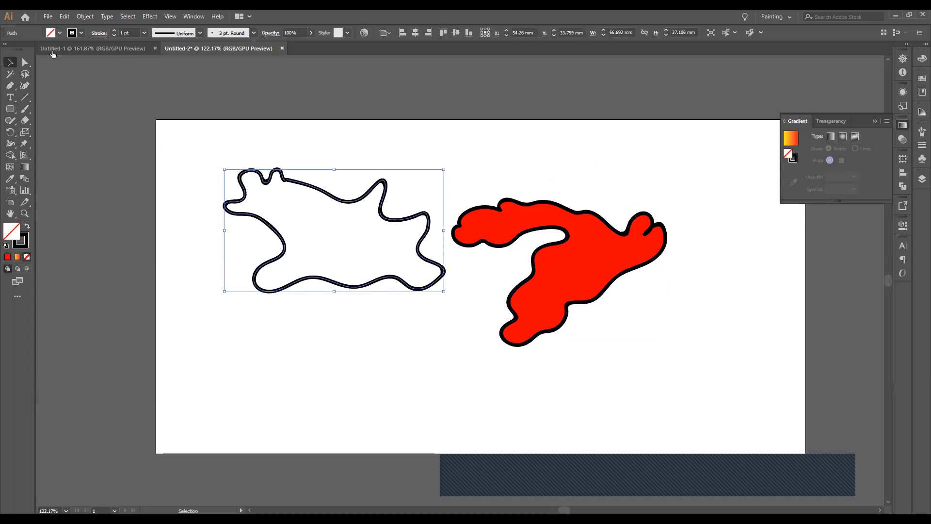
{"action": "left_click", "coordinate": [60, 33]}
{"action": "left_click", "coordinate": [54, 49]}
{"action": "left_click", "coordinate": [380, 132]}
{"action": "left_click", "coordinate": [380, 132]}
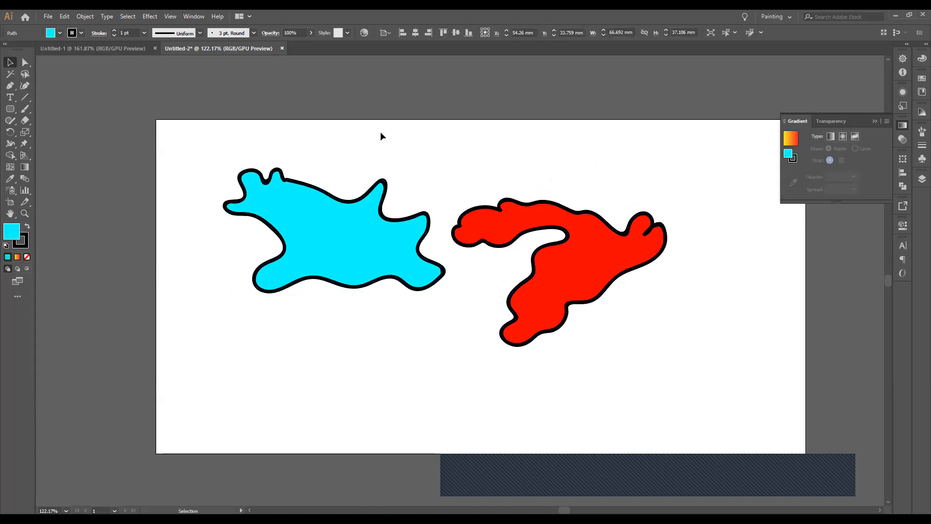
Step: Apply the yellow-to-red linear gradient at 90° to the left-hand brush shape and deselect it
{"action": "left_click", "coordinate": [322, 253]}
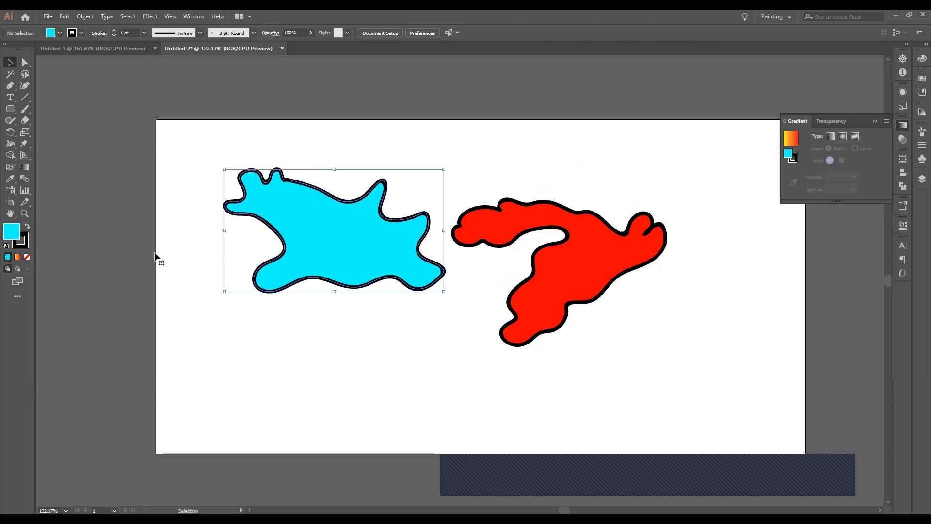
{"action": "left_click", "coordinate": [17, 259]}
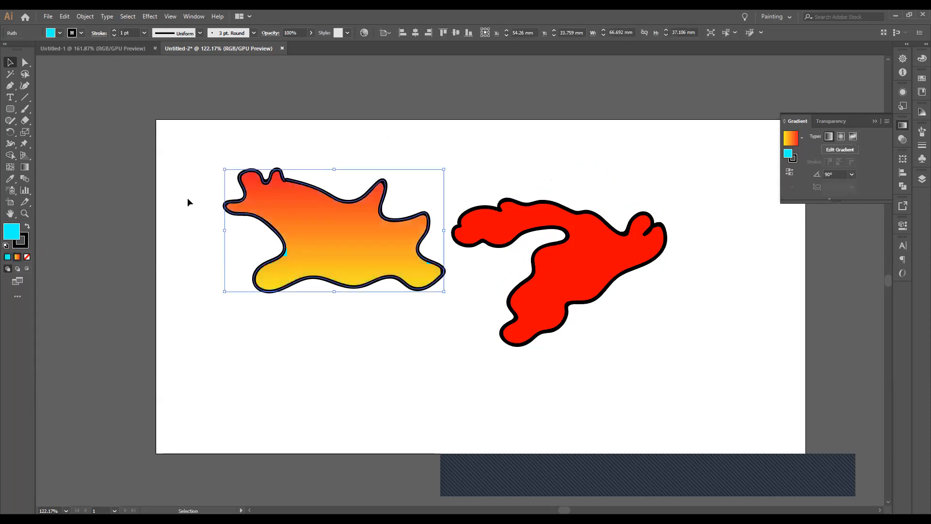
{"action": "key", "text": "ctrl+h"}
{"action": "left_click", "coordinate": [187, 199]}
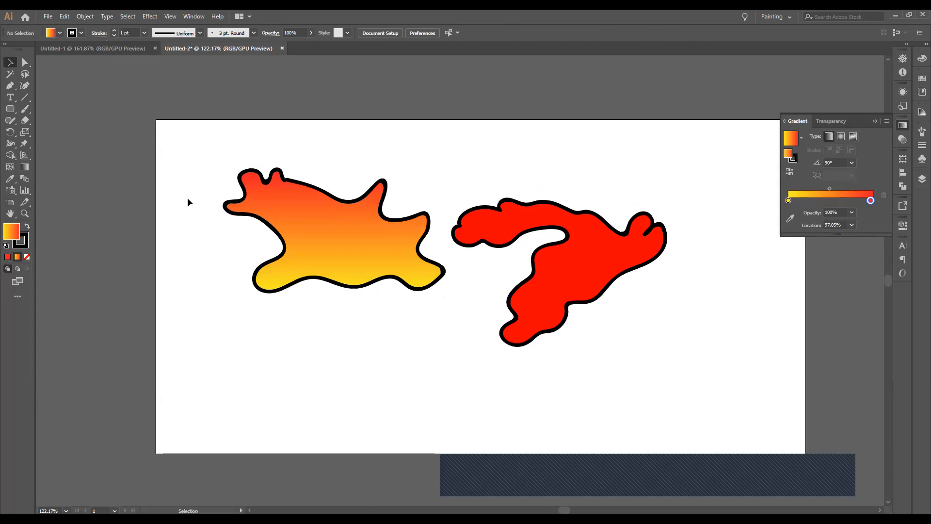
Step: Delete both brush shapes and paint a fish-shaped outline with a three-pointed tail, about 110 x 52 mm, using the Paintbrush
{"action": "key", "text": "a"}
{"action": "key", "text": "ctrl+a"}
{"action": "key", "text": "v"}
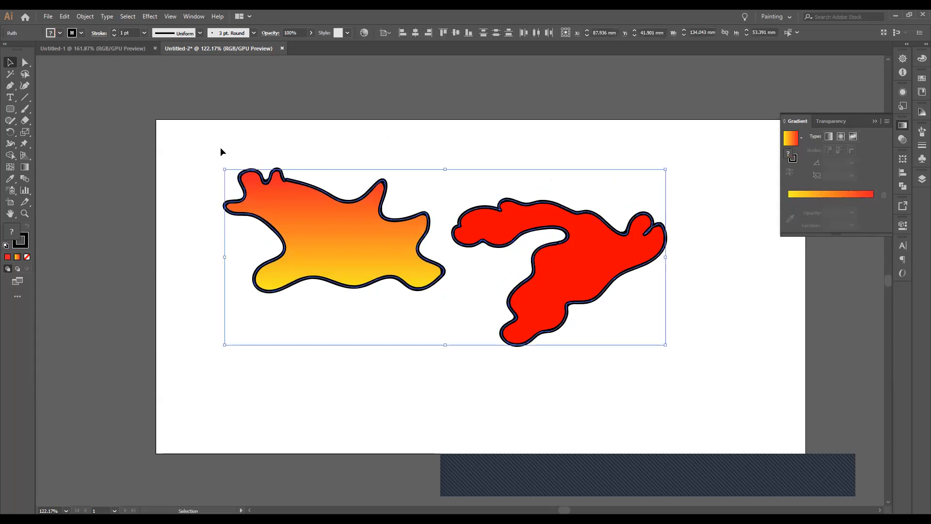
{"action": "key", "text": "Delete"}
{"action": "left_click", "coordinate": [26, 110]}
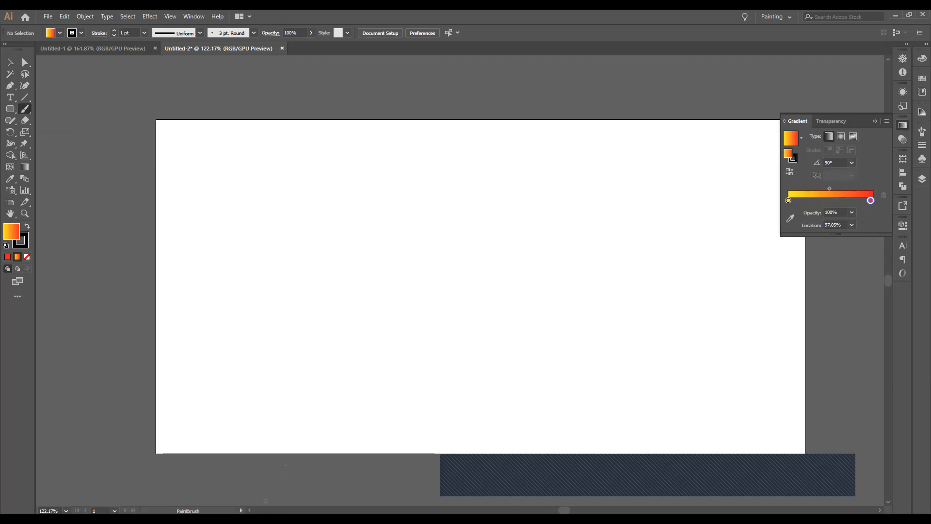
{"action": "mouse_move", "coordinate": [349, 214]}
{"action": "left_mouse_down"}
{"action": "mouse_move", "coordinate": [393, 238]}
{"action": "mouse_move", "coordinate": [530, 191]}
{"action": "mouse_move", "coordinate": [587, 208]}
{"action": "mouse_move", "coordinate": [619, 234]}
{"action": "mouse_move", "coordinate": [639, 272]}
{"action": "mouse_move", "coordinate": [607, 333]}
{"action": "mouse_move", "coordinate": [567, 354]}
{"action": "mouse_move", "coordinate": [505, 361]}
{"action": "mouse_move", "coordinate": [441, 343]}
{"action": "mouse_move", "coordinate": [396, 291]}
{"action": "mouse_move", "coordinate": [362, 282]}
{"action": "mouse_move", "coordinate": [292, 304]}
{"action": "mouse_move", "coordinate": [337, 268]}
{"action": "mouse_move", "coordinate": [279, 255]}
{"action": "mouse_move", "coordinate": [356, 245]}
{"action": "mouse_move", "coordinate": [303, 202]}
{"action": "mouse_move", "coordinate": [353, 211]}
{"action": "left_mouse_up"}
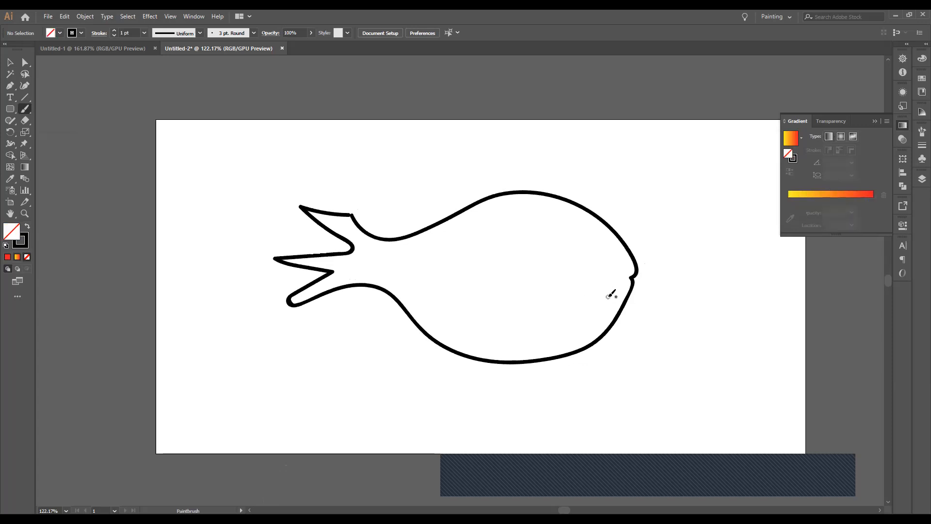
Step: Inspect the gap between the stroke ends at the tail up close, and fill the fish outline with red
{"action": "left_click", "coordinate": [10, 62]}
{"action": "left_click", "coordinate": [24, 213]}
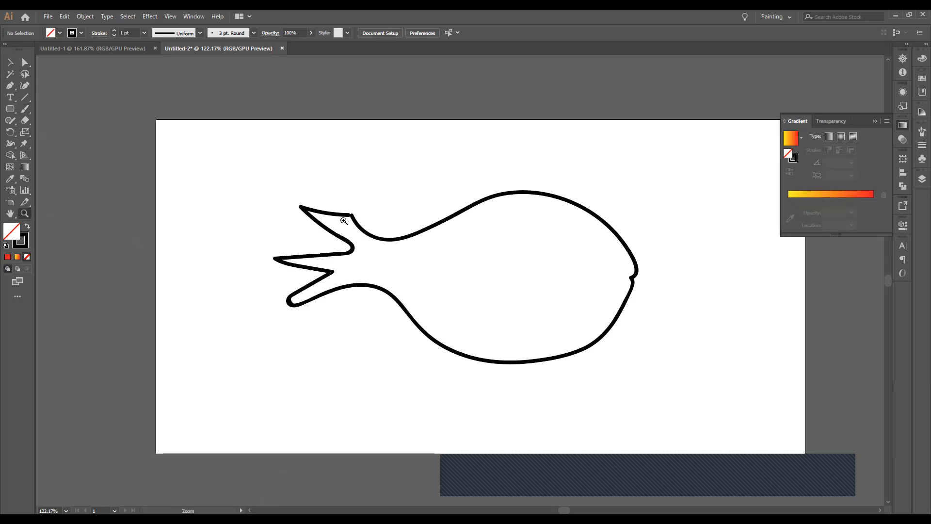
{"action": "left_click", "coordinate": [353, 220]}
{"action": "left_click_drag", "start_coordinate": [480, 293], "coordinate": [613, 95]}
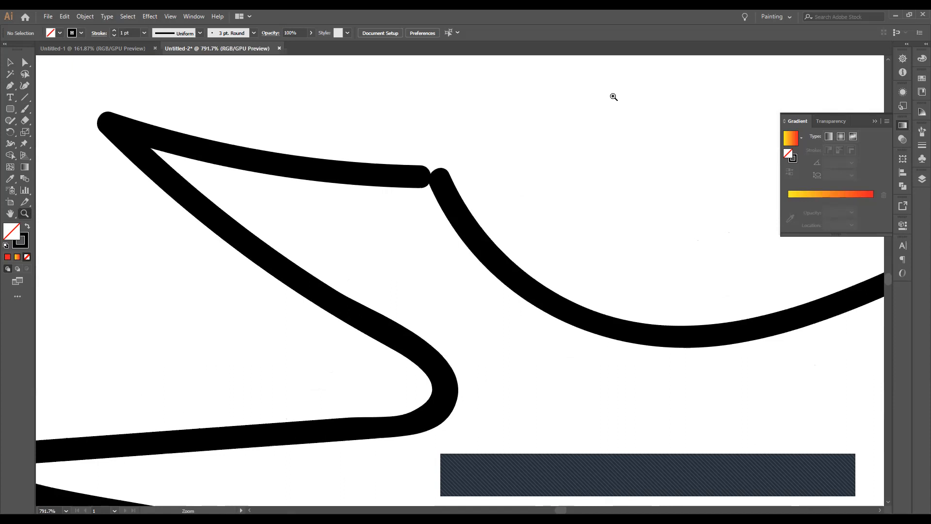
{"action": "left_click_drag", "start_coordinate": [420, 219], "coordinate": [482, 142]}
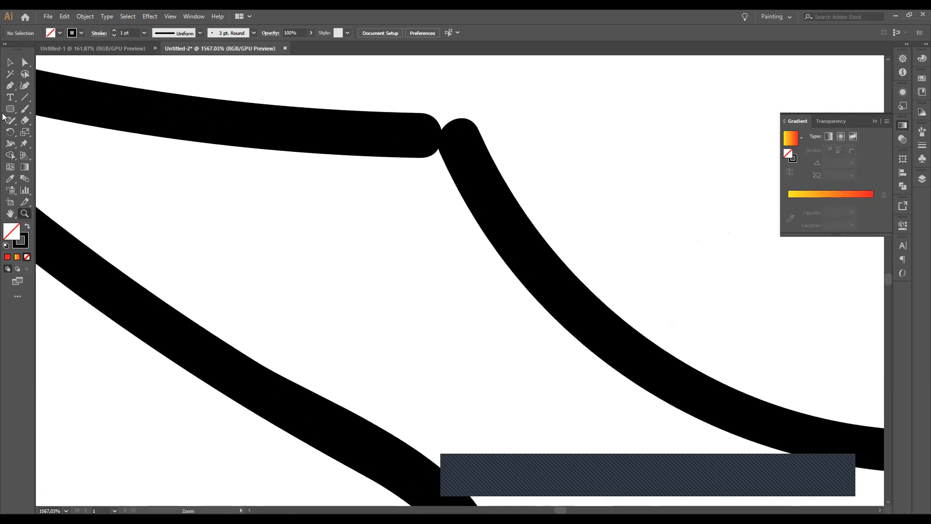
{"action": "left_click", "coordinate": [8, 66]}
{"action": "left_click", "coordinate": [93, 97]}
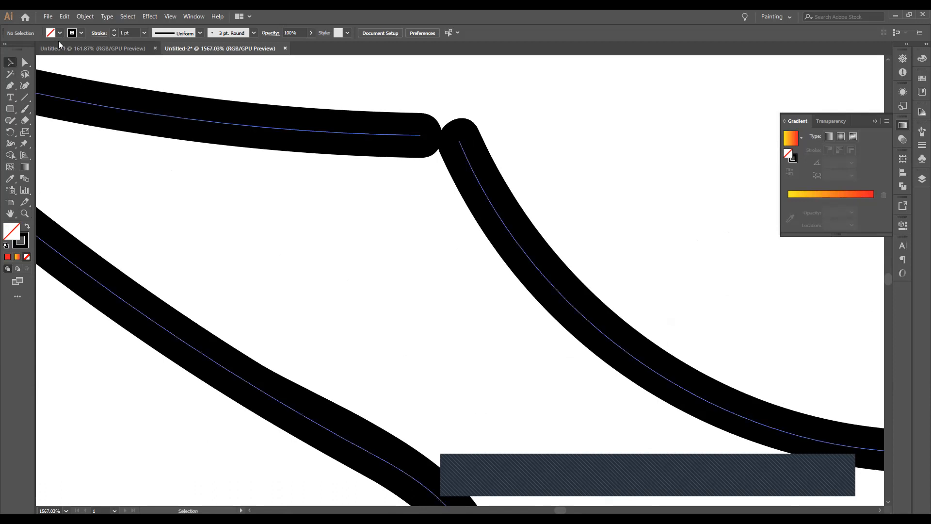
{"action": "left_click", "coordinate": [59, 32]}
{"action": "left_click", "coordinate": [34, 49]}
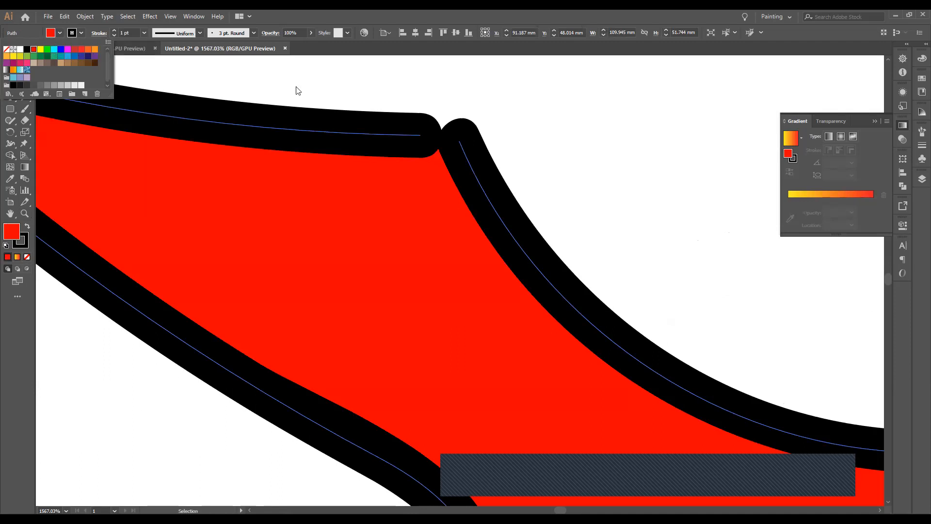
{"action": "key", "text": "Escape"}
{"action": "key", "text": "ctrl+0"}
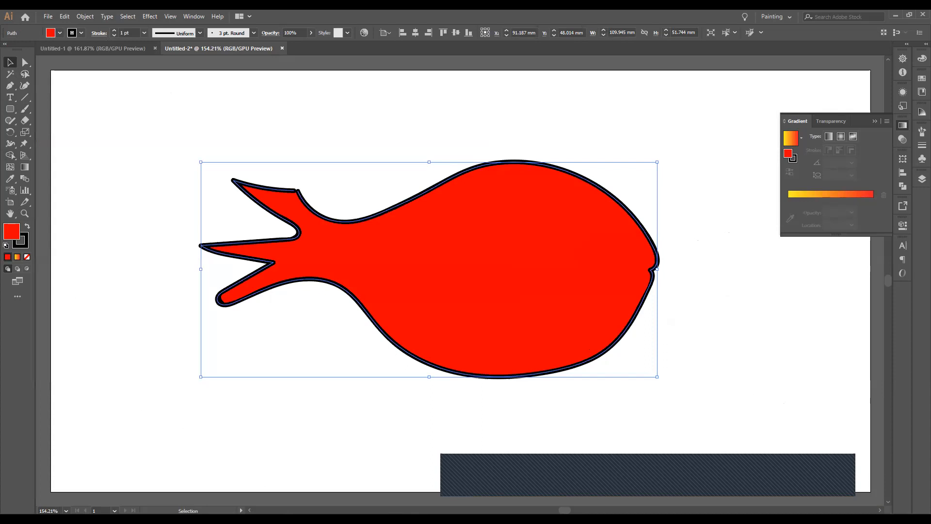
Step: Apply the yellow-to-red linear gradient to the fish body and set its angle to 0°
{"action": "left_click", "coordinate": [18, 258]}
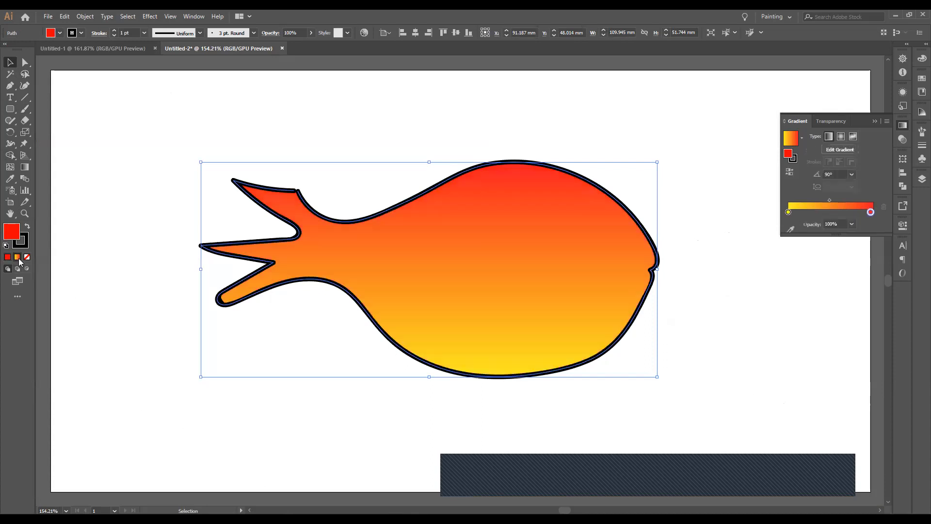
{"action": "left_click", "coordinate": [851, 173]}
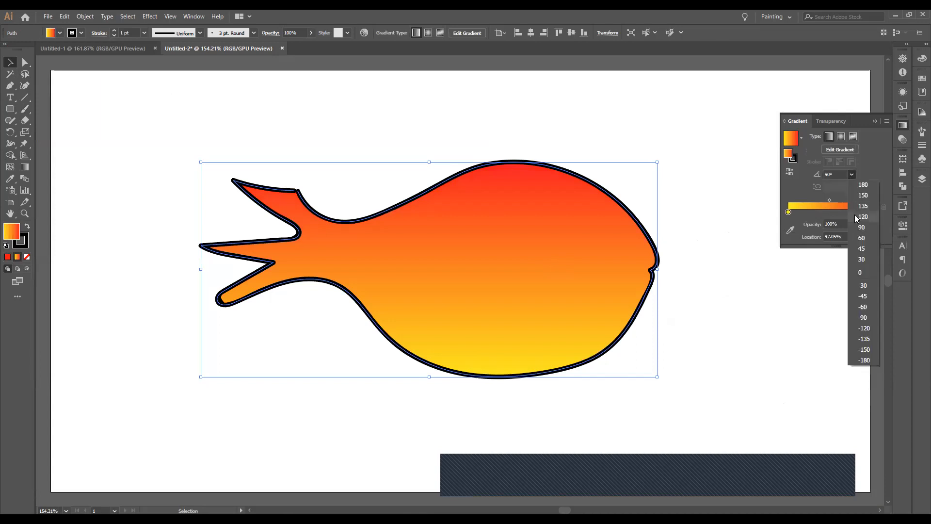
{"action": "left_click", "coordinate": [861, 273]}
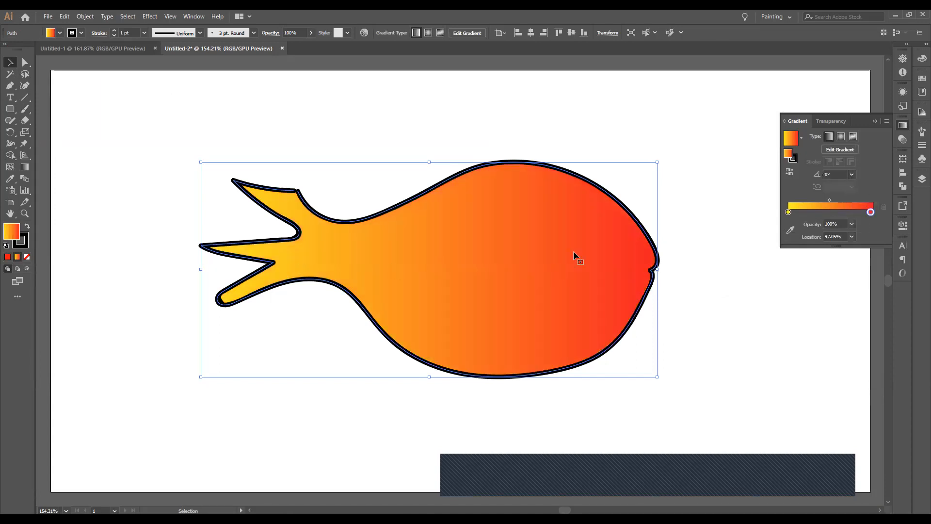
Step: Recolour the fish gradient's end stop to medium blue and its start stop to cyan
{"action": "double_click", "coordinate": [871, 212]}
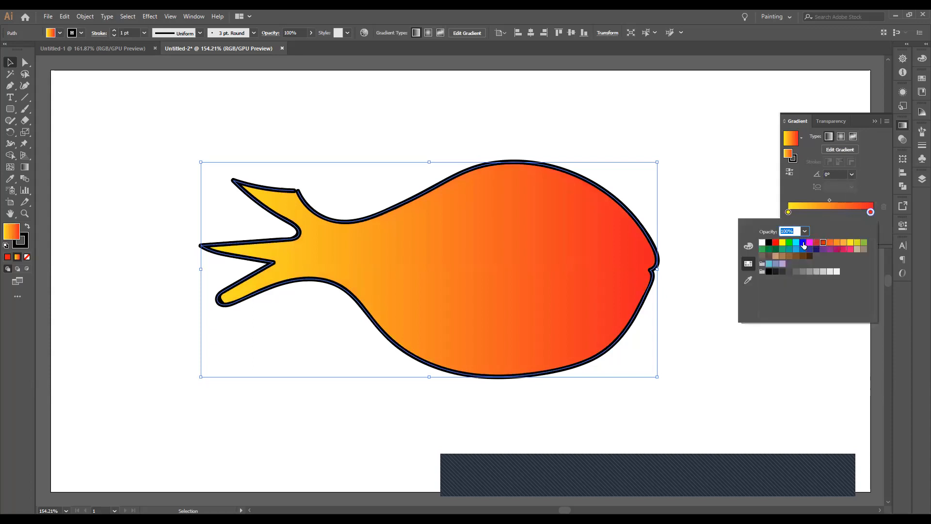
{"action": "left_click", "coordinate": [817, 249]}
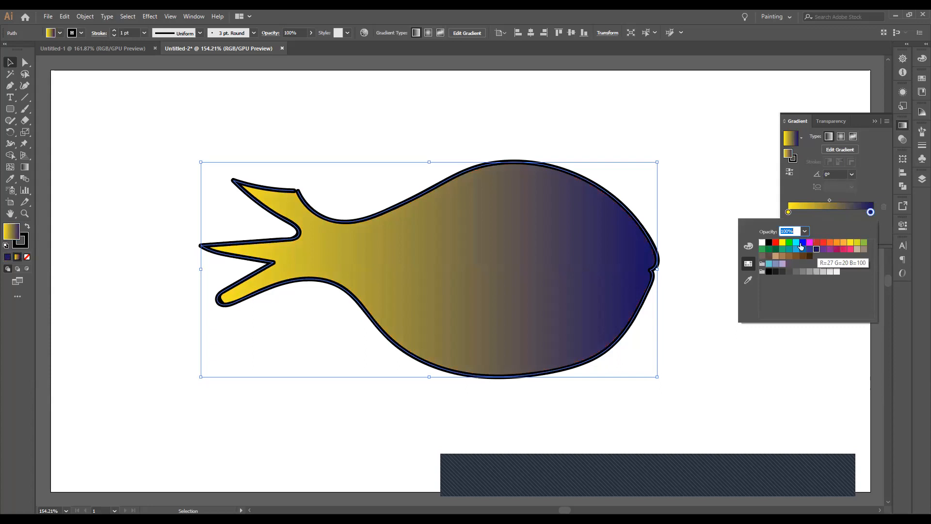
{"action": "left_click", "coordinate": [802, 243]}
{"action": "left_click", "coordinate": [809, 250]}
{"action": "left_click", "coordinate": [802, 249]}
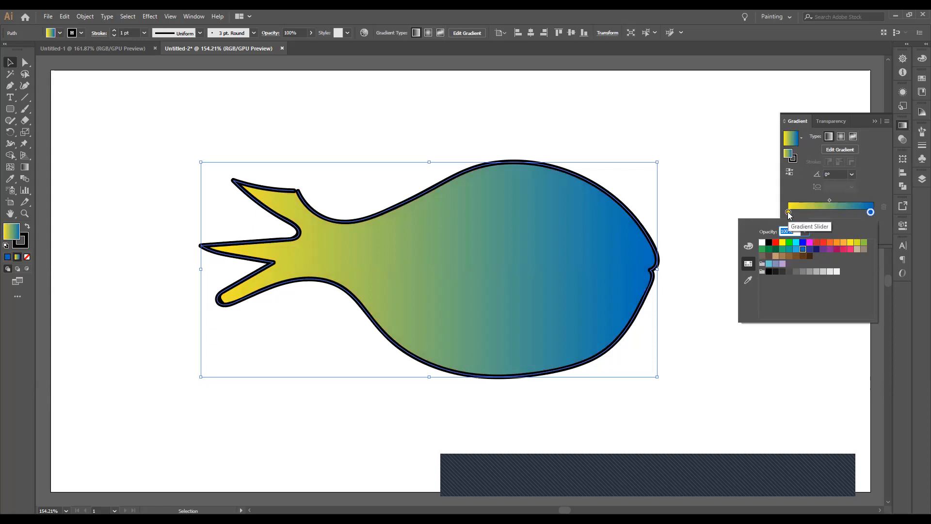
{"action": "double_click", "coordinate": [788, 212]}
{"action": "left_click", "coordinate": [796, 243]}
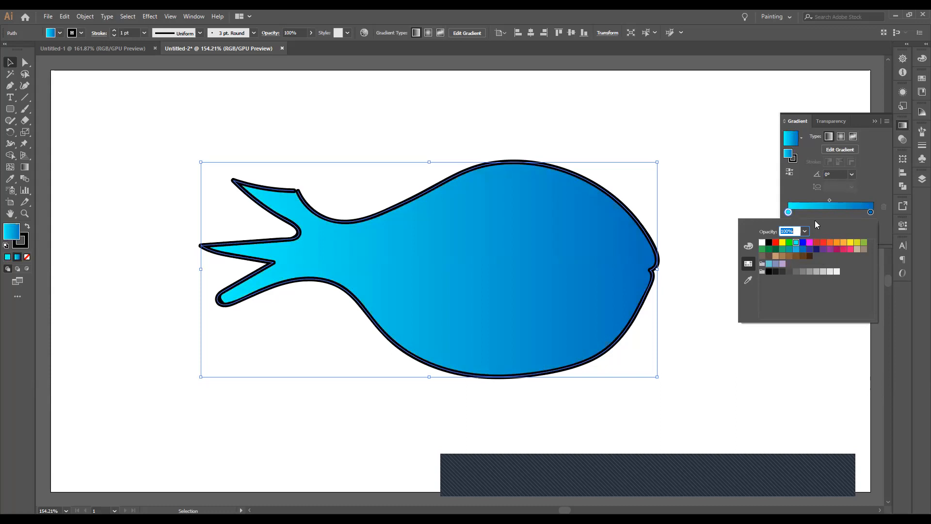
Step: Add a middle colour stop at about 48% to the fish gradient and colour it purple, R=147 G=39 B=143
{"action": "left_click", "coordinate": [829, 211]}
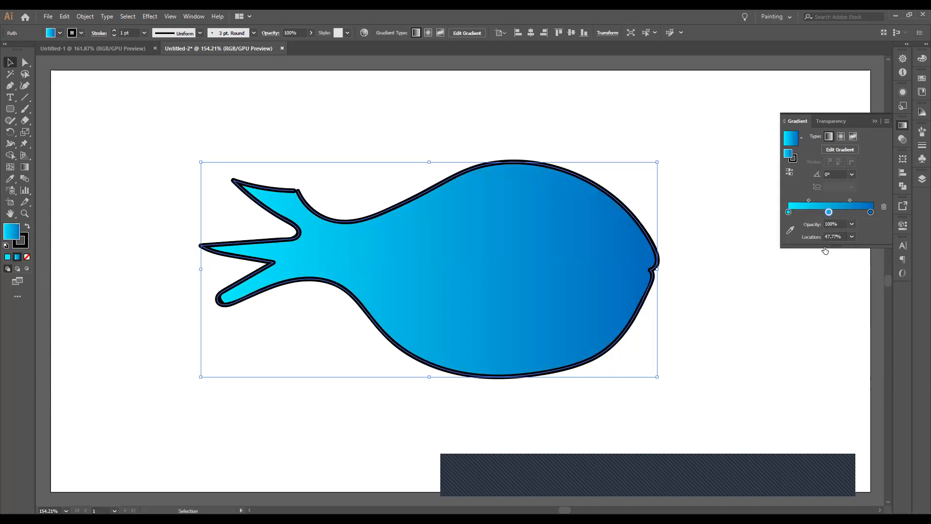
{"action": "double_click", "coordinate": [829, 212]}
{"action": "left_click", "coordinate": [770, 264]}
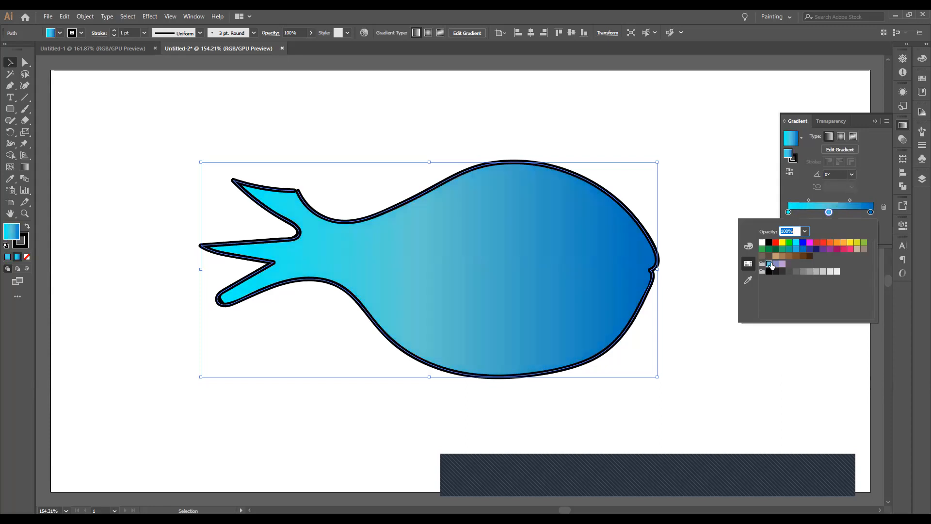
{"action": "left_click", "coordinate": [816, 253]}
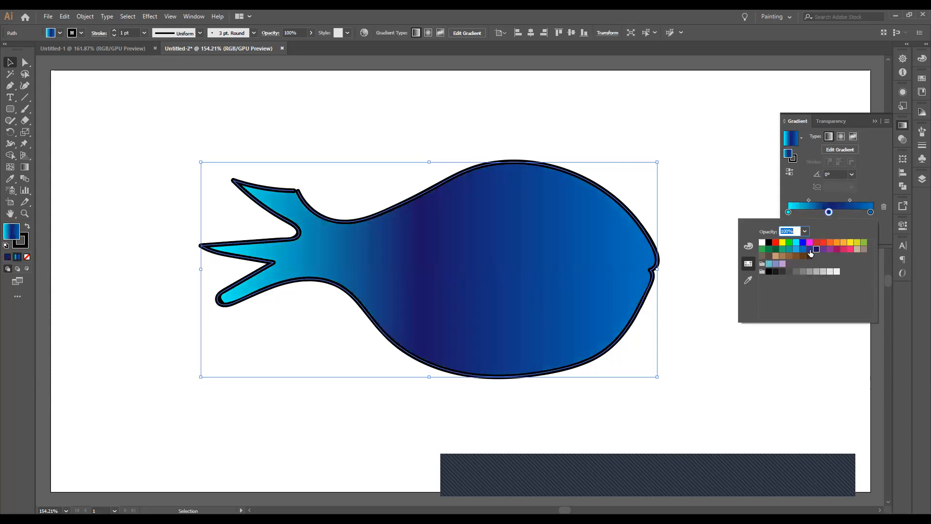
{"action": "left_click", "coordinate": [810, 251]}
{"action": "left_click", "coordinate": [801, 249]}
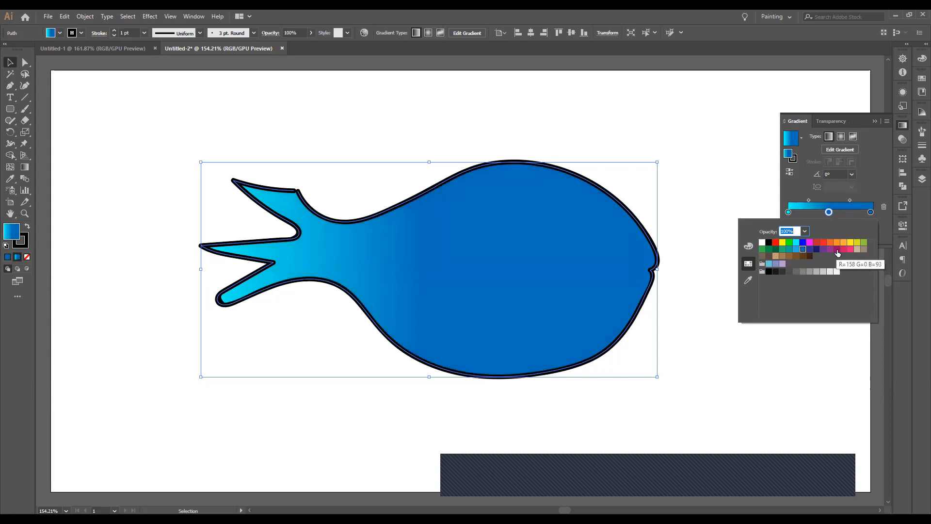
{"action": "left_click", "coordinate": [822, 250]}
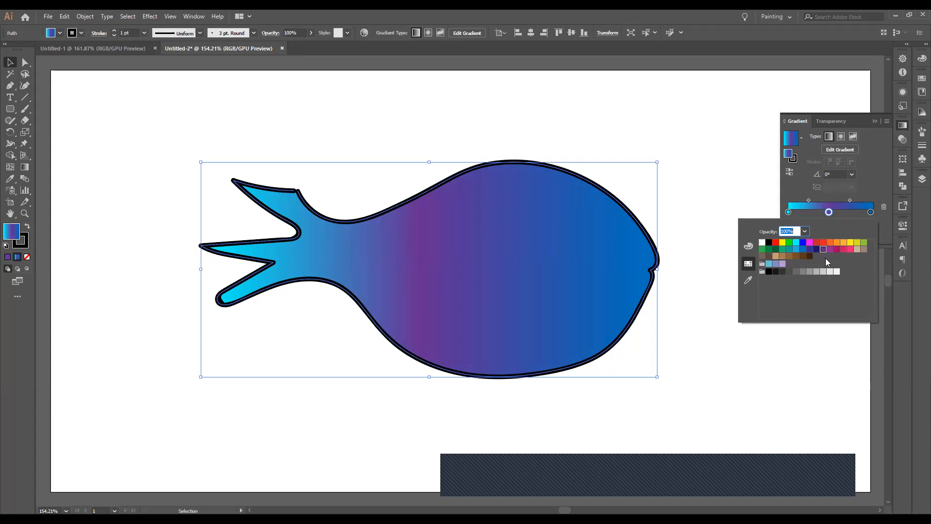
{"action": "left_click", "coordinate": [829, 249]}
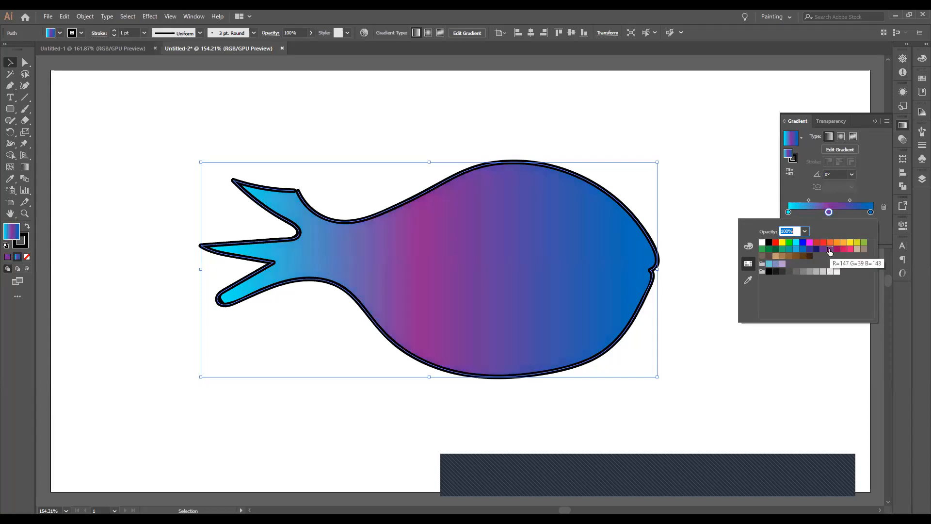
Step: Shift the purple stop slightly toward the blue end, set the purple-to-blue midpoint to about 37.71%, and deselect the fish
{"action": "left_click", "coordinate": [828, 213]}
{"action": "left_click_drag", "start_coordinate": [832, 213], "coordinate": [864, 200]}
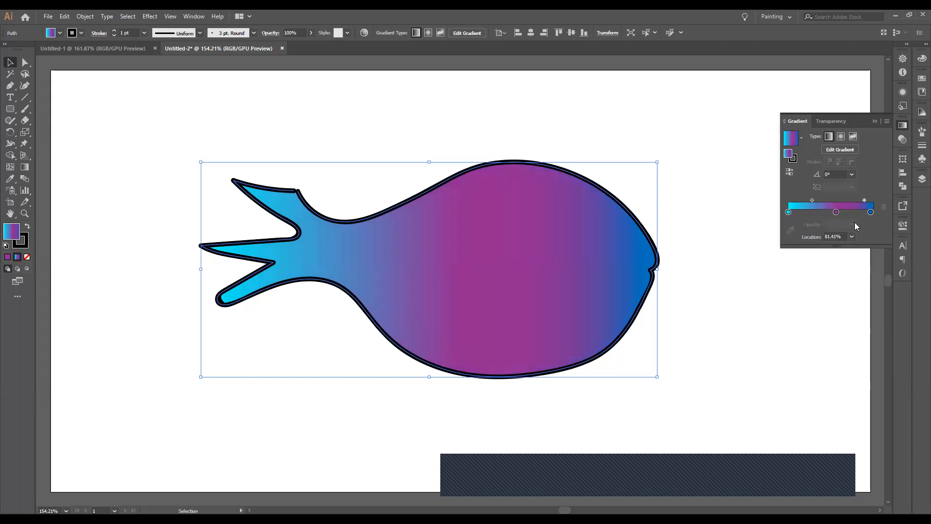
{"action": "left_click_drag", "start_coordinate": [864, 200], "coordinate": [847, 200]}
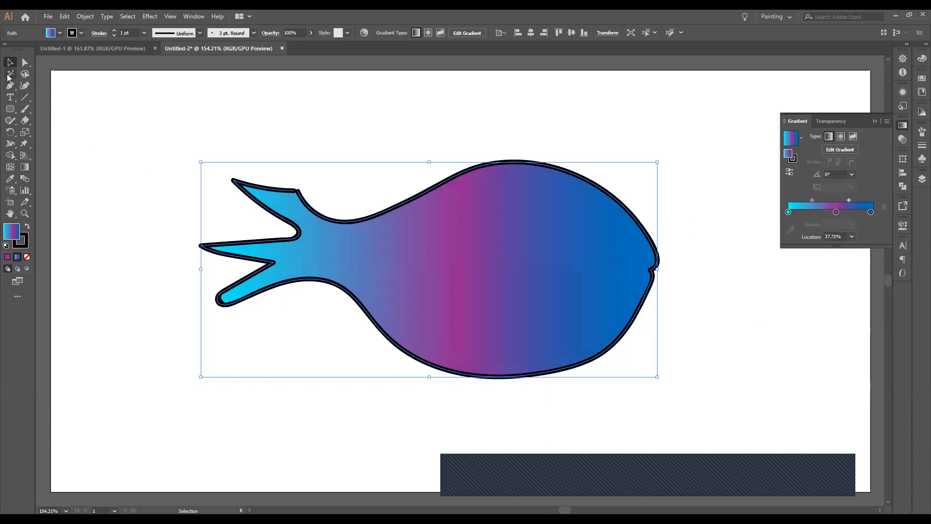
{"action": "left_click", "coordinate": [108, 112]}
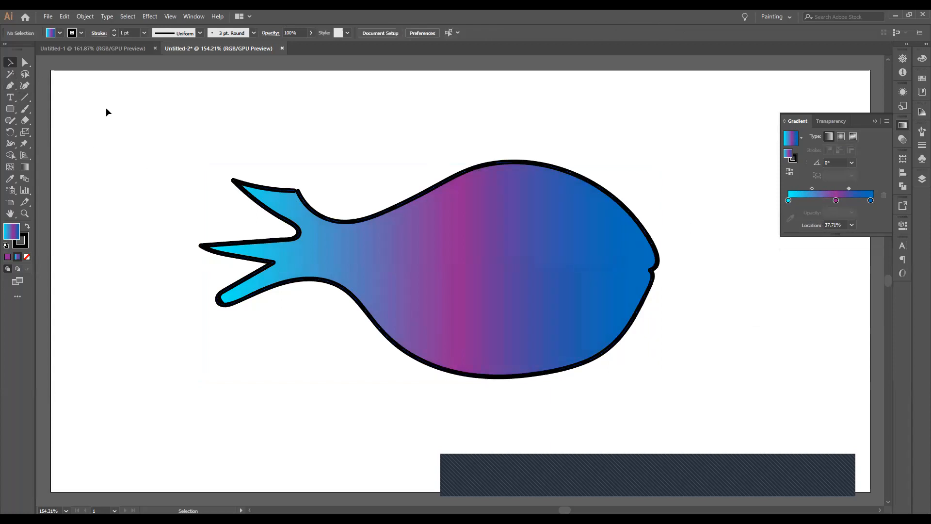
Step: Paint an upper fin about 37 x 14 mm, a lower fin about 34 x 14 mm and a curved gill line on the fish
{"action": "left_click", "coordinate": [25, 109]}
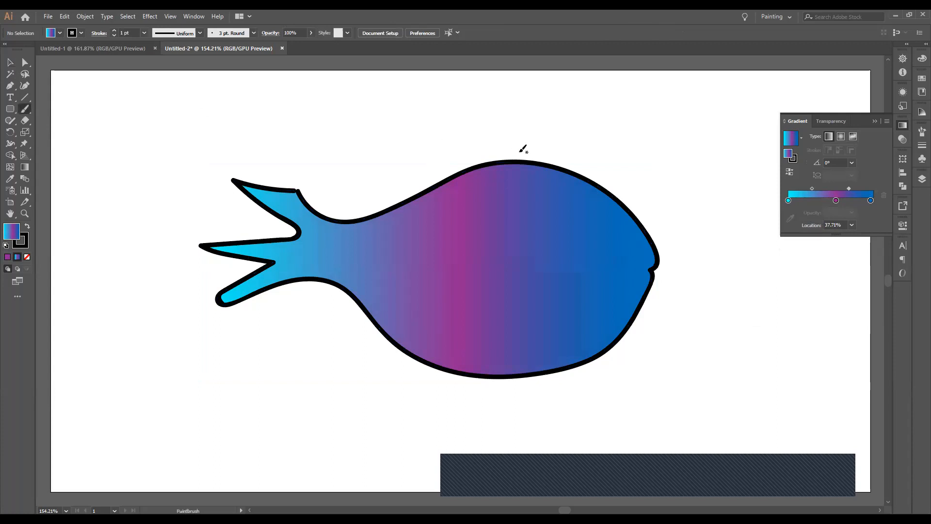
{"action": "mouse_move", "coordinate": [539, 166]}
{"action": "left_mouse_down"}
{"action": "mouse_move", "coordinate": [502, 135]}
{"action": "mouse_move", "coordinate": [464, 129]}
{"action": "mouse_move", "coordinate": [393, 135]}
{"action": "mouse_move", "coordinate": [440, 152]}
{"action": "mouse_move", "coordinate": [383, 161]}
{"action": "mouse_move", "coordinate": [469, 188]}
{"action": "mouse_move", "coordinate": [537, 166]}
{"action": "left_mouse_up"}
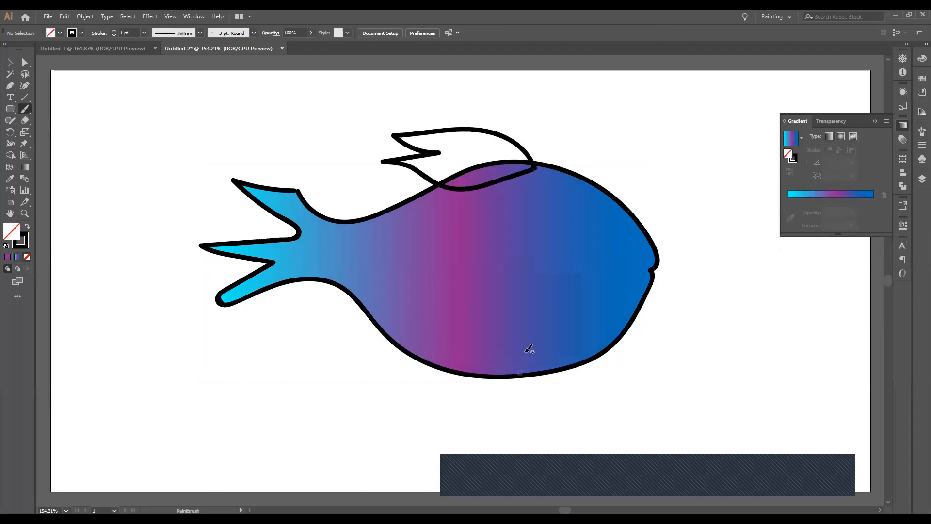
{"action": "mouse_move", "coordinate": [539, 352]}
{"action": "left_mouse_down"}
{"action": "mouse_move", "coordinate": [459, 356]}
{"action": "mouse_move", "coordinate": [401, 398]}
{"action": "mouse_move", "coordinate": [461, 391]}
{"action": "mouse_move", "coordinate": [448, 409]}
{"action": "mouse_move", "coordinate": [508, 393]}
{"action": "mouse_move", "coordinate": [502, 409]}
{"action": "mouse_move", "coordinate": [516, 403]}
{"action": "mouse_move", "coordinate": [541, 351]}
{"action": "left_mouse_up"}
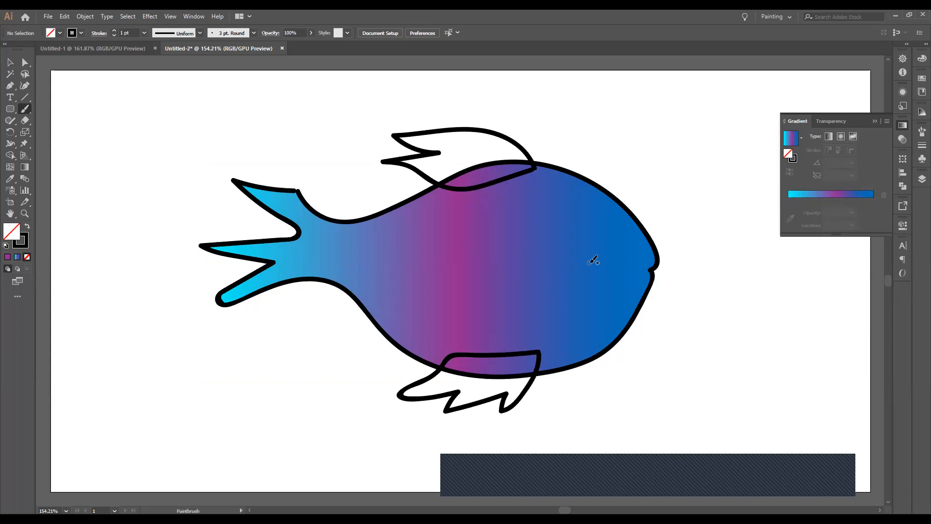
{"action": "mouse_move", "coordinate": [595, 206]}
{"action": "left_mouse_down"}
{"action": "mouse_move", "coordinate": [568, 264]}
{"action": "mouse_move", "coordinate": [571, 294]}
{"action": "mouse_move", "coordinate": [600, 329]}
{"action": "left_mouse_up"}
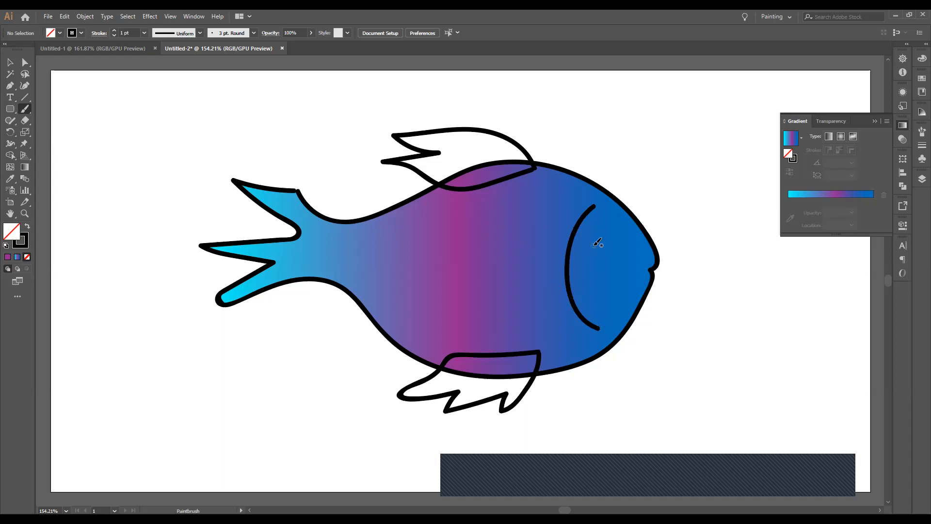
Step: Fill the fish's upper fin with light purple
{"action": "left_click", "coordinate": [9, 62]}
{"action": "left_click", "coordinate": [474, 130]}
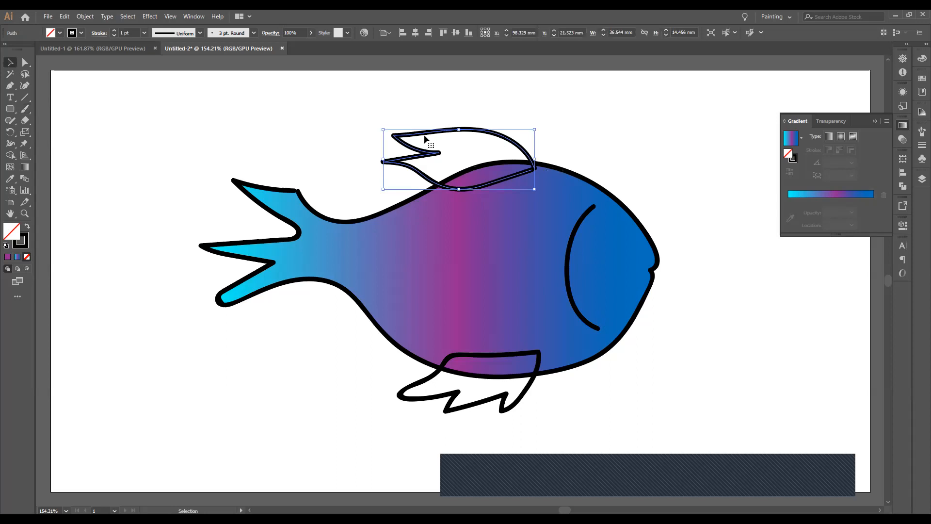
{"action": "left_click", "coordinate": [418, 106]}
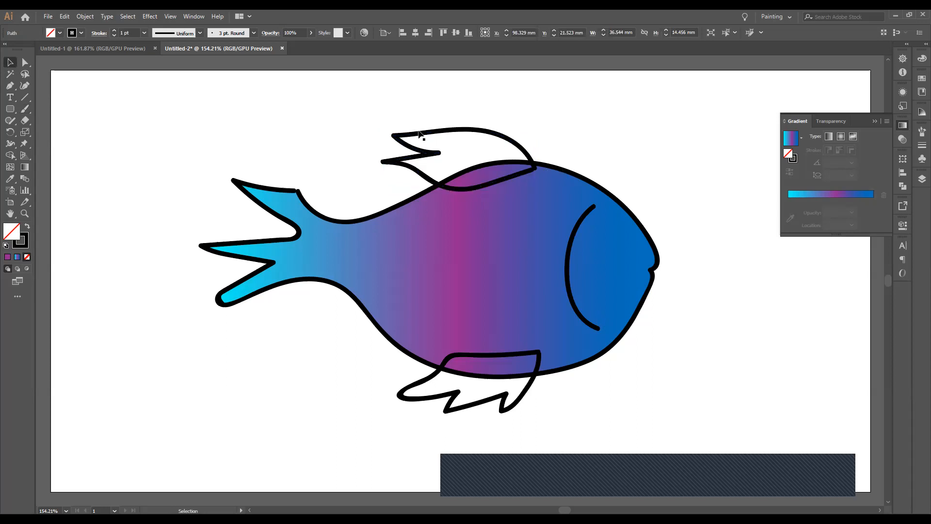
{"action": "left_click", "coordinate": [419, 132]}
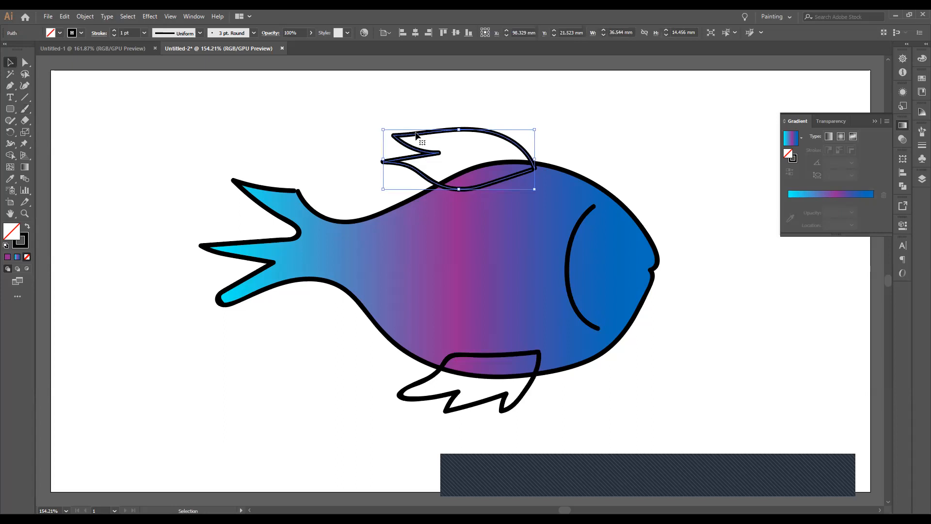
{"action": "left_click", "coordinate": [60, 32]}
{"action": "left_click", "coordinate": [27, 77]}
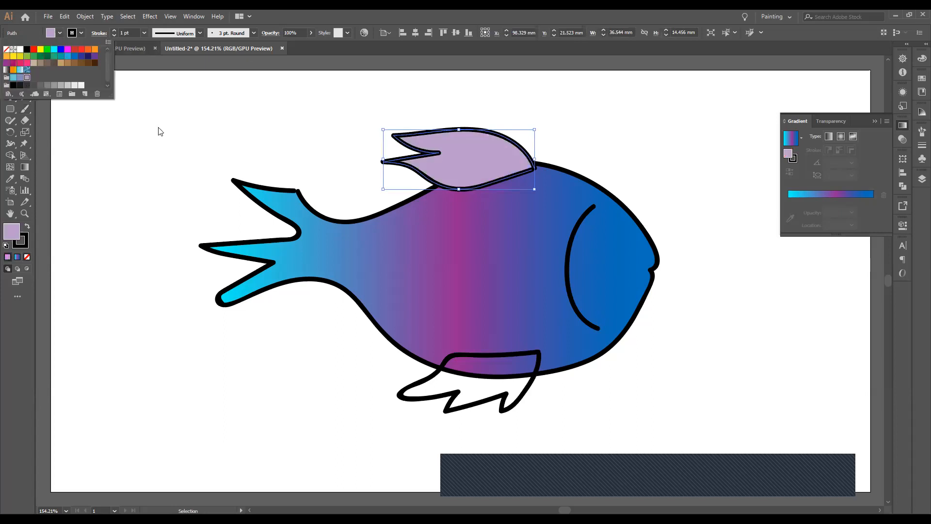
Step: Fill the fish's lower fin with periwinkle blue
{"action": "left_click", "coordinate": [486, 405]}
{"action": "left_click", "coordinate": [485, 405]}
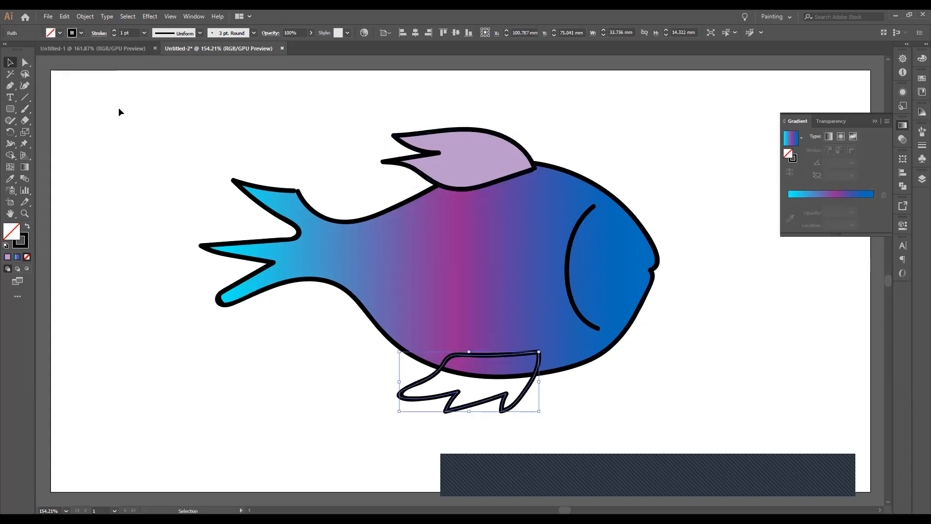
{"action": "left_click", "coordinate": [61, 32]}
{"action": "left_click", "coordinate": [20, 77]}
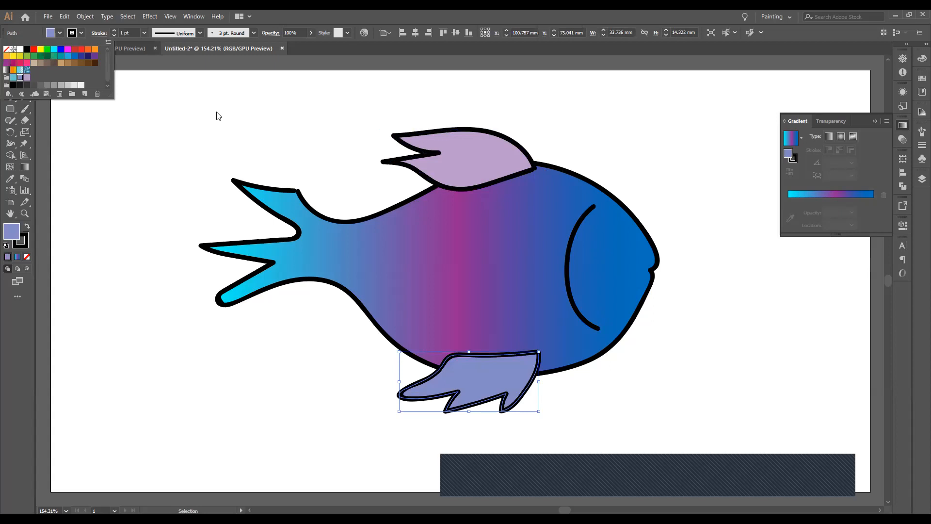
Step: Deselect the lower fin, expand Layer 1 and toggle the visibility of the fin and body paths to identify each one
{"action": "left_click", "coordinate": [217, 115]}
{"action": "left_click", "coordinate": [668, 150]}
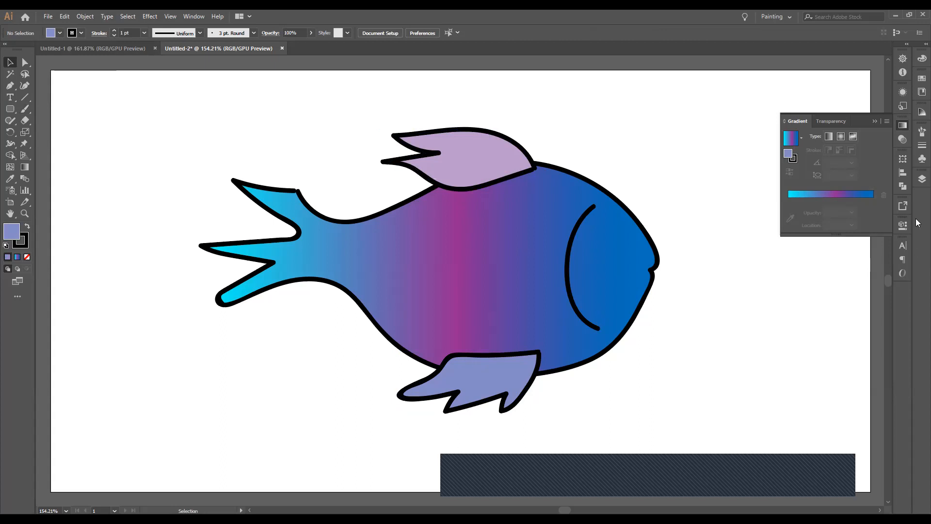
{"action": "left_click", "coordinate": [919, 180]}
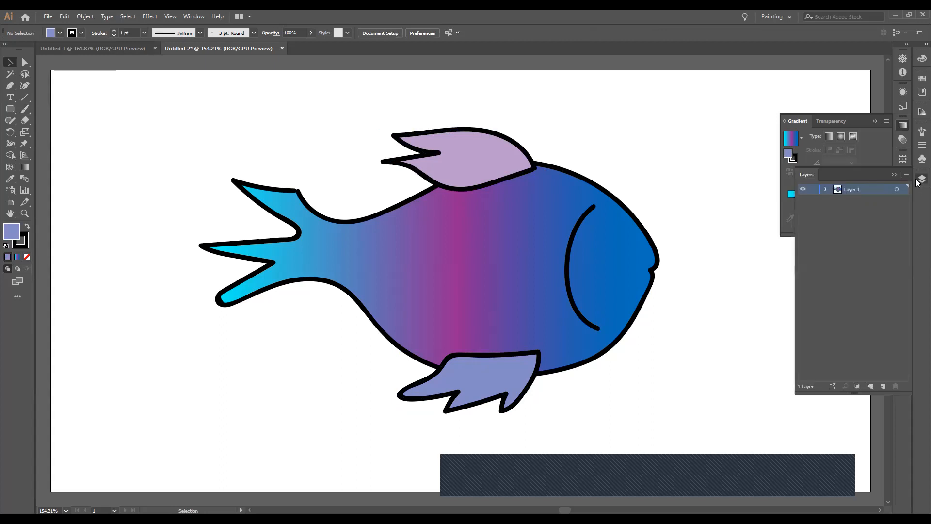
{"action": "left_click", "coordinate": [826, 189]}
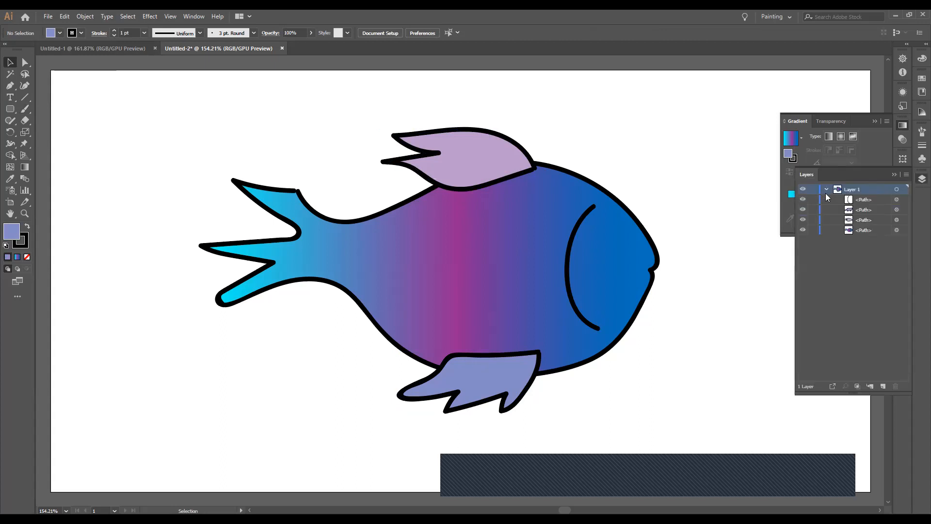
{"action": "left_click", "coordinate": [800, 210]}
{"action": "left_click", "coordinate": [802, 211]}
{"action": "left_click", "coordinate": [802, 211]}
{"action": "left_click", "coordinate": [802, 220]}
{"action": "left_click", "coordinate": [802, 221]}
{"action": "left_click", "coordinate": [849, 229]}
{"action": "left_click", "coordinate": [802, 229]}
{"action": "left_click", "coordinate": [801, 230]}
Step: Try moving the fish body path above the two fin paths in Layer 1, and undo the reorder
{"action": "left_click_drag", "start_coordinate": [849, 230], "coordinate": [854, 206]}
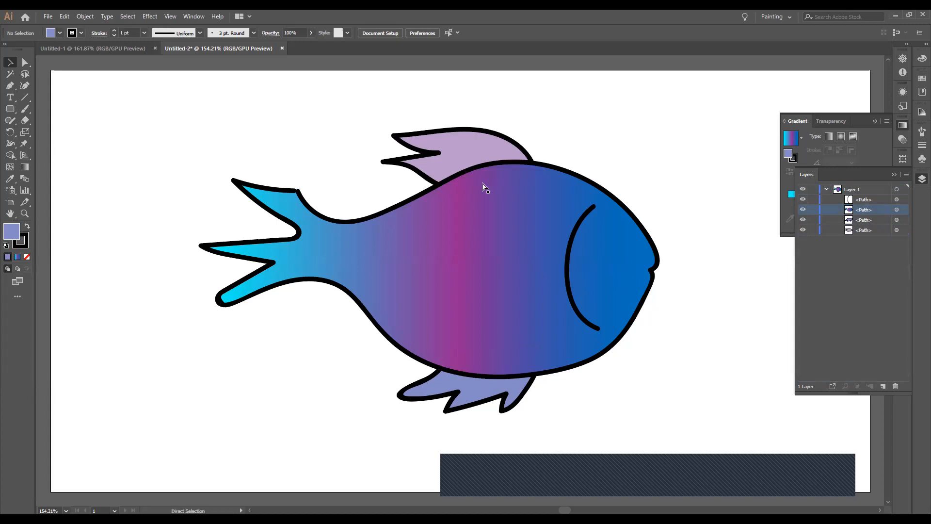
{"action": "key", "text": "ctrl+z"}
Step: Send the fish's upper fin to the back, behind the body
{"action": "left_click", "coordinate": [493, 134]}
{"action": "right_click", "coordinate": [492, 132]}
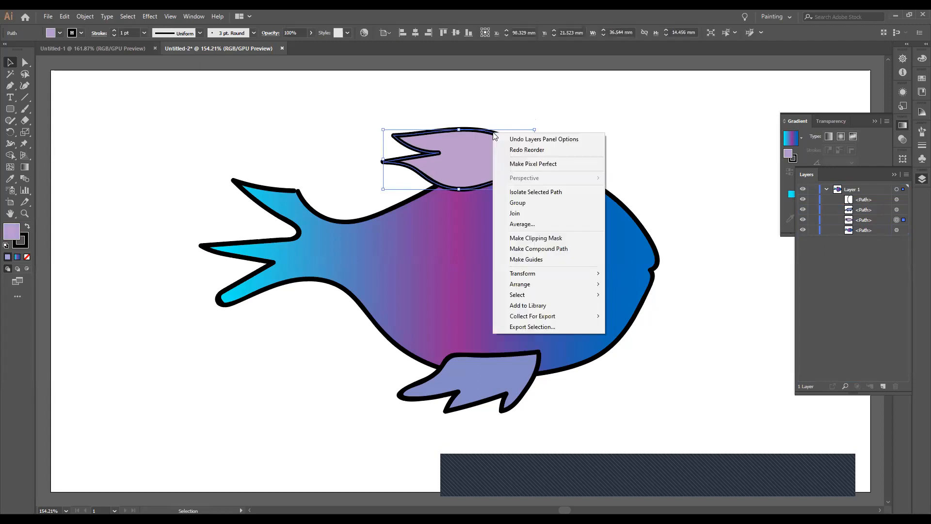
{"action": "mouse_move", "coordinate": [550, 288]}
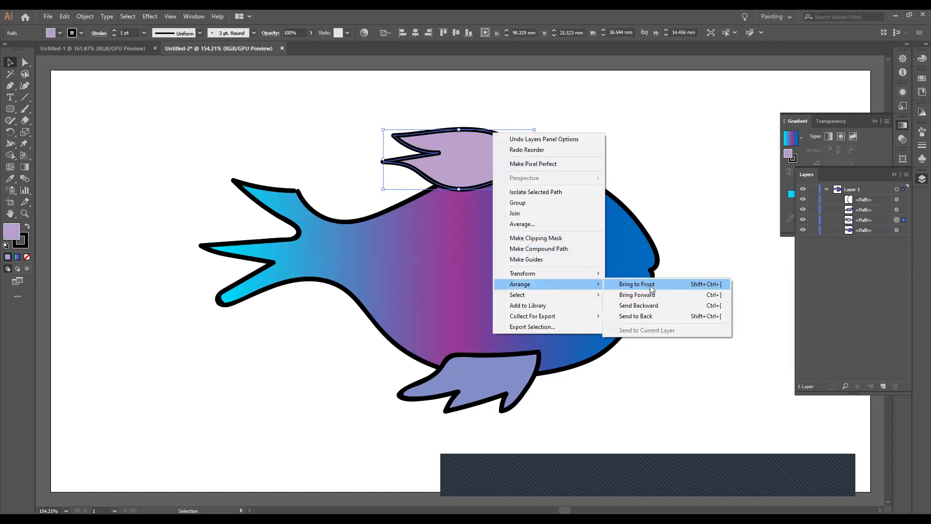
{"action": "left_click", "coordinate": [650, 315]}
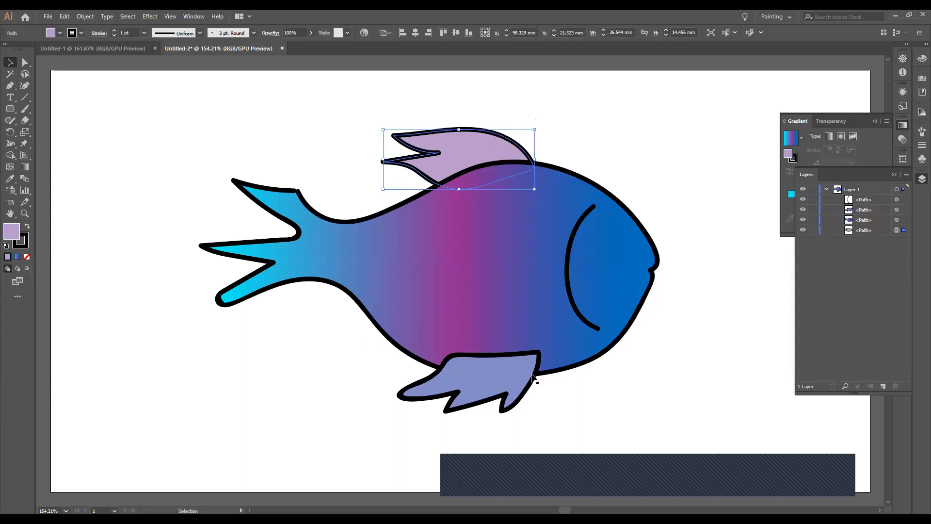
Step: Send the fish's lower fin to the back, behind the body, and deselect it
{"action": "left_click", "coordinate": [499, 379]}
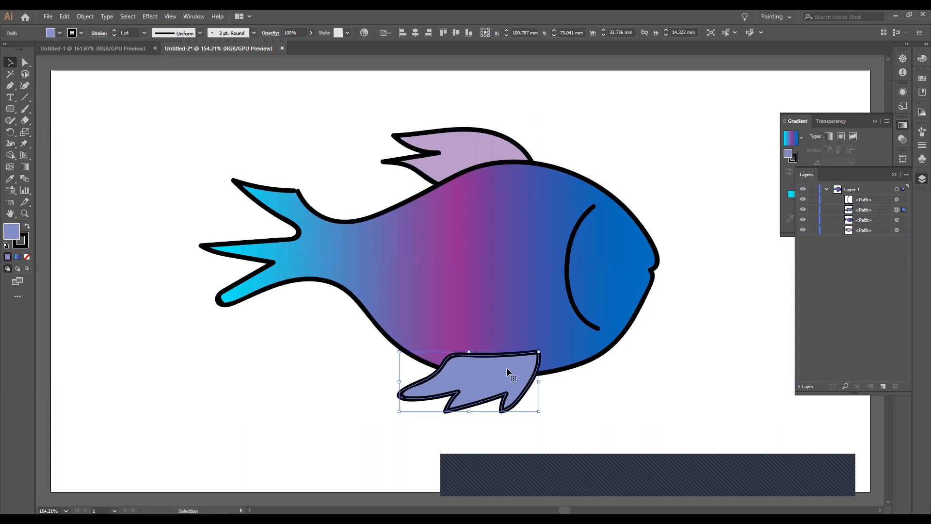
{"action": "left_click", "coordinate": [475, 431]}
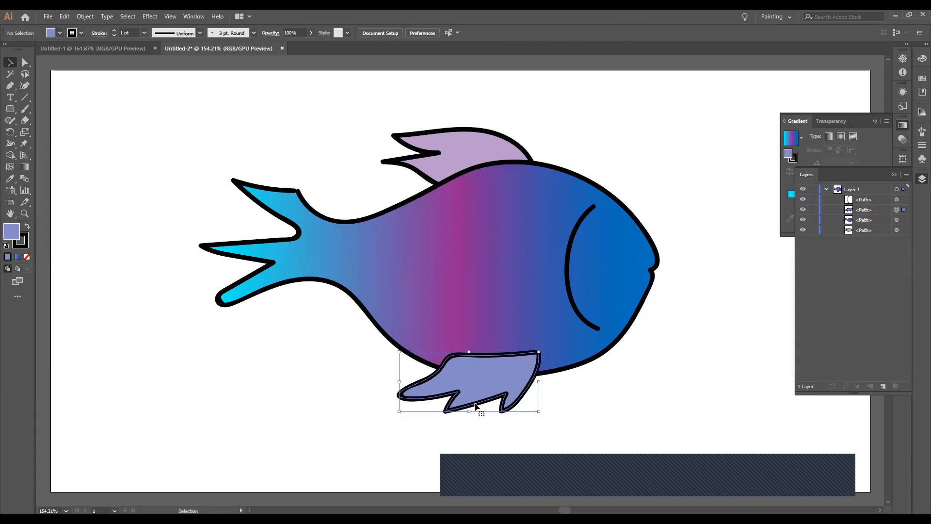
{"action": "left_click", "coordinate": [644, 417]}
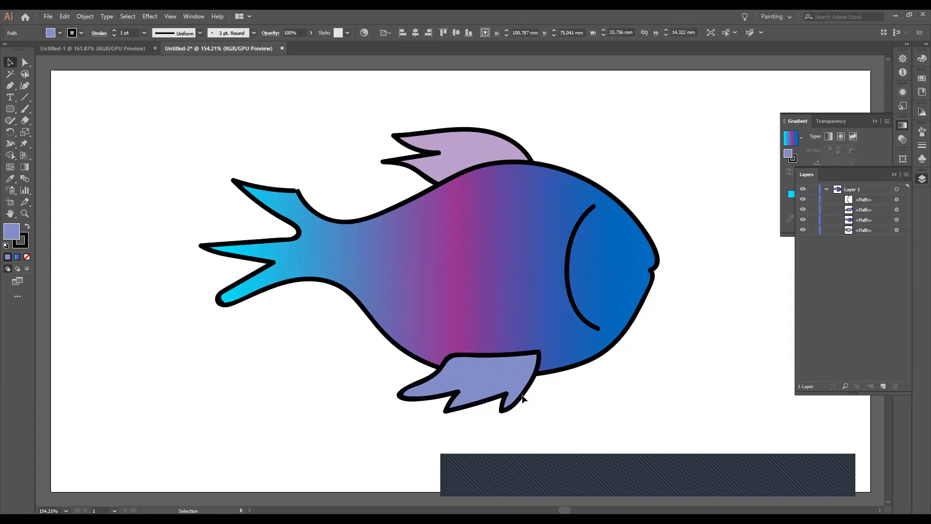
{"action": "left_click", "coordinate": [524, 401]}
{"action": "right_click", "coordinate": [524, 400]}
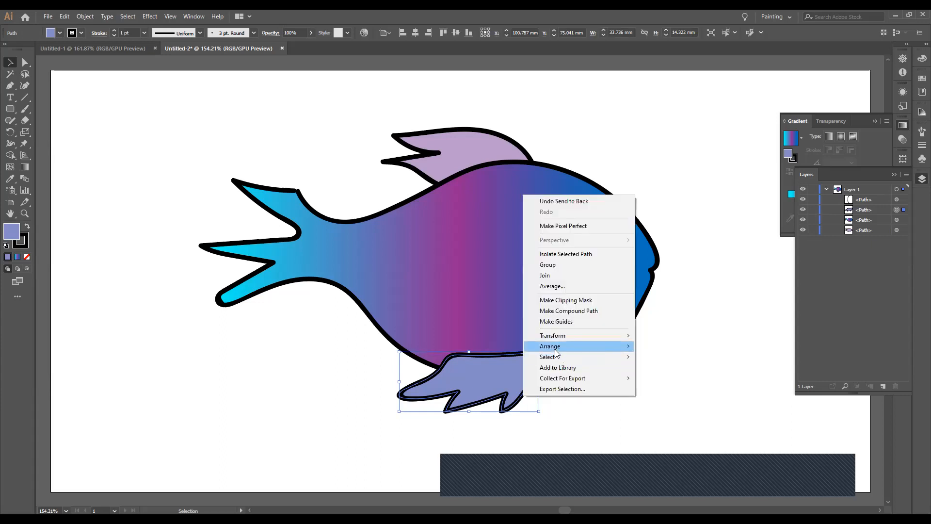
{"action": "mouse_move", "coordinate": [557, 352]}
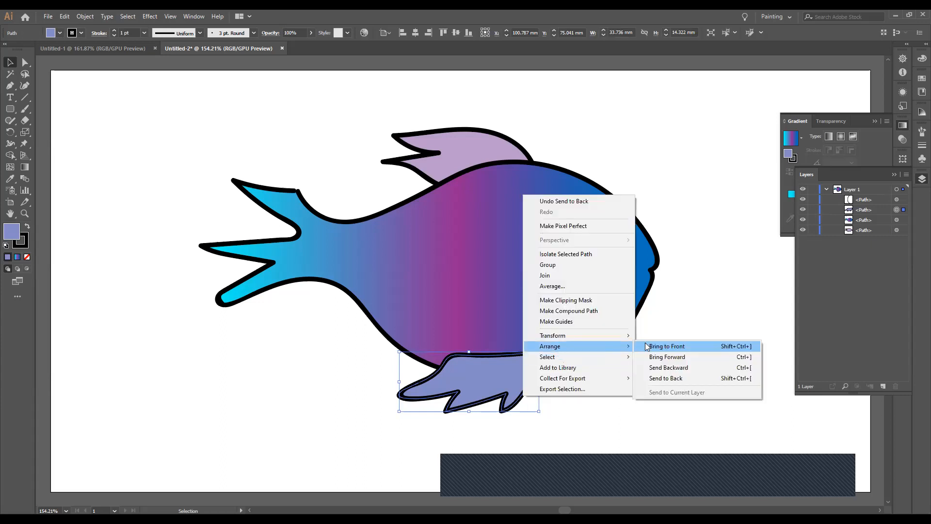
{"action": "left_click", "coordinate": [655, 378]}
{"action": "left_click", "coordinate": [716, 361]}
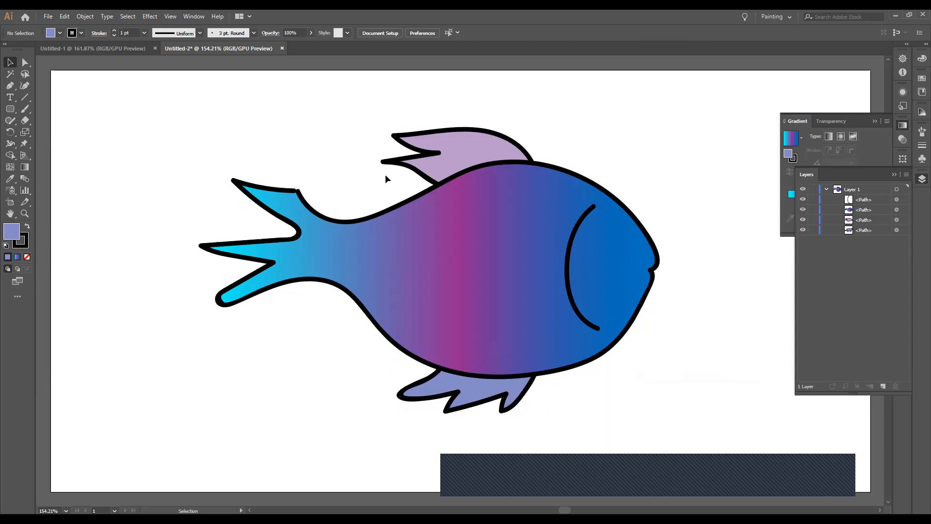
Step: Paint an unfilled closed fin shape about 9 x 21 mm with a jagged lower edge, overlapping the fish's head below the mouth
{"action": "left_click", "coordinate": [438, 160]}
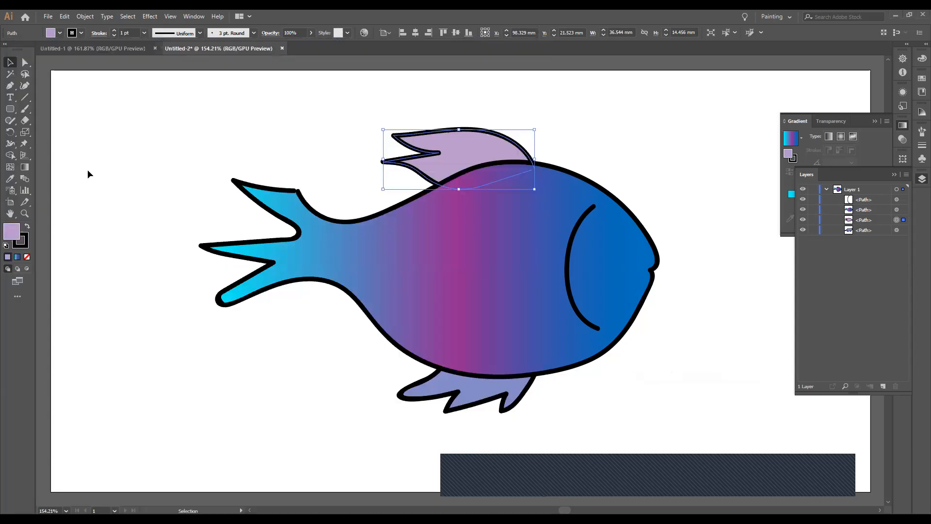
{"action": "left_click", "coordinate": [88, 170]}
{"action": "left_click", "coordinate": [23, 109]}
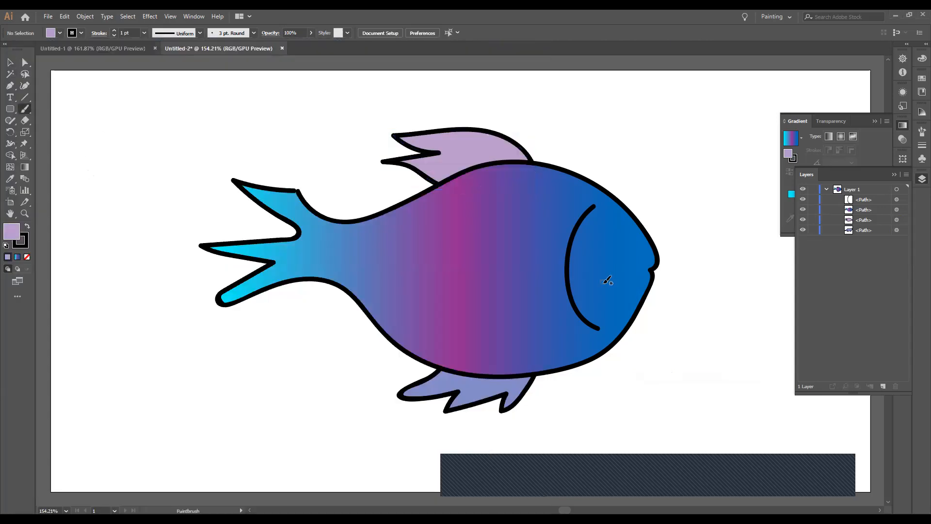
{"action": "mouse_move", "coordinate": [610, 282]}
{"action": "left_mouse_down"}
{"action": "mouse_move", "coordinate": [611, 366]}
{"action": "mouse_move", "coordinate": [622, 351]}
{"action": "mouse_move", "coordinate": [630, 365]}
{"action": "mouse_move", "coordinate": [634, 348]}
{"action": "mouse_move", "coordinate": [641, 358]}
{"action": "mouse_move", "coordinate": [642, 310]}
{"action": "mouse_move", "coordinate": [609, 284]}
{"action": "left_mouse_up"}
{"action": "key", "text": "slash"}
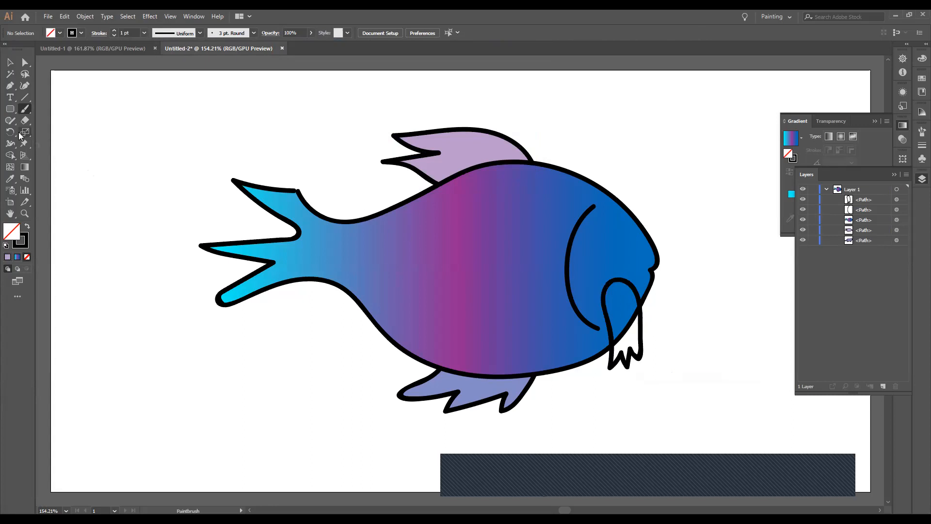
Step: Pick periwinkle blue as the fill colour and select the newly painted fin shape below the mouth
{"action": "left_click", "coordinate": [60, 33]}
{"action": "left_click", "coordinate": [20, 77]}
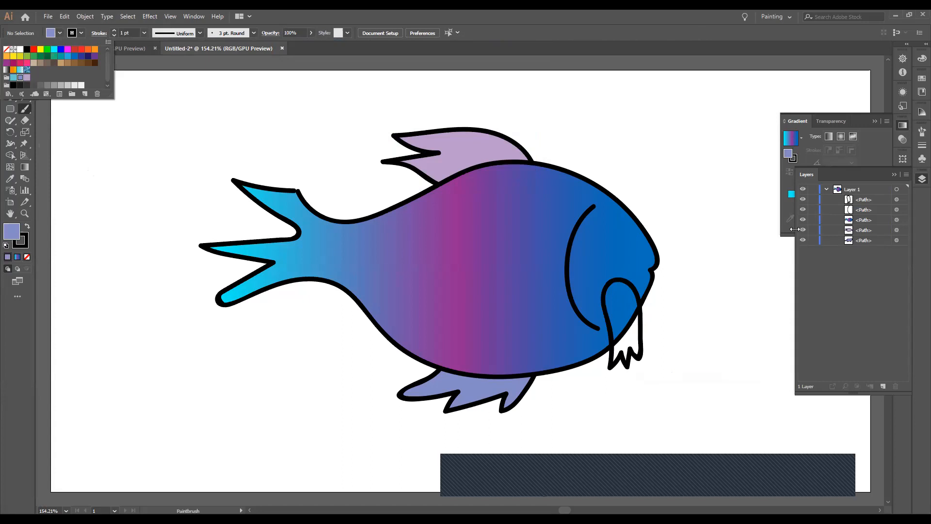
{"action": "left_click", "coordinate": [125, 135]}
{"action": "left_click", "coordinate": [10, 62]}
{"action": "left_click", "coordinate": [642, 333]}
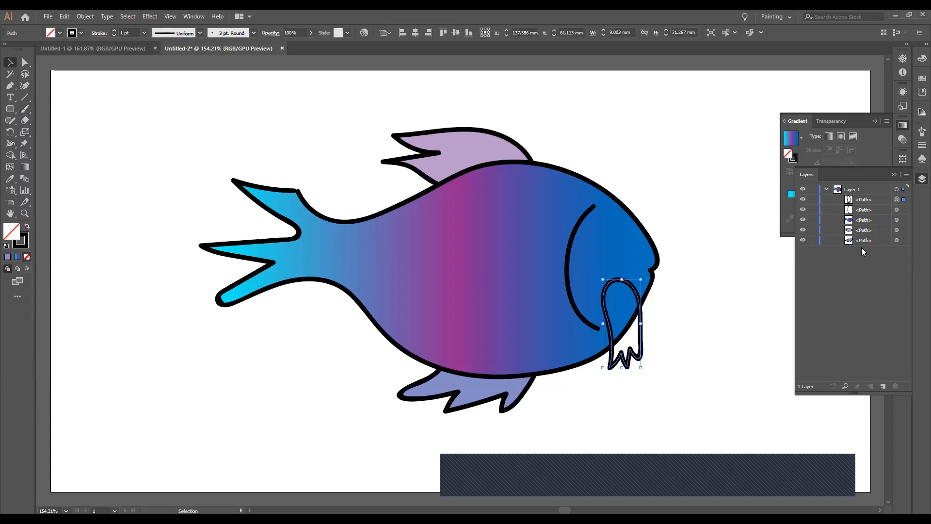
Step: Try moving the small fin's path lower in Layer 1's stacking order, and undo the reorder
{"action": "left_click", "coordinate": [862, 203]}
{"action": "left_click_drag", "start_coordinate": [862, 202], "coordinate": [862, 224]}
{"action": "left_click", "coordinate": [710, 180]}
{"action": "key", "text": "a"}
{"action": "key", "text": "ctrl+z"}
Step: Remove the small fin's stroke and fill it with the cyan-purple-blue gradient
{"action": "left_click", "coordinate": [81, 35]}
{"action": "left_click", "coordinate": [6, 49]}
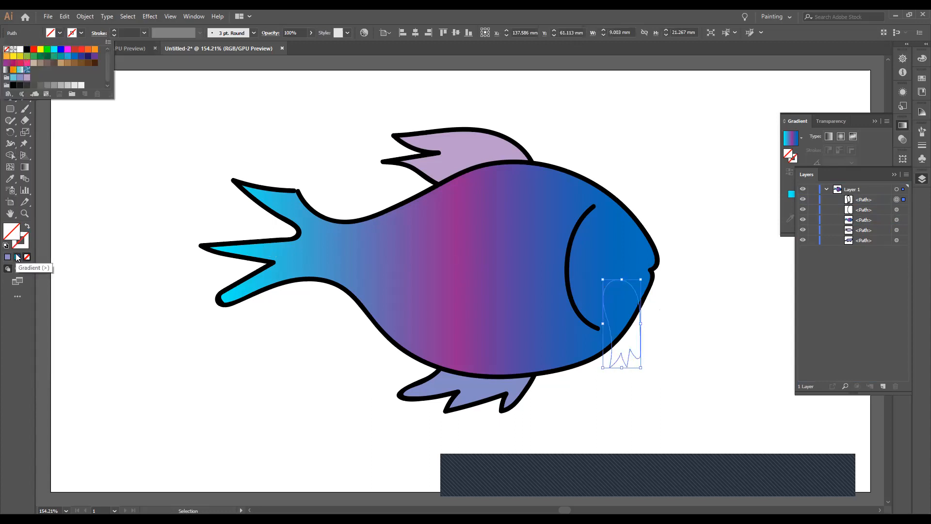
{"action": "left_click", "coordinate": [18, 261]}
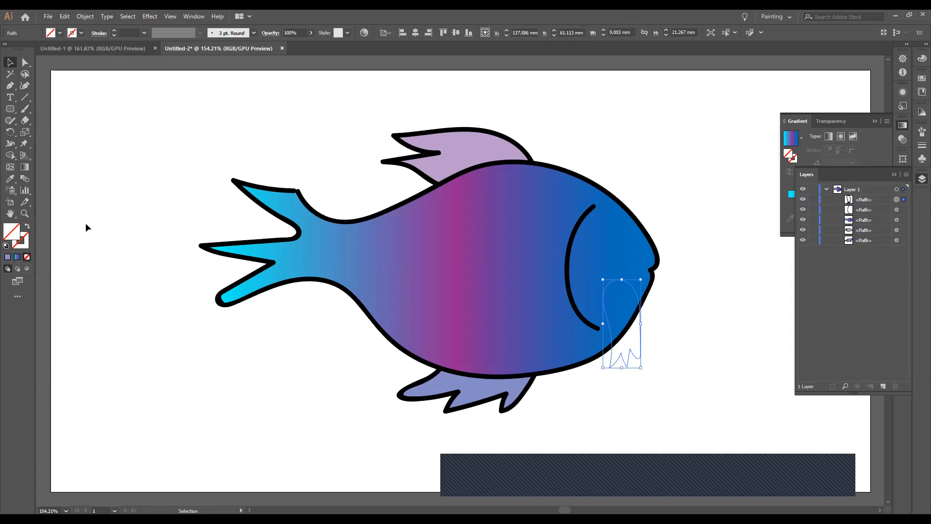
{"action": "left_click", "coordinate": [17, 261]}
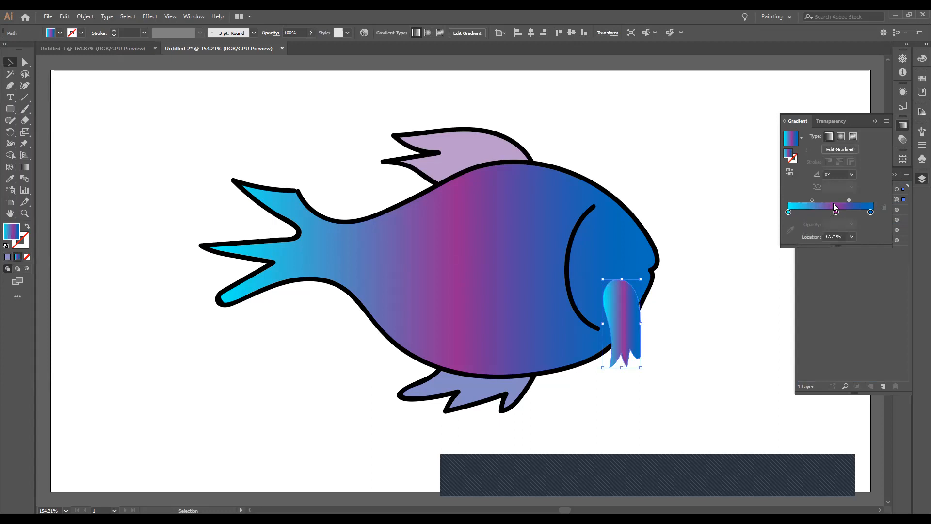
Step: Set the small fin's gradient angle to 90° and shift the purple stop slightly toward the cyan end
{"action": "left_click", "coordinate": [852, 177]}
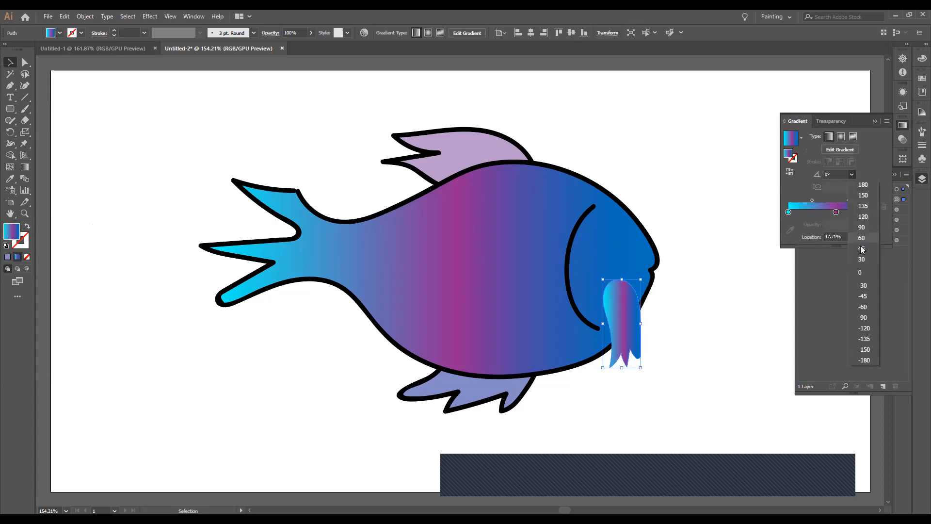
{"action": "left_click", "coordinate": [863, 227]}
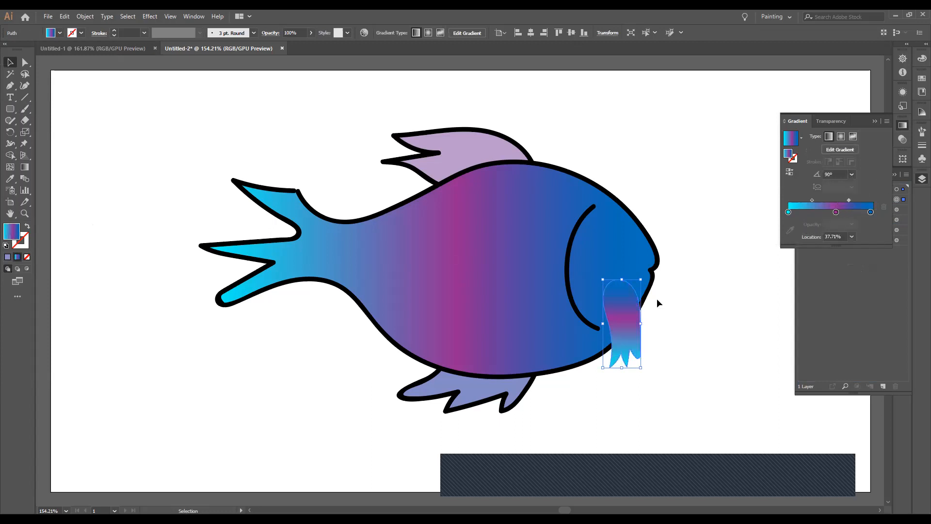
{"action": "left_click", "coordinate": [836, 212]}
{"action": "left_click_drag", "start_coordinate": [836, 211], "coordinate": [830, 214]}
Step: Recolour the small fin's three gradient stops dark green, medium green and light green (R=57 G=181 B=74) from start to end
{"action": "left_click", "coordinate": [789, 213]}
{"action": "double_click", "coordinate": [788, 213]}
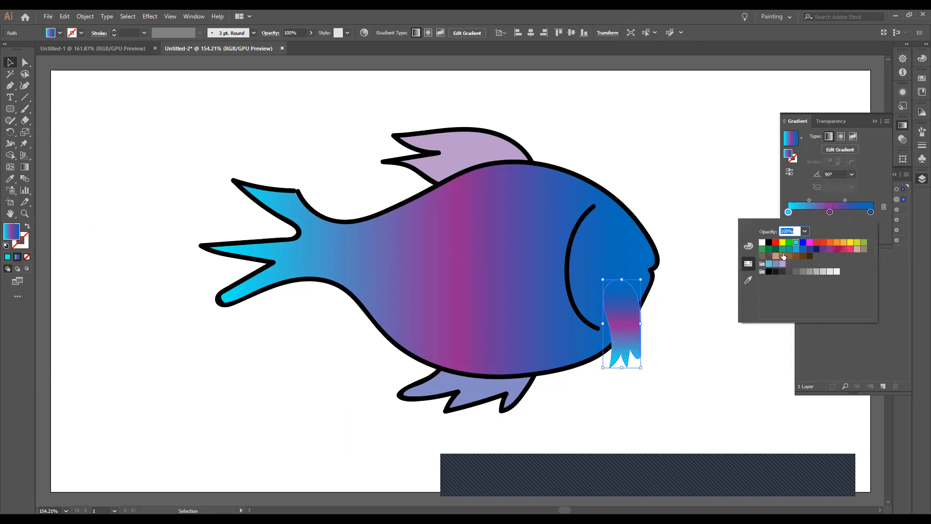
{"action": "left_click", "coordinate": [775, 250]}
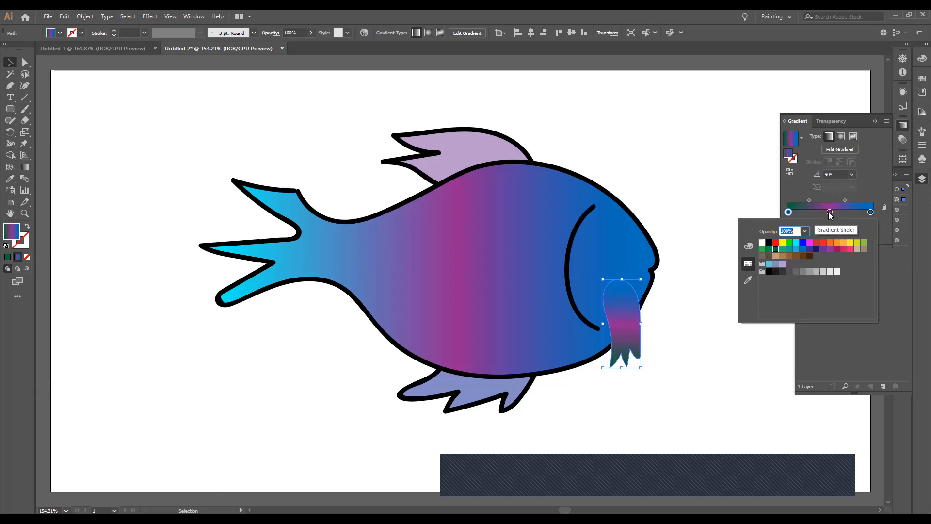
{"action": "left_click", "coordinate": [829, 212]}
{"action": "left_click", "coordinate": [769, 249]}
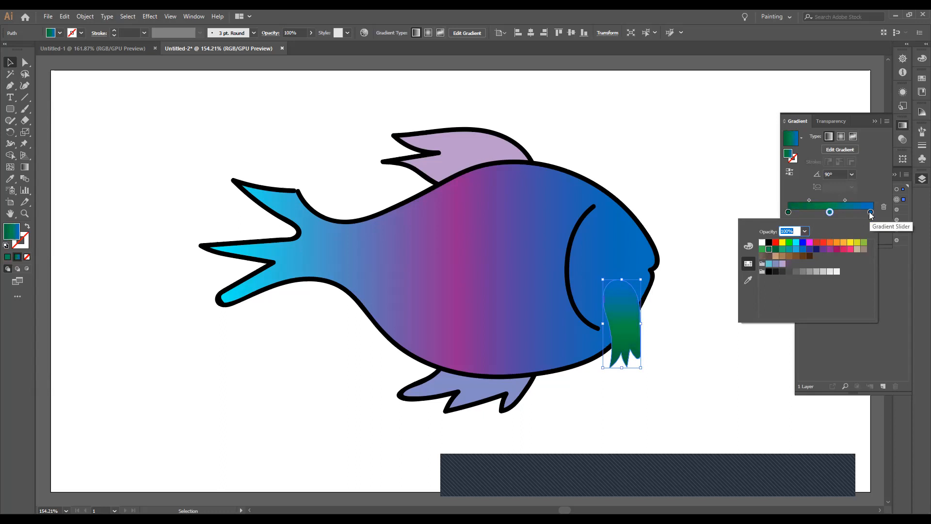
{"action": "left_click", "coordinate": [870, 212]}
{"action": "left_click", "coordinate": [762, 248]}
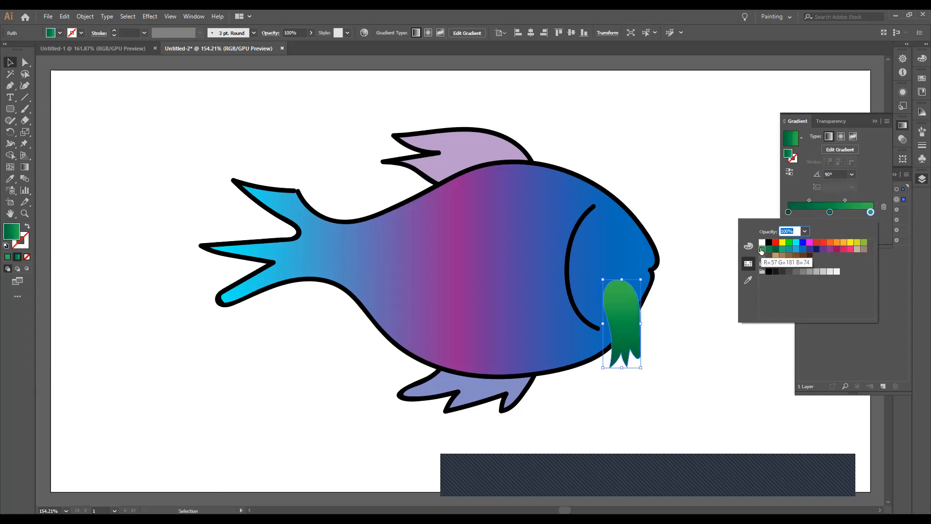
{"action": "left_click", "coordinate": [427, 135]}
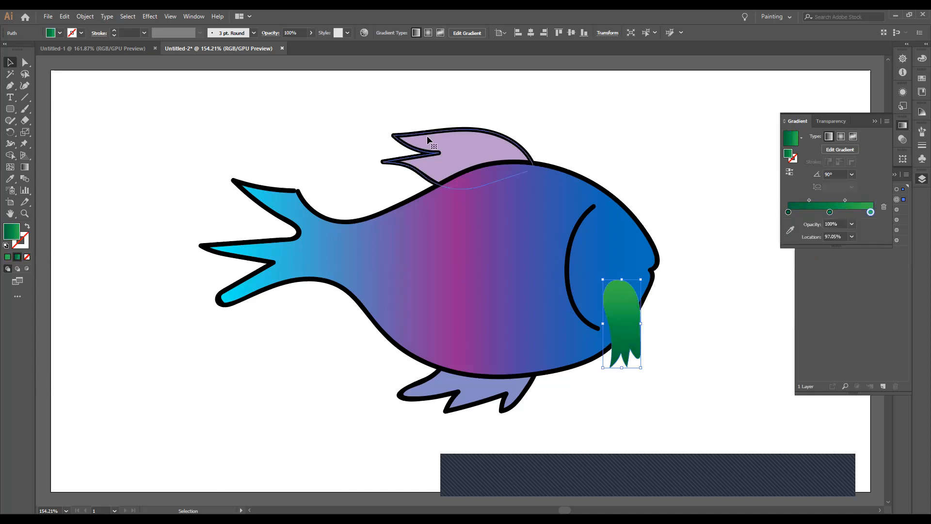
Step: Fill the fish's upper fin with a linear gradient at 0° running from light purple through green to magenta
{"action": "left_click", "coordinate": [427, 135]}
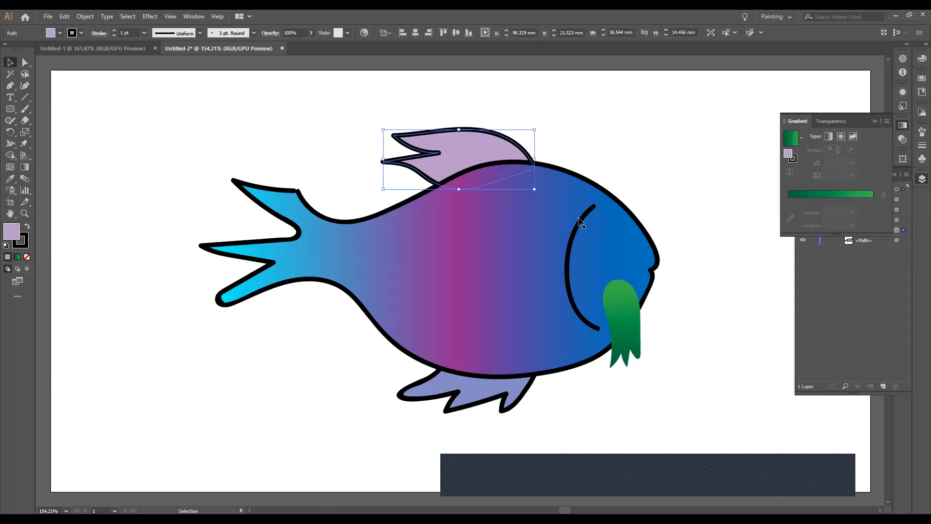
{"action": "left_click", "coordinate": [17, 256]}
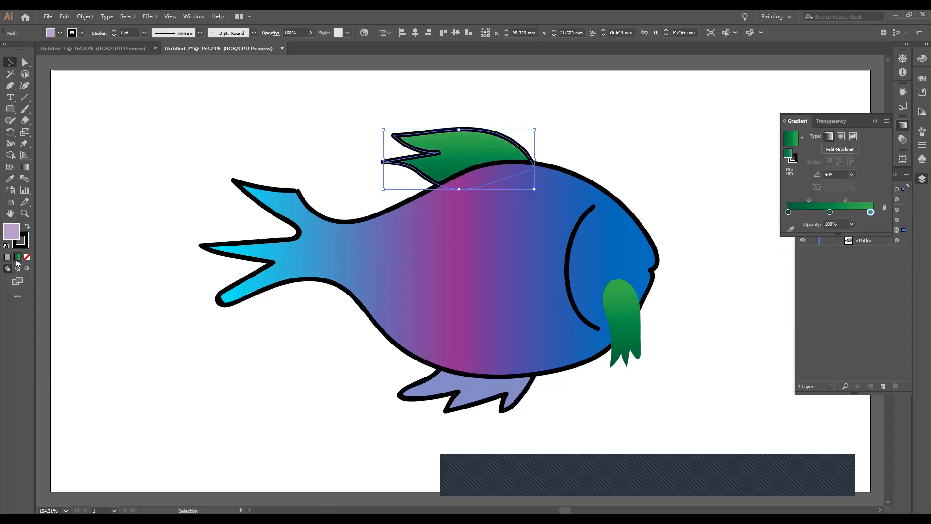
{"action": "double_click", "coordinate": [788, 212]}
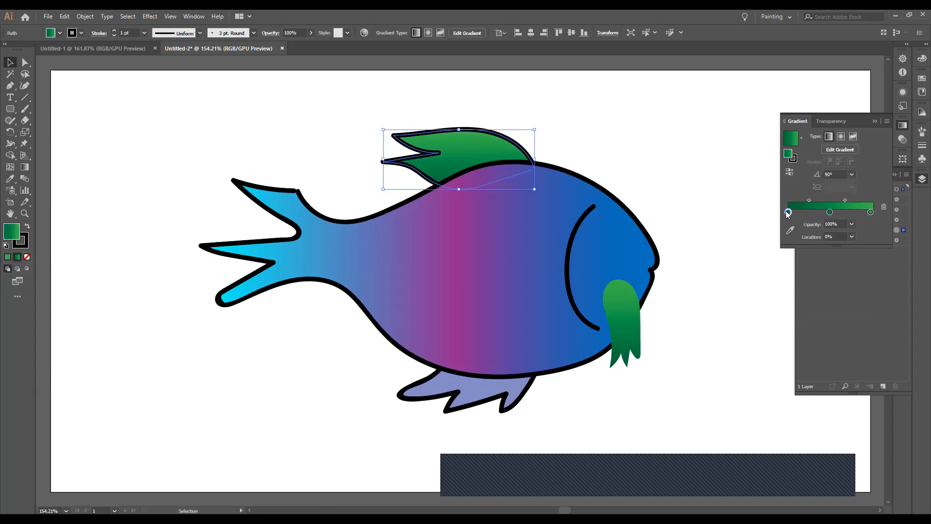
{"action": "left_click", "coordinate": [782, 265]}
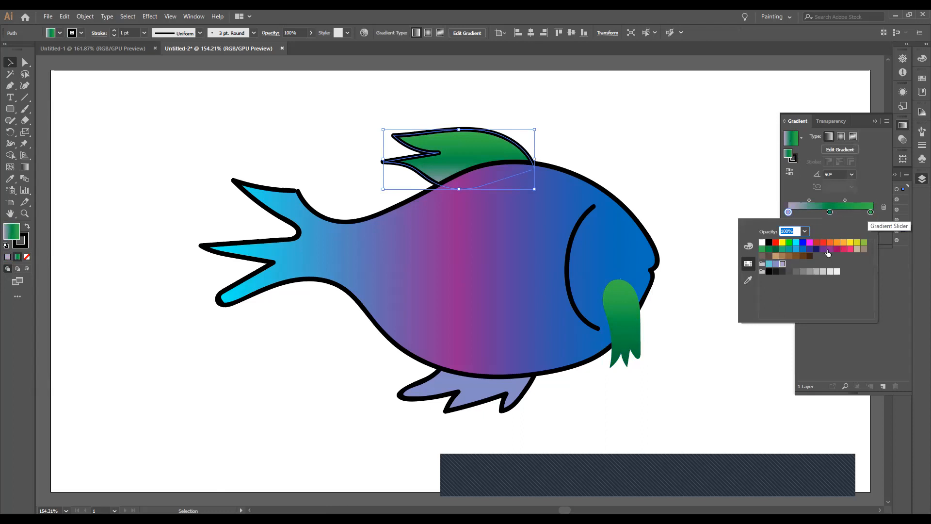
{"action": "double_click", "coordinate": [871, 212]}
{"action": "left_click", "coordinate": [809, 243]}
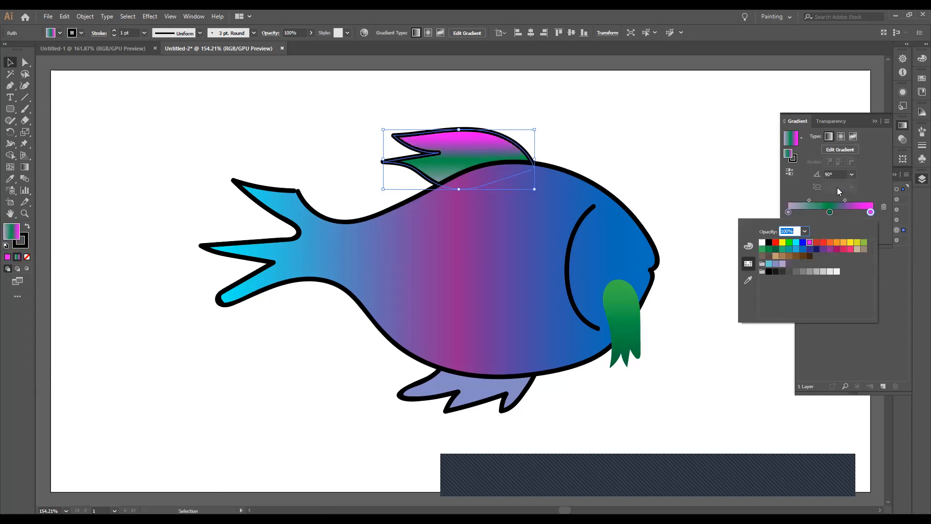
{"action": "left_click", "coordinate": [854, 175]}
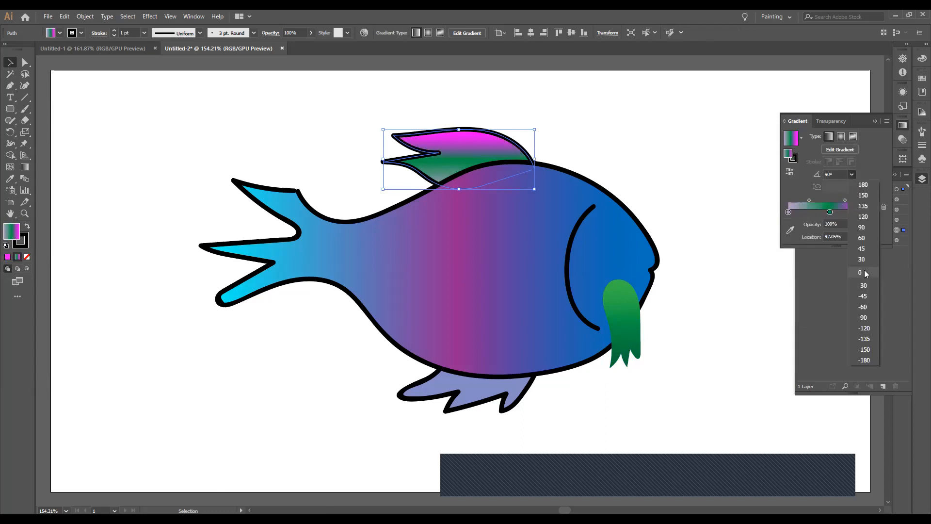
{"action": "left_click", "coordinate": [830, 288]}
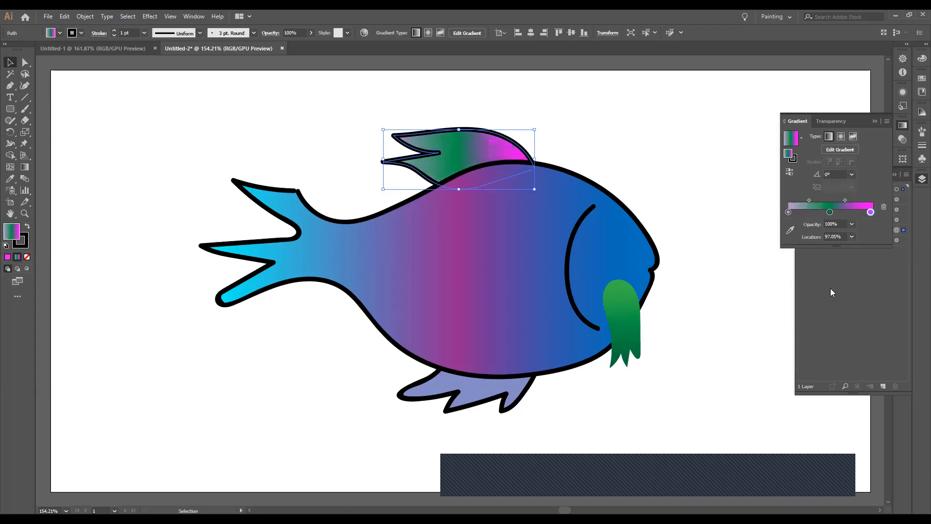
Step: Recolour the upper fin's middle gradient stop light purple and its start stop white, leaving the magenta end
{"action": "left_click", "coordinate": [830, 213]}
{"action": "double_click", "coordinate": [830, 213]}
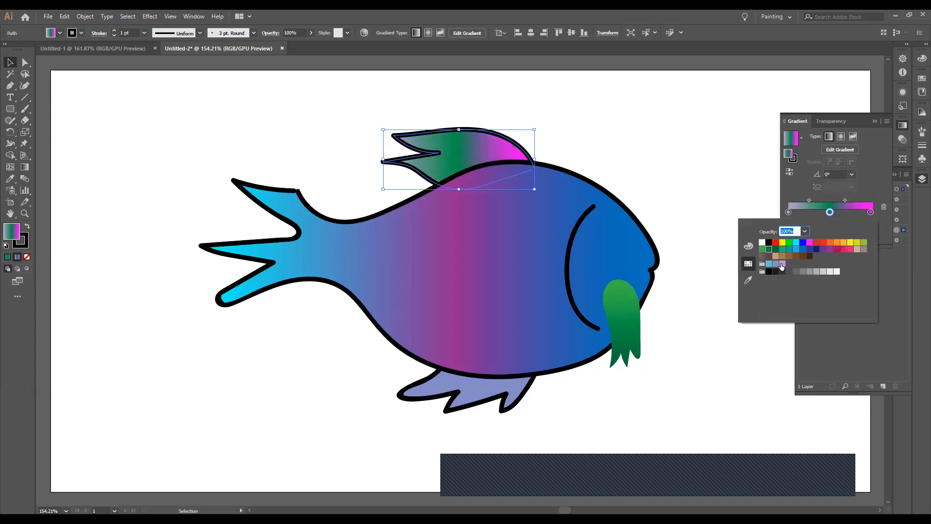
{"action": "left_click", "coordinate": [782, 265]}
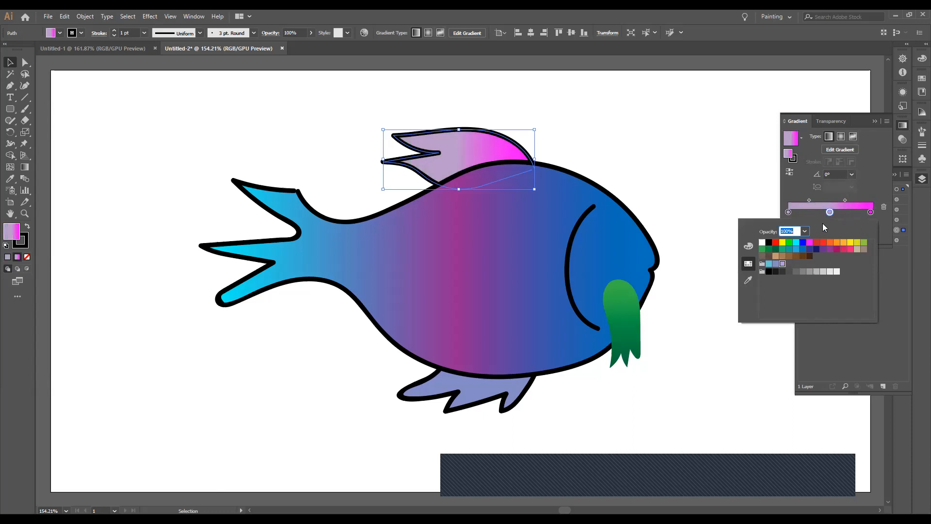
{"action": "left_click", "coordinate": [830, 212]}
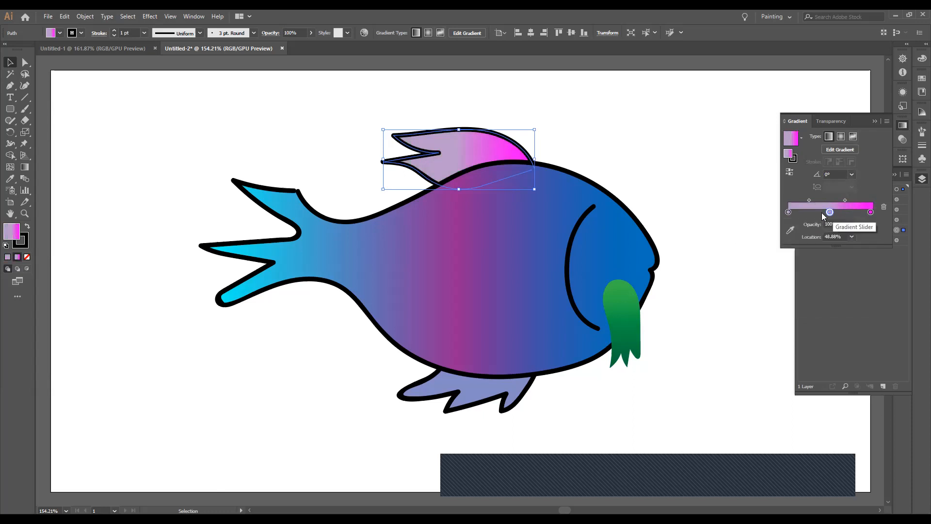
{"action": "double_click", "coordinate": [788, 212]}
{"action": "left_click", "coordinate": [762, 242]}
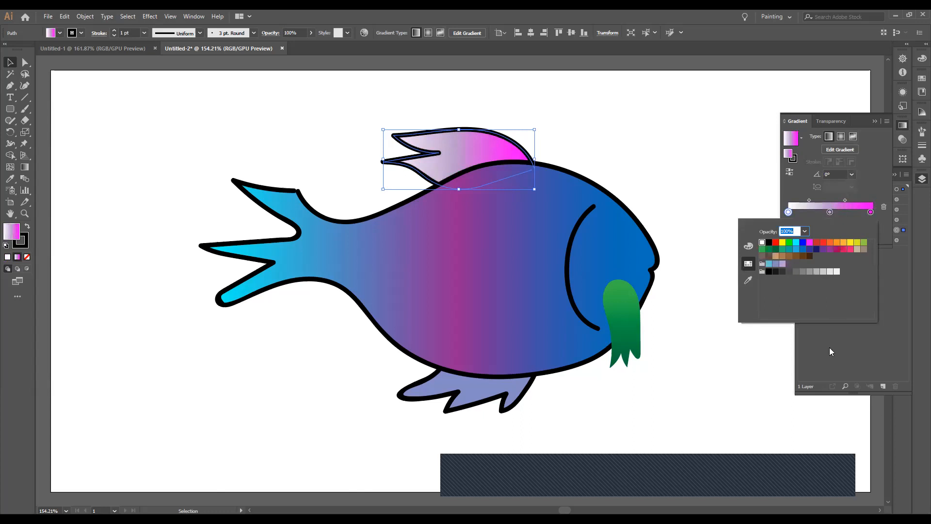
{"action": "left_click", "coordinate": [312, 125]}
{"action": "left_click", "coordinate": [312, 125]}
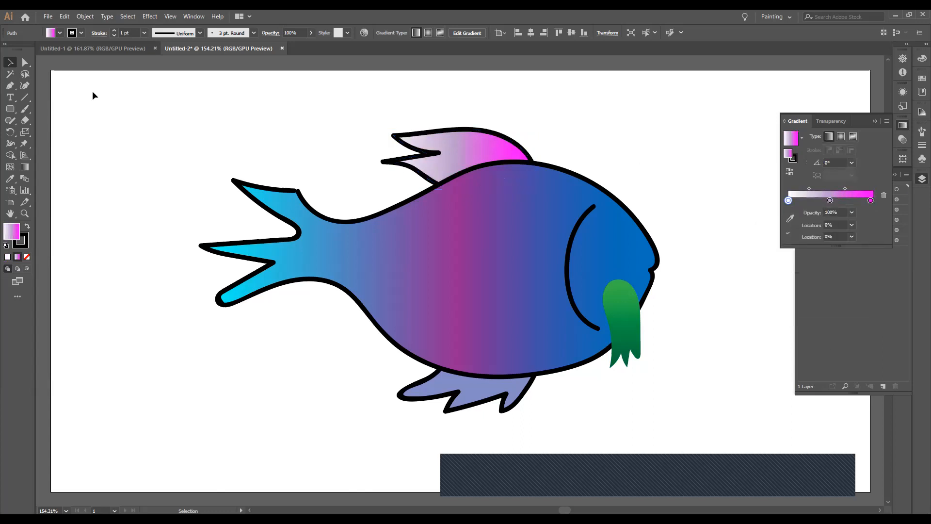
Step: Fill the fish's lower fin with the same white, light purple and magenta linear gradient
{"action": "left_click", "coordinate": [451, 397]}
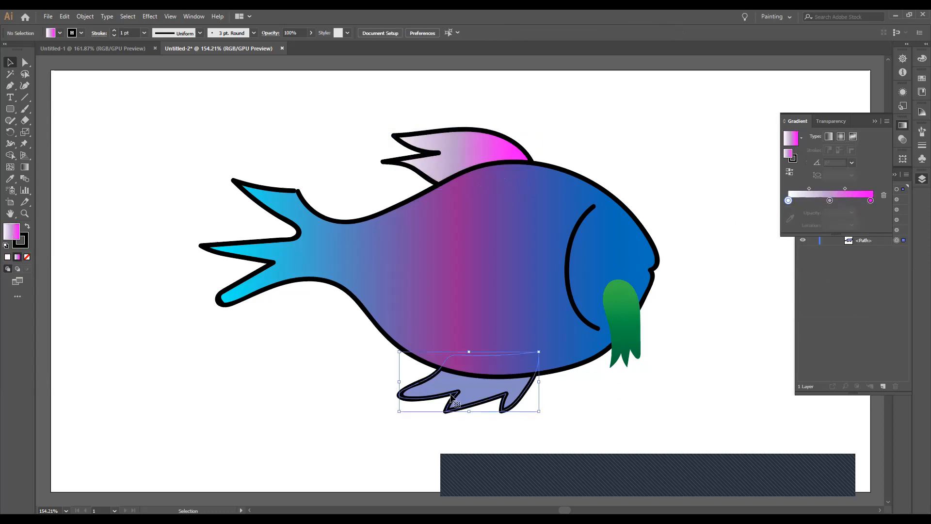
{"action": "left_click", "coordinate": [17, 257]}
{"action": "left_click", "coordinate": [233, 406]}
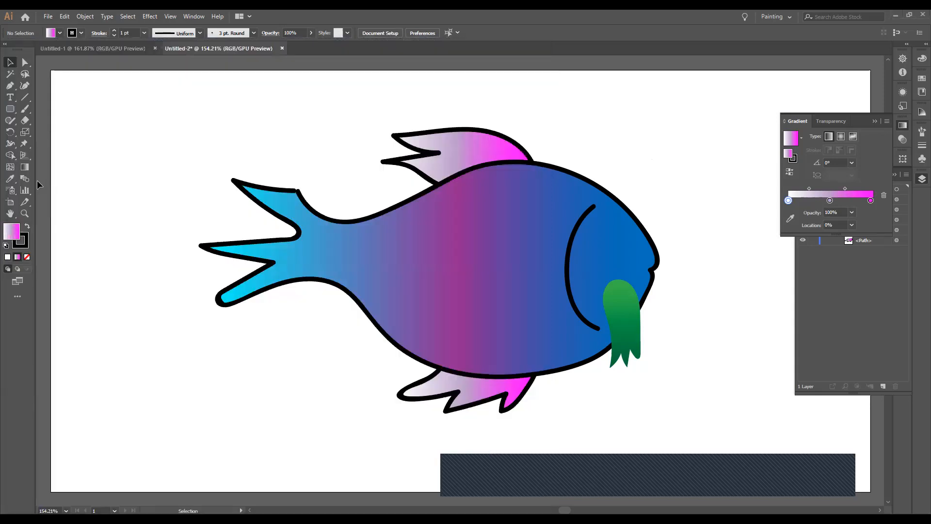
Step: Draw a circle about 4.67 mm wide on the fish's head as the eye and fill it solid white
{"action": "left_click", "coordinate": [10, 108]}
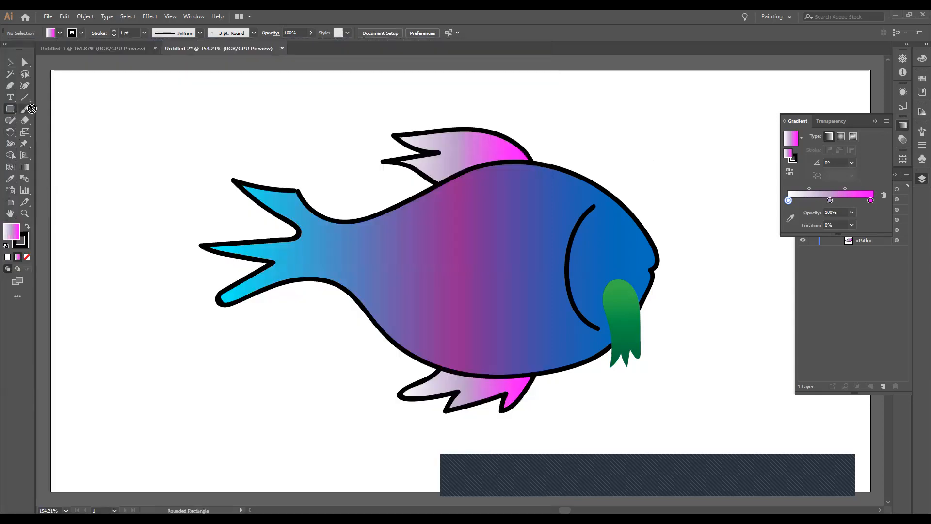
{"action": "left_click_drag", "start_coordinate": [7, 111], "coordinate": [46, 135]}
{"action": "left_click_drag", "start_coordinate": [602, 229], "coordinate": [622, 248]}
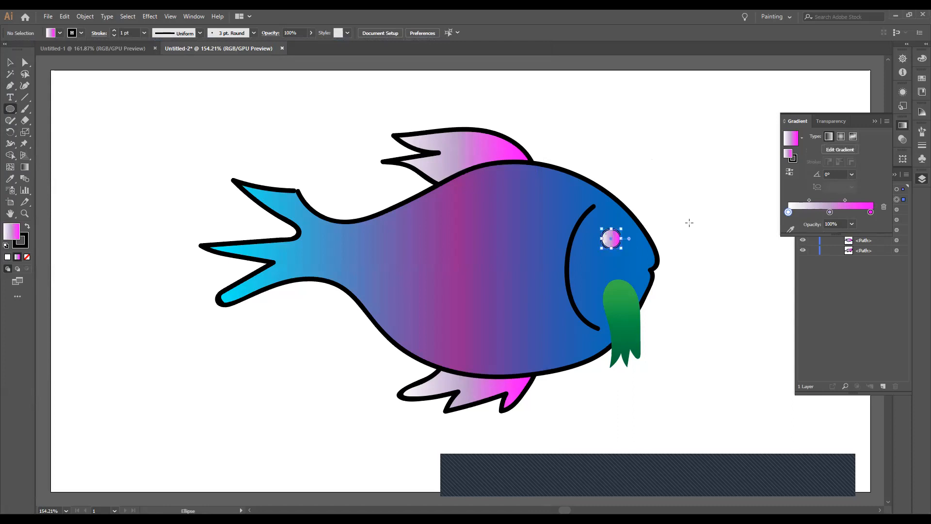
{"action": "left_click", "coordinate": [8, 259]}
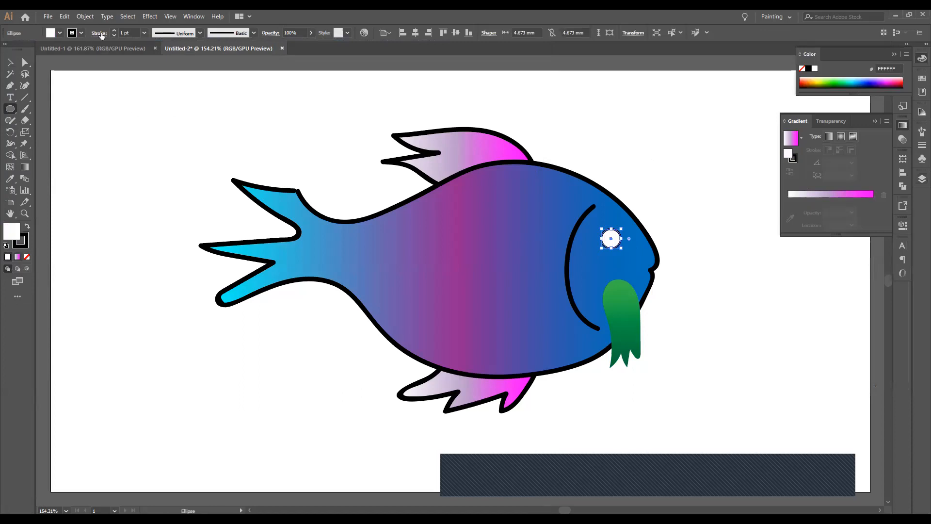
Step: Set the eye circle's black outline to 3 pt
{"action": "left_click", "coordinate": [143, 33]}
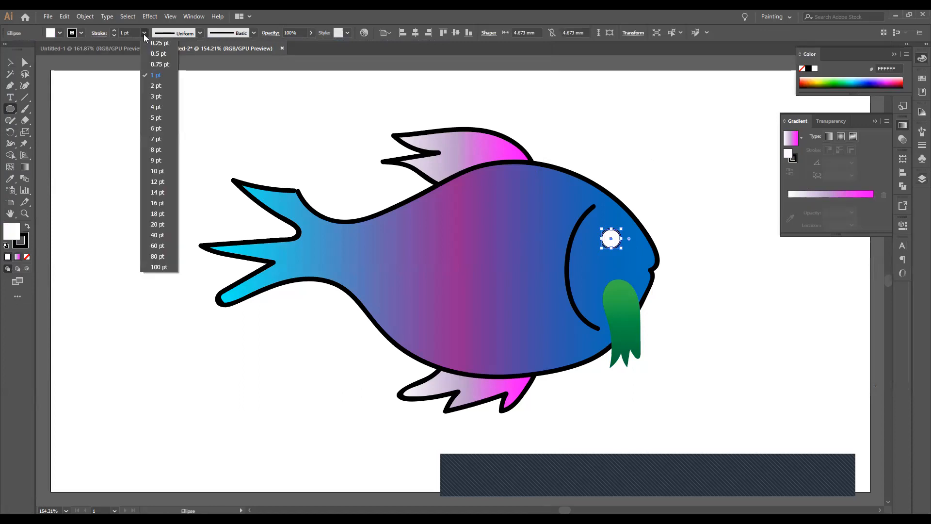
{"action": "left_click", "coordinate": [157, 121]}
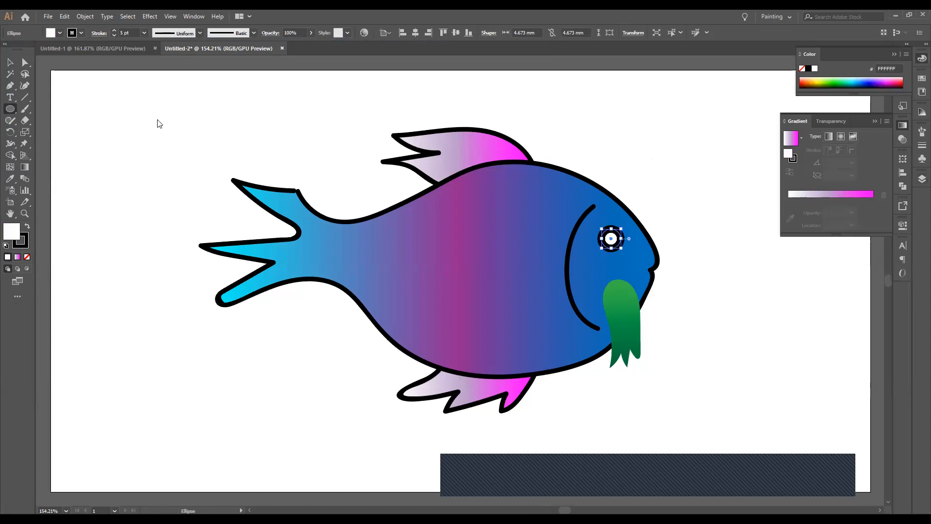
{"action": "left_click", "coordinate": [144, 33]}
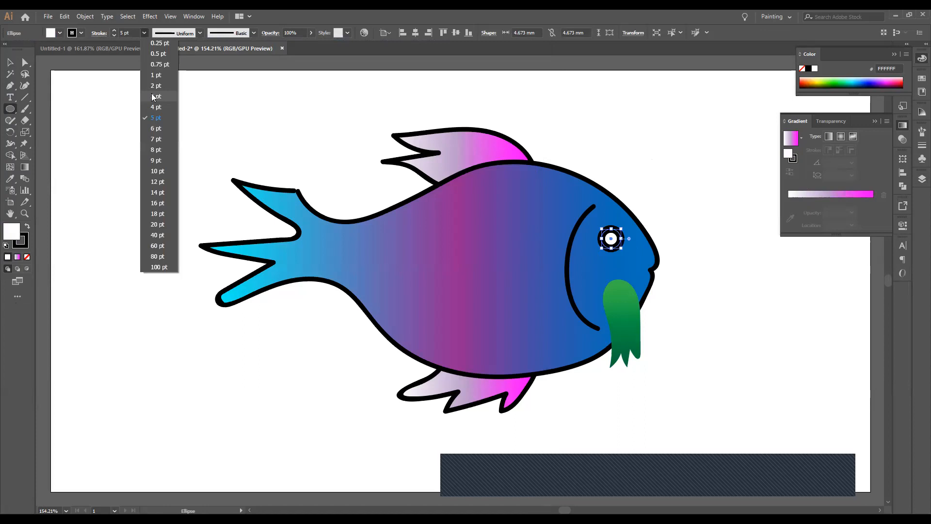
{"action": "left_click", "coordinate": [154, 97]}
{"action": "key", "text": "v"}
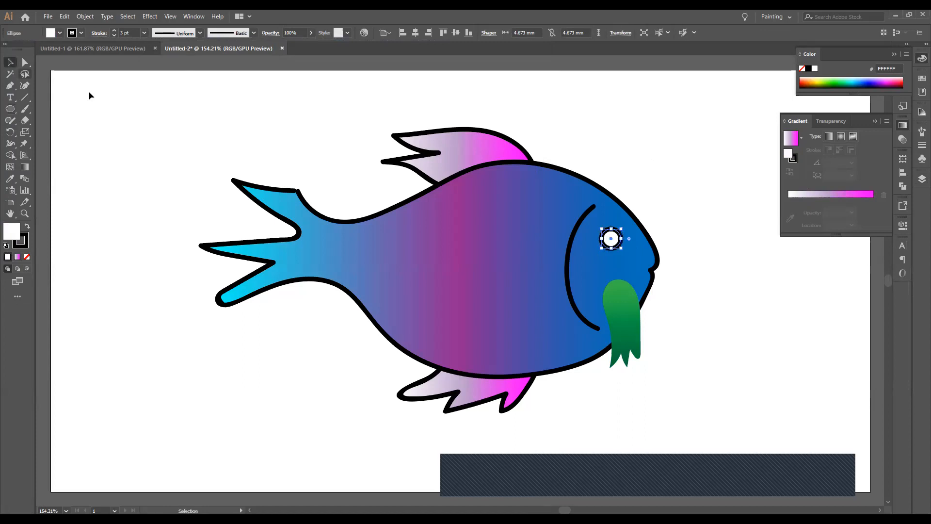
{"action": "left_click", "coordinate": [149, 115]}
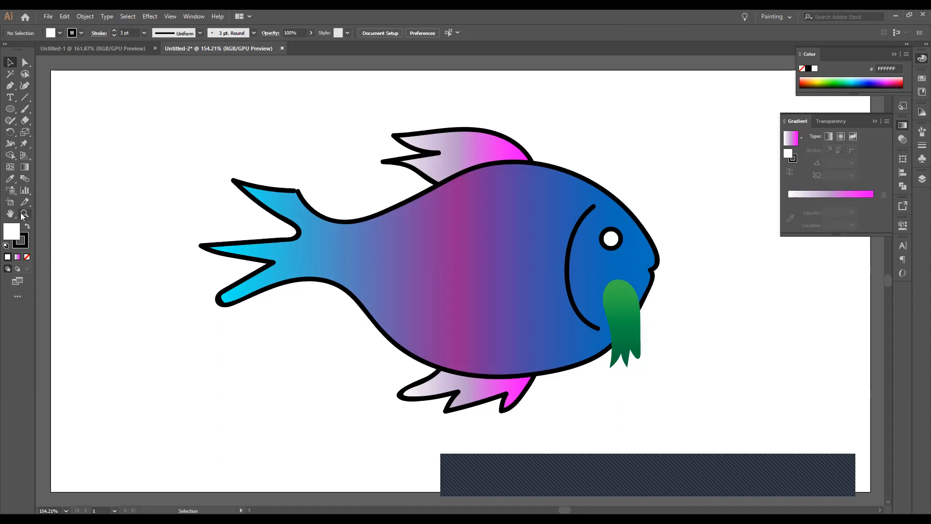
Step: Draw a circle about 3.27 mm wide on the fish's body, remove its stroke and fill it yellow
{"action": "left_click", "coordinate": [8, 109]}
{"action": "left_click_drag", "start_coordinate": [393, 241], "coordinate": [407, 256]}
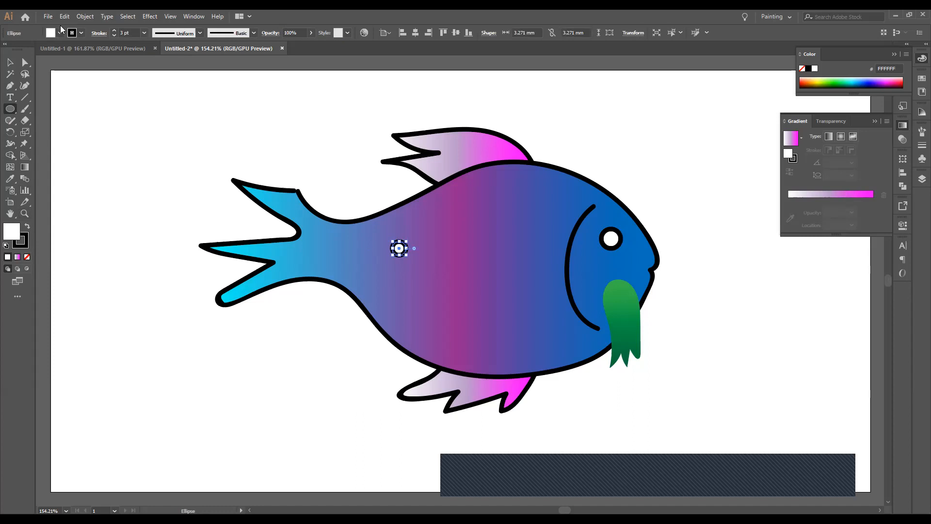
{"action": "left_click", "coordinate": [81, 33]}
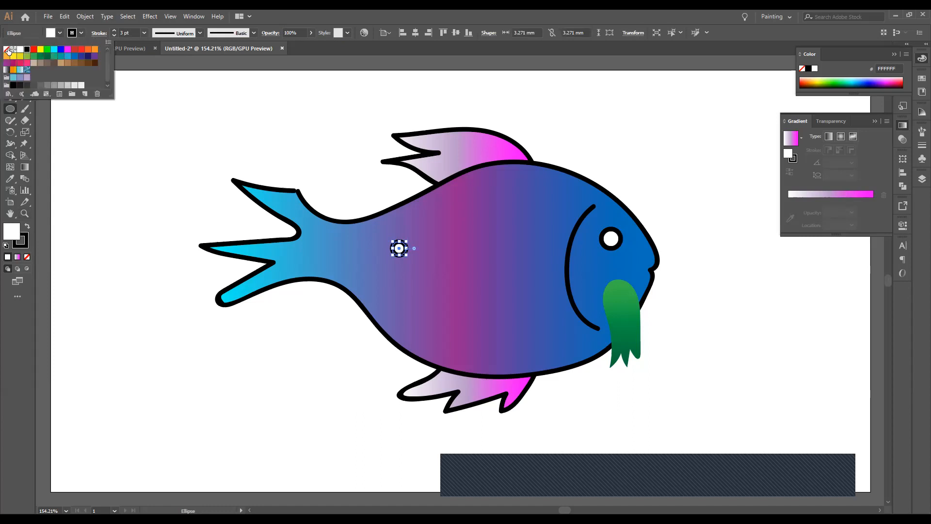
{"action": "left_click", "coordinate": [7, 49]}
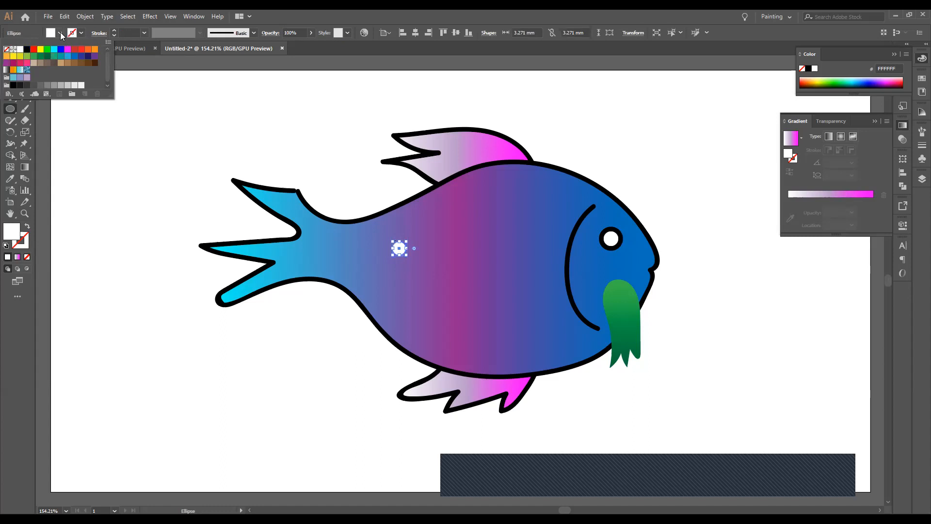
{"action": "left_click", "coordinate": [41, 49]}
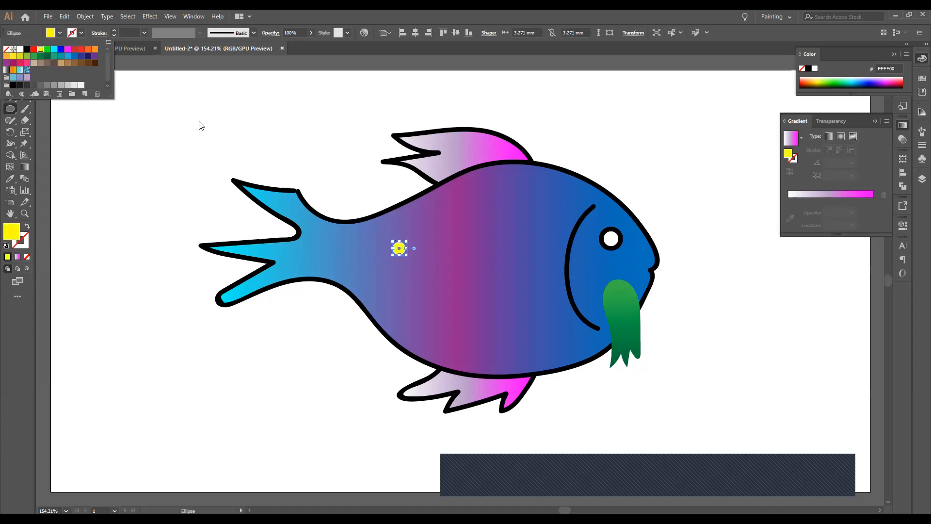
{"action": "key", "text": "Escape"}
{"action": "left_click", "coordinate": [10, 62]}
{"action": "left_click", "coordinate": [316, 154]}
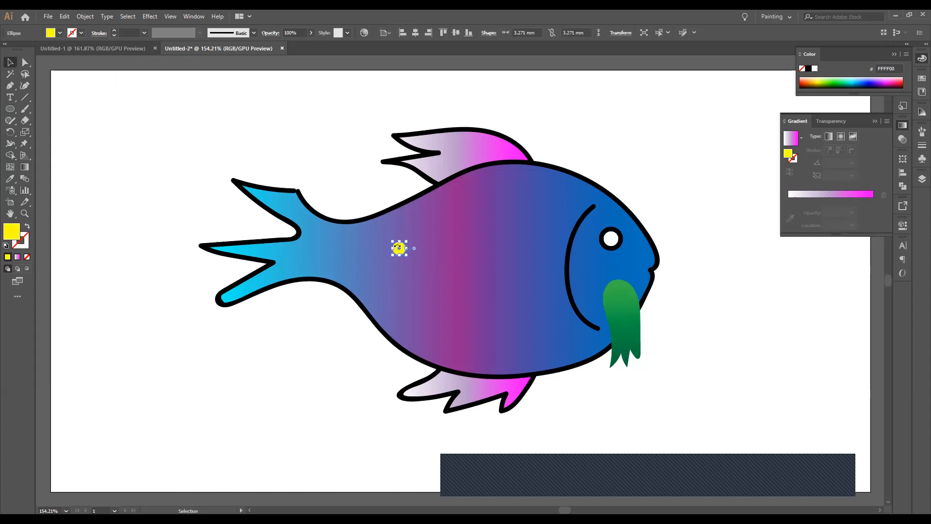
Step: Duplicate the yellow dot across the fish's body to make six scattered dots
{"action": "left_click_drag", "start_coordinate": [401, 250], "coordinate": [429, 321]}
{"action": "left_click_drag", "start_coordinate": [426, 325], "coordinate": [475, 239]}
{"action": "left_click", "coordinate": [311, 142]}
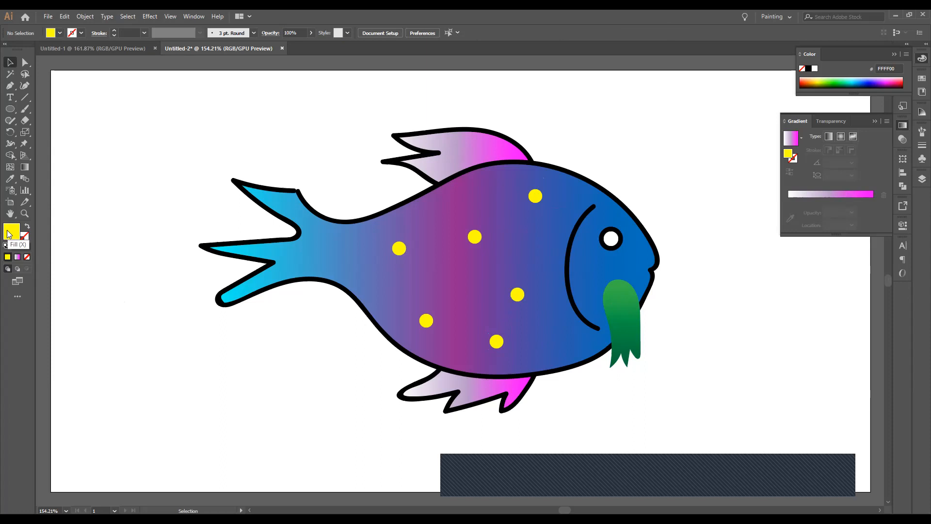
Step: Set up the Paintbrush with no fill and a dark green (#156B09) stroke colour
{"action": "left_click", "coordinate": [27, 226]}
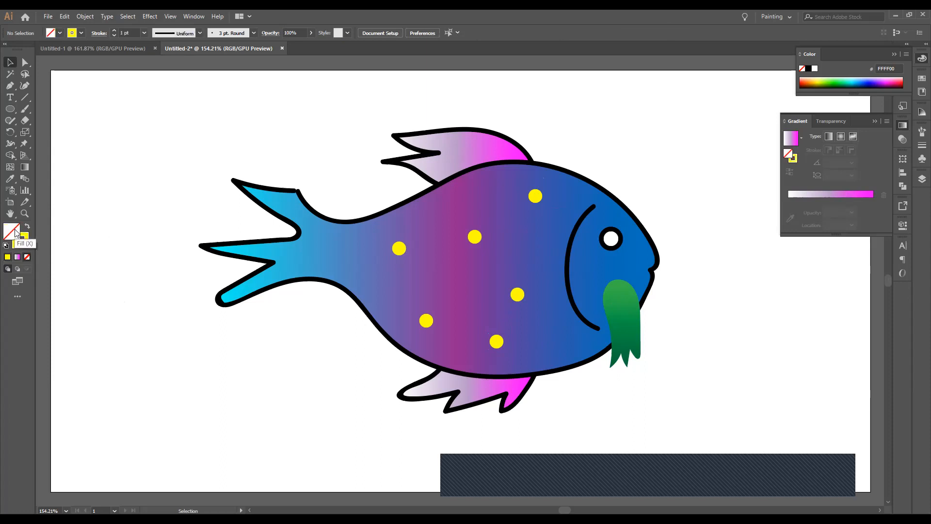
{"action": "double_click", "coordinate": [27, 237]}
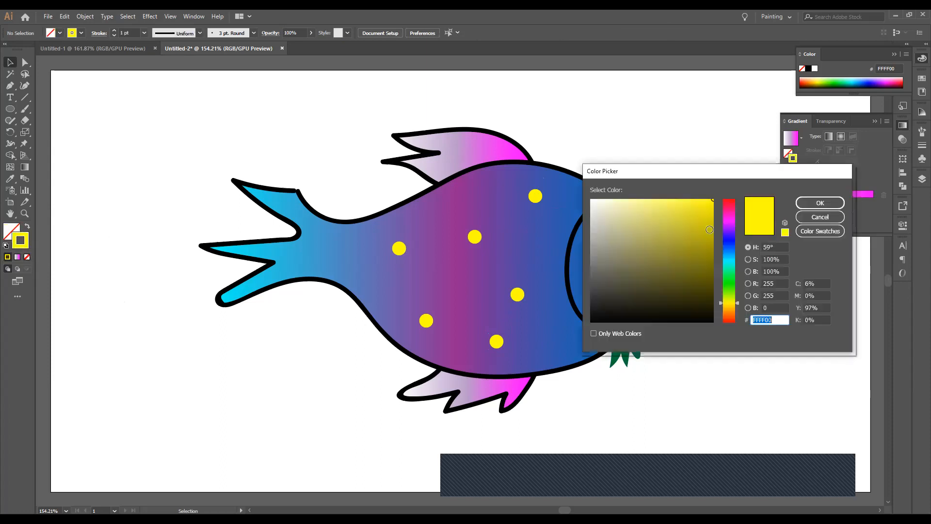
{"action": "left_click", "coordinate": [720, 284]}
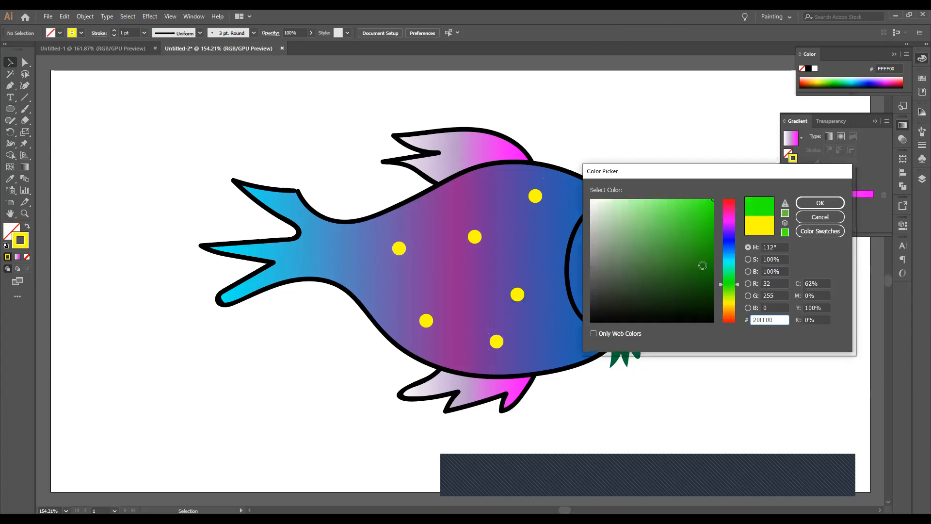
{"action": "left_click", "coordinate": [702, 266]}
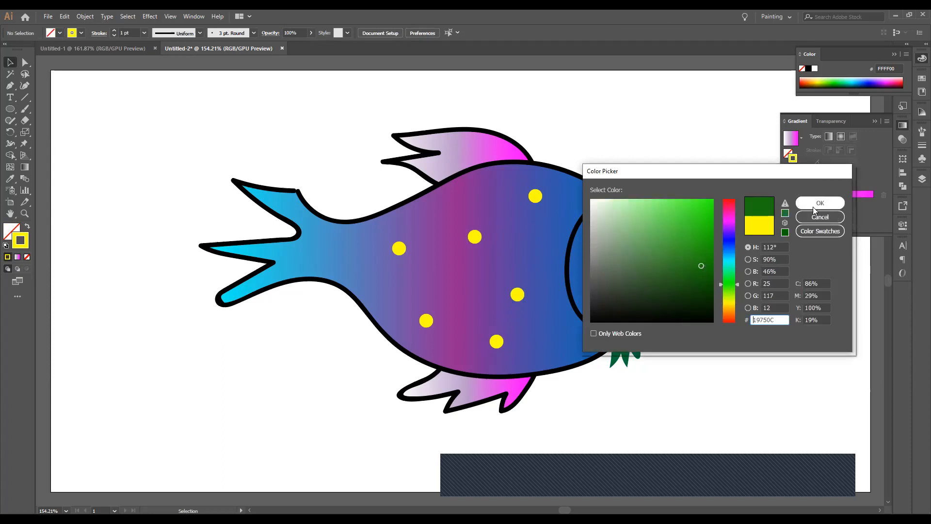
{"action": "left_click", "coordinate": [704, 270]}
{"action": "left_click", "coordinate": [819, 207]}
{"action": "left_click", "coordinate": [24, 111]}
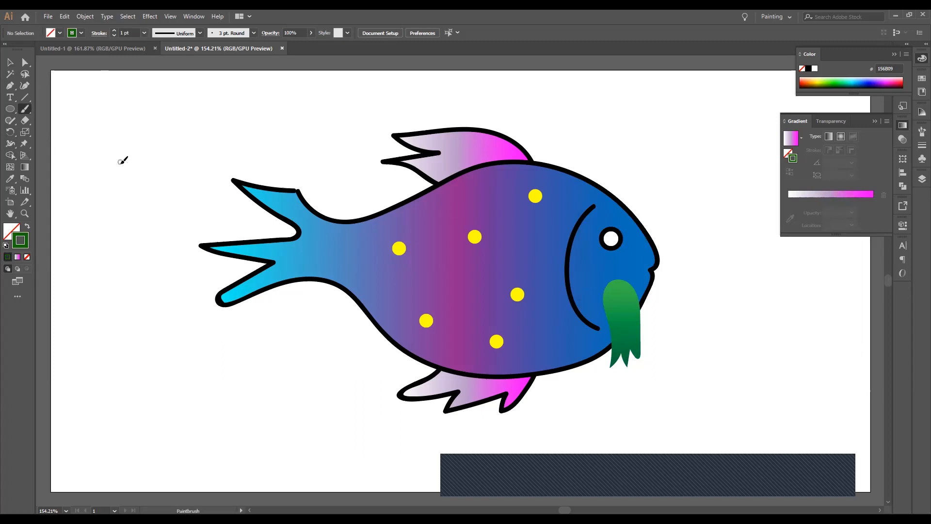
{"action": "left_click_drag", "start_coordinate": [121, 162], "coordinate": [130, 267]}
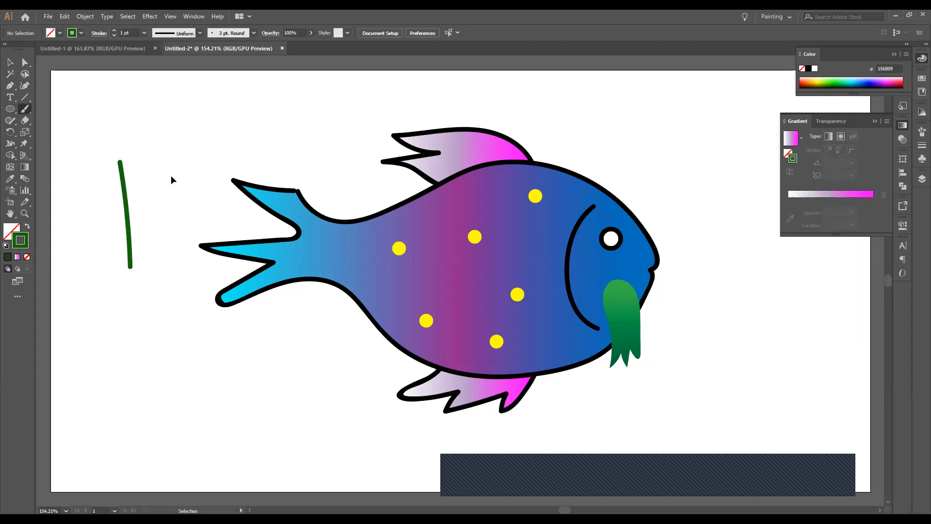
{"action": "key", "text": "ctrl+z"}
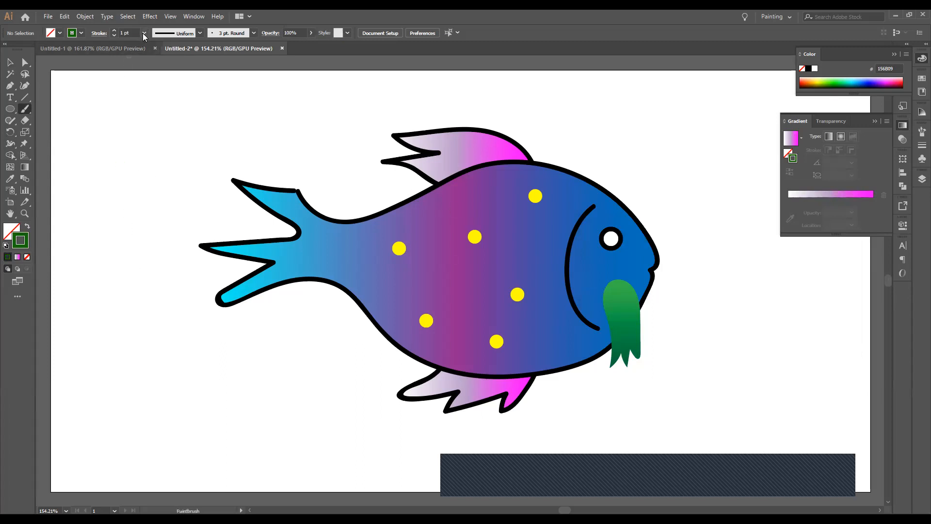
{"action": "left_click", "coordinate": [144, 33]}
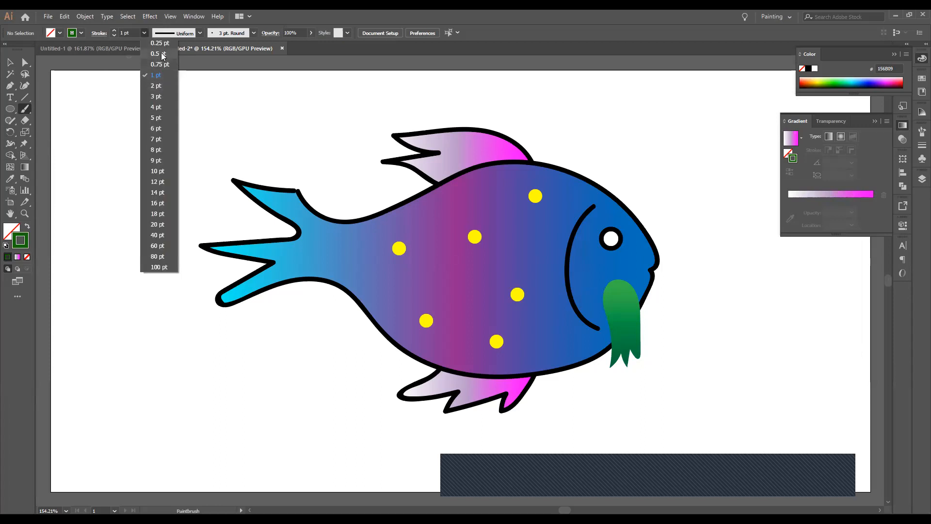
{"action": "left_click", "coordinate": [162, 55]}
{"action": "left_click_drag", "start_coordinate": [610, 290], "coordinate": [620, 340]}
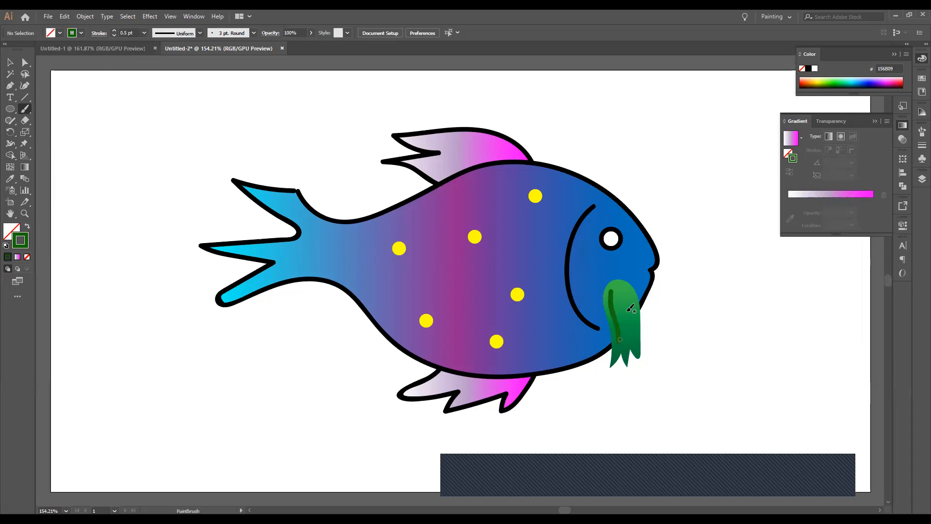
{"action": "key", "text": "ctrl+z"}
Step: Paint two short sample strokes on the blank area behind the tail, one at 1 pt and one at 0.5 pt
{"action": "left_click_drag", "start_coordinate": [119, 99], "coordinate": [125, 147]}
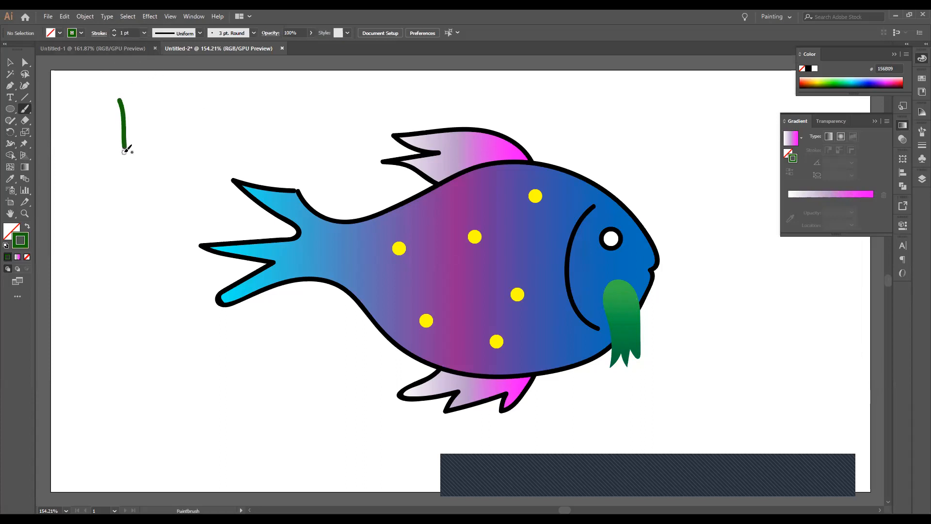
{"action": "left_click", "coordinate": [143, 33]}
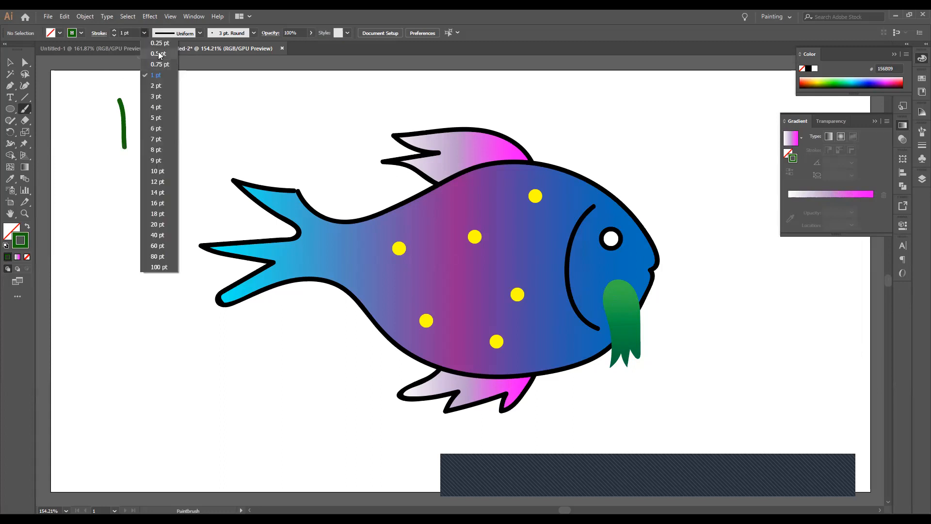
{"action": "left_click", "coordinate": [159, 54]}
{"action": "left_click_drag", "start_coordinate": [151, 101], "coordinate": [155, 157]}
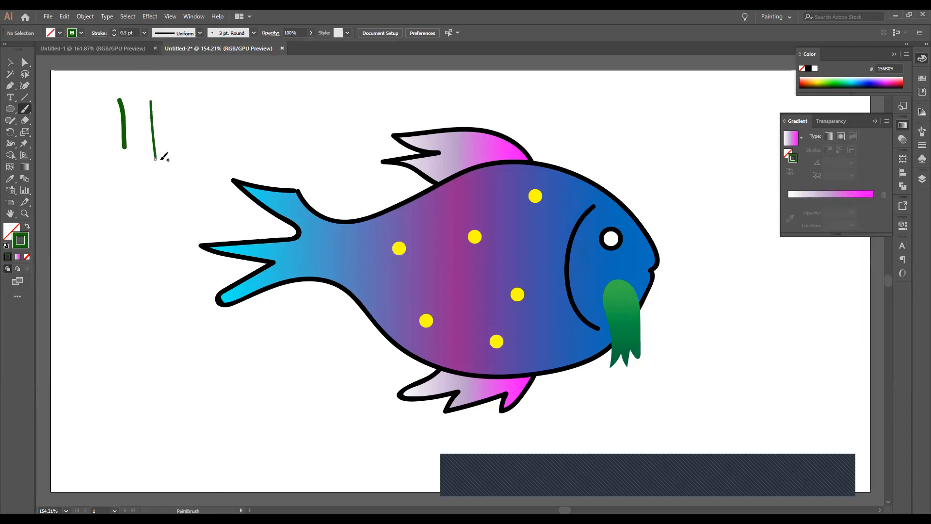
Step: Paint thin dark green detail lines along the small green fin with the 0.5 pt brush
{"action": "mouse_move", "coordinate": [613, 289]}
{"action": "left_mouse_down"}
{"action": "mouse_move", "coordinate": [620, 346]}
{"action": "mouse_move", "coordinate": [625, 313]}
{"action": "mouse_move", "coordinate": [630, 341]}
{"action": "left_mouse_up"}
{"action": "left_click_drag", "start_coordinate": [619, 289], "coordinate": [638, 332]}
{"action": "left_click", "coordinate": [628, 309]}
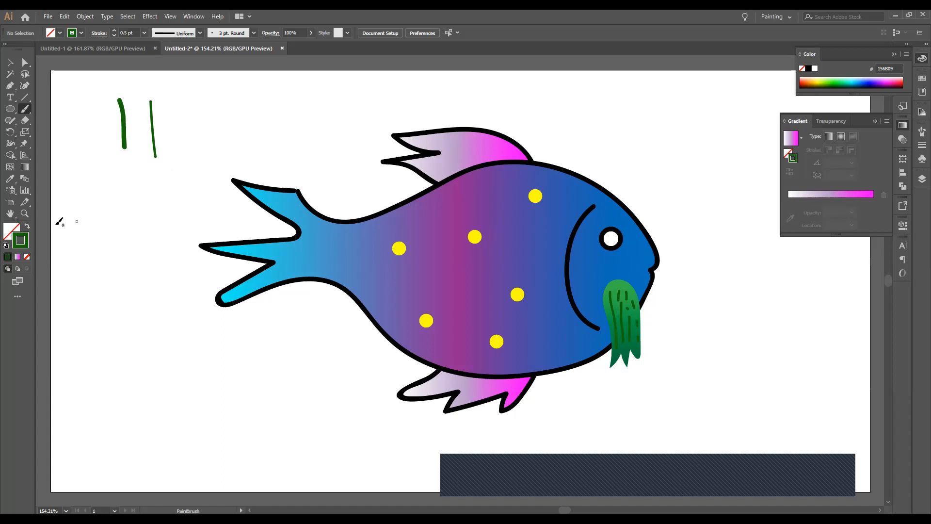
Step: Paint thin purple (#A00EA0) detail lines along the fish's top and bottom pink fins
{"action": "double_click", "coordinate": [25, 234]}
{"action": "left_click", "coordinate": [730, 221]}
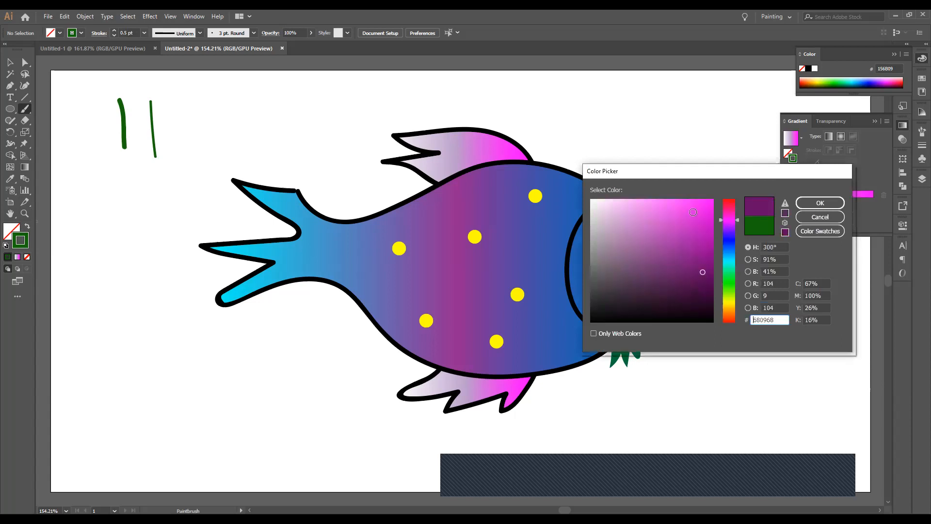
{"action": "left_click", "coordinate": [702, 245]}
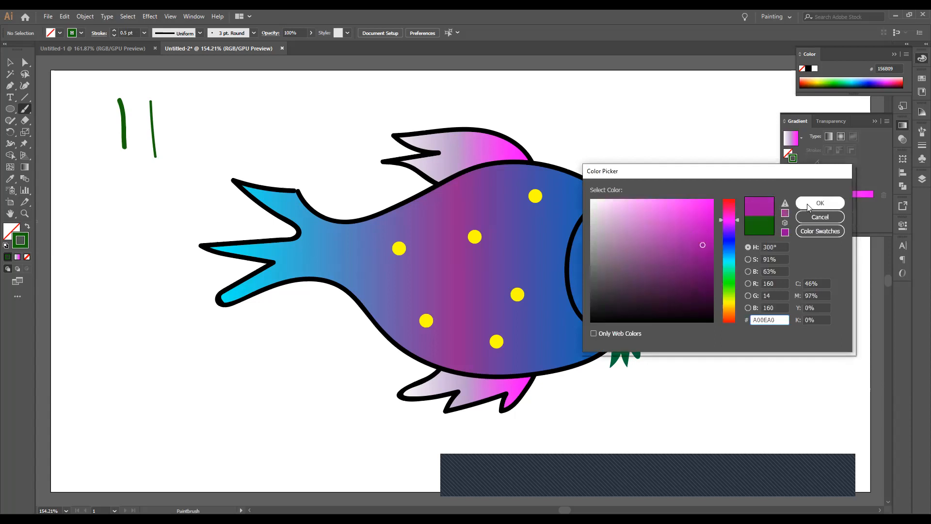
{"action": "left_click", "coordinate": [819, 202]}
{"action": "mouse_move", "coordinate": [512, 154]}
{"action": "left_mouse_down"}
{"action": "mouse_move", "coordinate": [489, 143]}
{"action": "mouse_move", "coordinate": [427, 141]}
{"action": "left_mouse_up"}
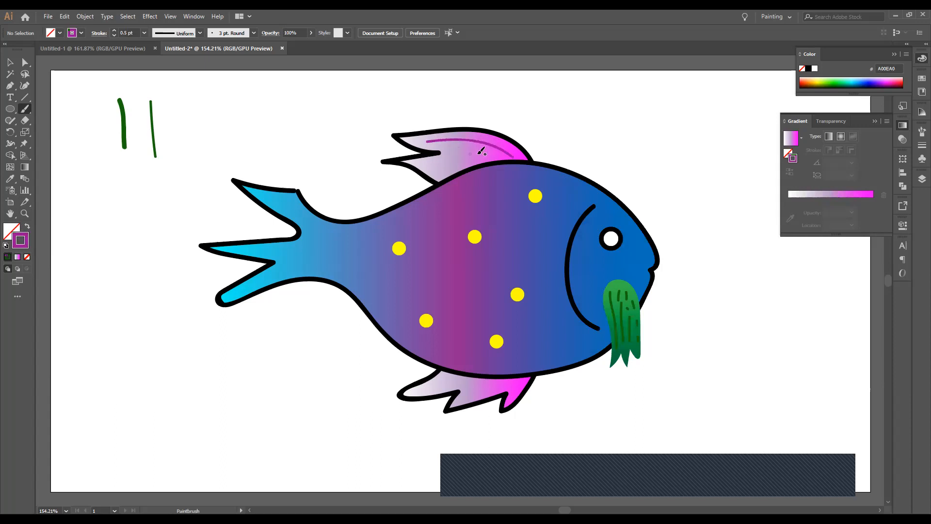
{"action": "mouse_move", "coordinate": [491, 157]}
{"action": "left_mouse_down"}
{"action": "mouse_move", "coordinate": [454, 149]}
{"action": "mouse_move", "coordinate": [446, 151]}
{"action": "mouse_move", "coordinate": [468, 163]}
{"action": "mouse_move", "coordinate": [435, 160]}
{"action": "mouse_move", "coordinate": [429, 169]}
{"action": "left_mouse_up"}
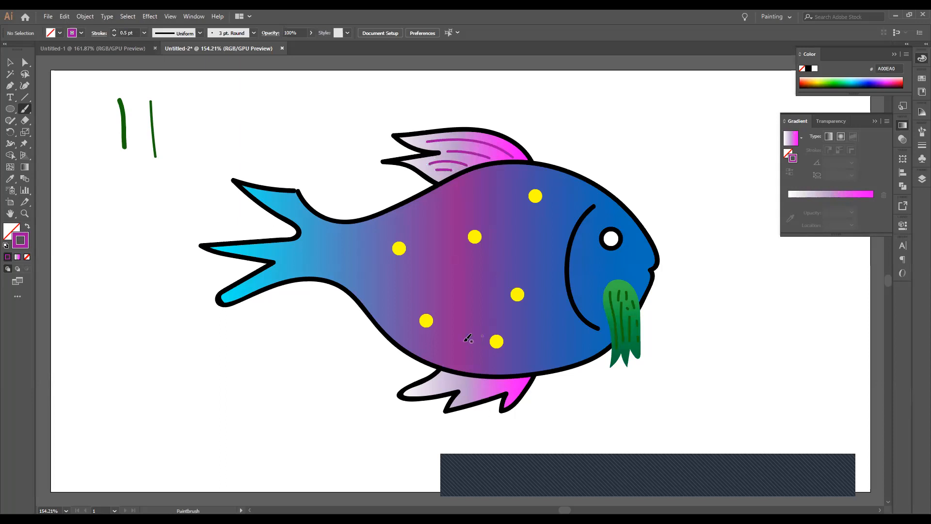
{"action": "mouse_move", "coordinate": [442, 377]}
{"action": "left_mouse_down"}
{"action": "mouse_move", "coordinate": [420, 391]}
{"action": "mouse_move", "coordinate": [493, 392]}
{"action": "left_mouse_up"}
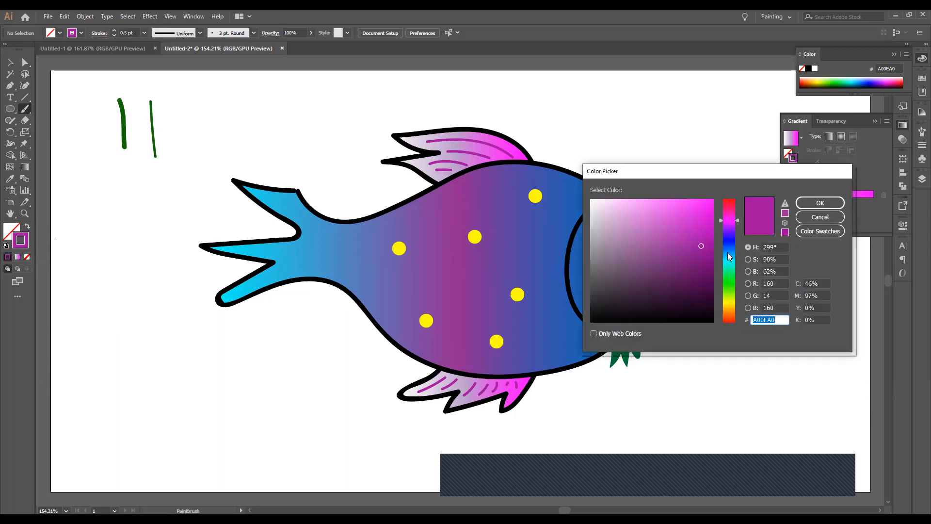
Step: Set the brush stroke to dark blue (#095A8C) and paint thin detail lines along the three points of the tail fin
{"action": "left_click", "coordinate": [727, 252]}
{"action": "left_click", "coordinate": [706, 254]}
{"action": "left_click", "coordinate": [820, 203]}
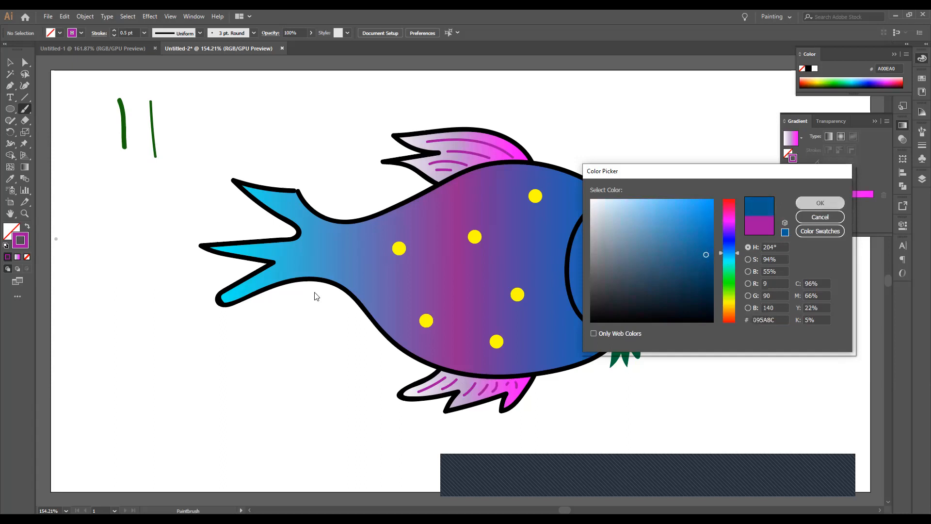
{"action": "mouse_move", "coordinate": [328, 267]}
{"action": "left_mouse_down"}
{"action": "mouse_move", "coordinate": [297, 266]}
{"action": "mouse_move", "coordinate": [233, 293]}
{"action": "left_mouse_up"}
{"action": "mouse_move", "coordinate": [329, 260]}
{"action": "left_mouse_down"}
{"action": "mouse_move", "coordinate": [280, 268]}
{"action": "mouse_move", "coordinate": [308, 254]}
{"action": "mouse_move", "coordinate": [244, 250]}
{"action": "left_mouse_up"}
{"action": "mouse_move", "coordinate": [328, 241]}
{"action": "left_mouse_down"}
{"action": "mouse_move", "coordinate": [297, 243]}
{"action": "mouse_move", "coordinate": [315, 235]}
{"action": "mouse_move", "coordinate": [313, 225]}
{"action": "mouse_move", "coordinate": [276, 203]}
{"action": "mouse_move", "coordinate": [297, 211]}
{"action": "mouse_move", "coordinate": [296, 195]}
{"action": "mouse_move", "coordinate": [321, 222]}
{"action": "left_mouse_up"}
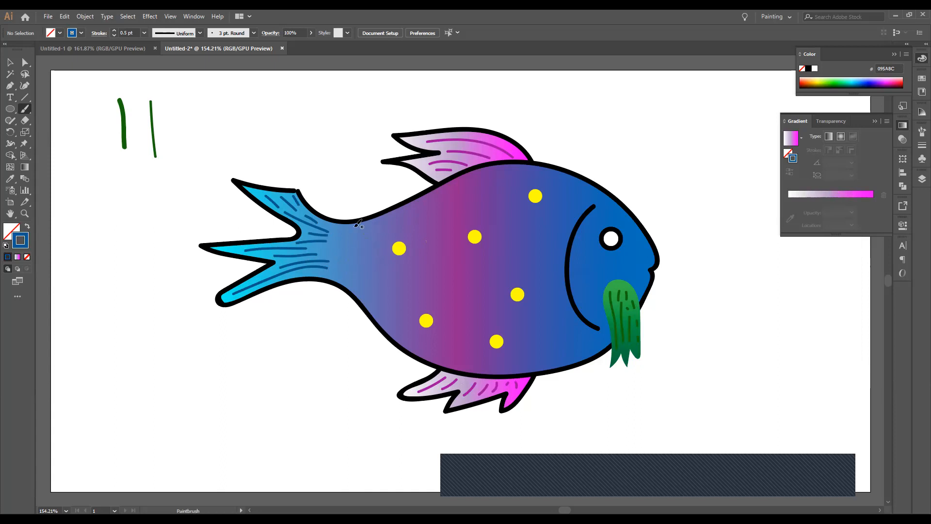
Step: Reduce the brush opacity to 47% and paint rows of curved scale strokes across the fish's body
{"action": "left_click", "coordinate": [311, 33]}
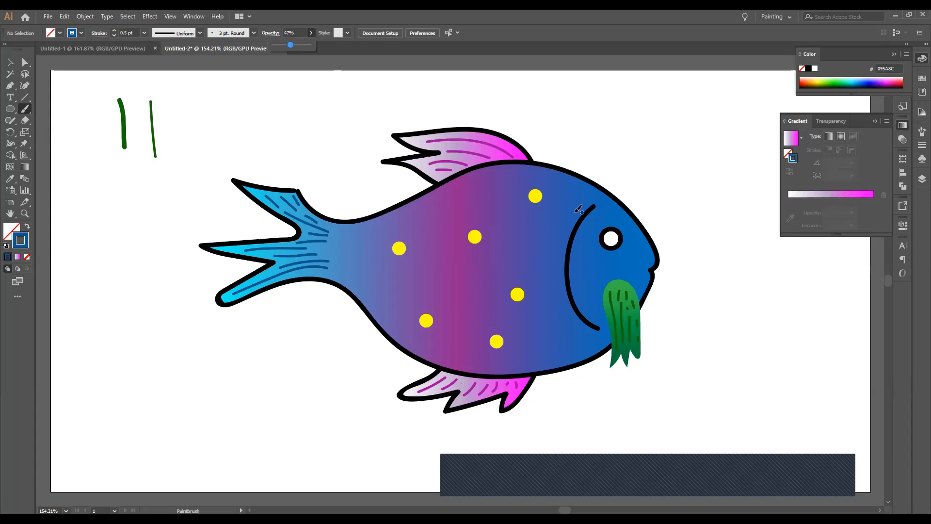
{"action": "mouse_move", "coordinate": [512, 180]}
{"action": "left_mouse_down"}
{"action": "mouse_move", "coordinate": [518, 229]}
{"action": "mouse_move", "coordinate": [502, 305]}
{"action": "mouse_move", "coordinate": [521, 336]}
{"action": "left_mouse_up"}
{"action": "mouse_move", "coordinate": [447, 194]}
{"action": "left_mouse_down"}
{"action": "mouse_move", "coordinate": [458, 248]}
{"action": "mouse_move", "coordinate": [451, 282]}
{"action": "mouse_move", "coordinate": [466, 298]}
{"action": "mouse_move", "coordinate": [467, 344]}
{"action": "left_mouse_up"}
{"action": "mouse_move", "coordinate": [411, 211]}
{"action": "left_mouse_down"}
{"action": "mouse_move", "coordinate": [413, 281]}
{"action": "mouse_move", "coordinate": [422, 293]}
{"action": "mouse_move", "coordinate": [409, 322]}
{"action": "left_mouse_up"}
{"action": "mouse_move", "coordinate": [369, 231]}
{"action": "left_mouse_down"}
{"action": "mouse_move", "coordinate": [380, 261]}
{"action": "mouse_move", "coordinate": [378, 291]}
{"action": "left_mouse_up"}
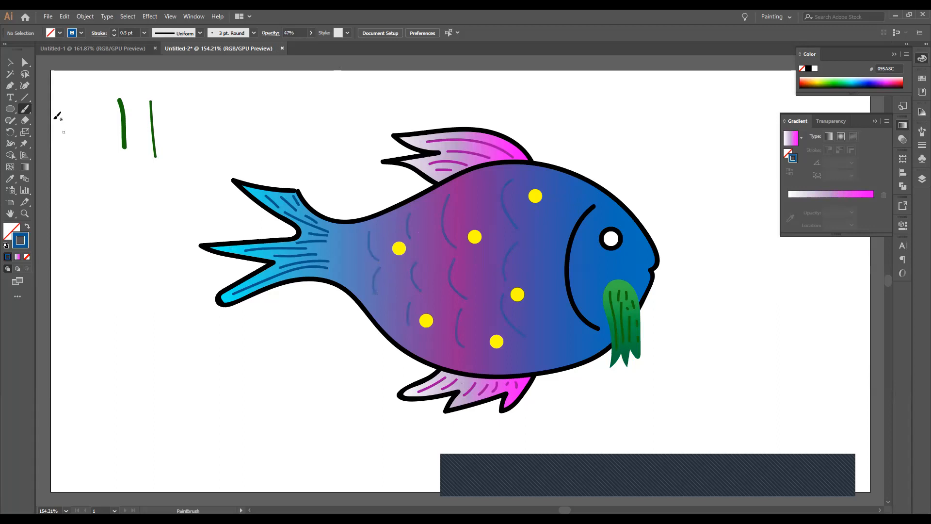
Step: Delete the two green sample strokes on the blank area above the tail
{"action": "left_click", "coordinate": [10, 62]}
{"action": "mouse_move", "coordinate": [89, 83]}
{"action": "left_mouse_down"}
{"action": "mouse_move", "coordinate": [182, 106]}
{"action": "mouse_move", "coordinate": [180, 173]}
{"action": "left_mouse_up"}
{"action": "key", "text": "Delete"}
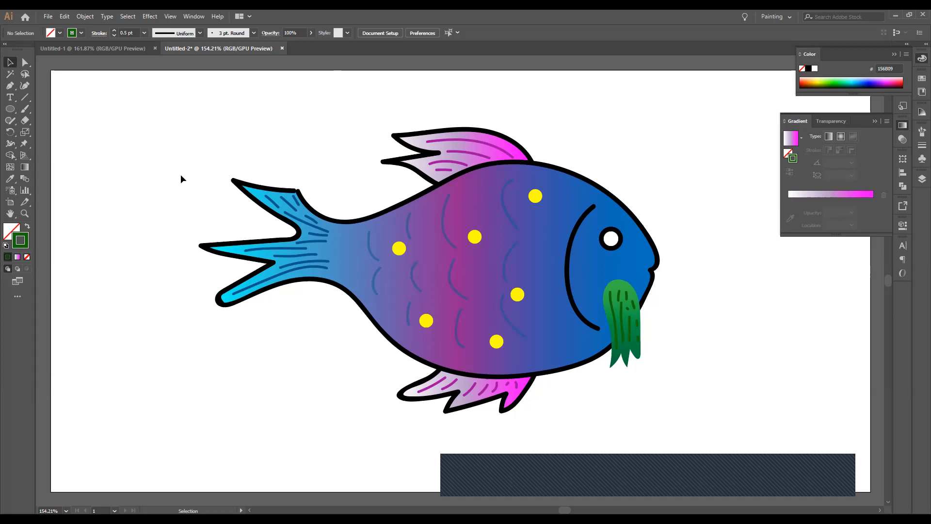
Step: Move the whole fish toward the artboard's upper left and place a much smaller duplicate of it at the lower right
{"action": "left_click_drag", "start_coordinate": [128, 102], "coordinate": [695, 443]}
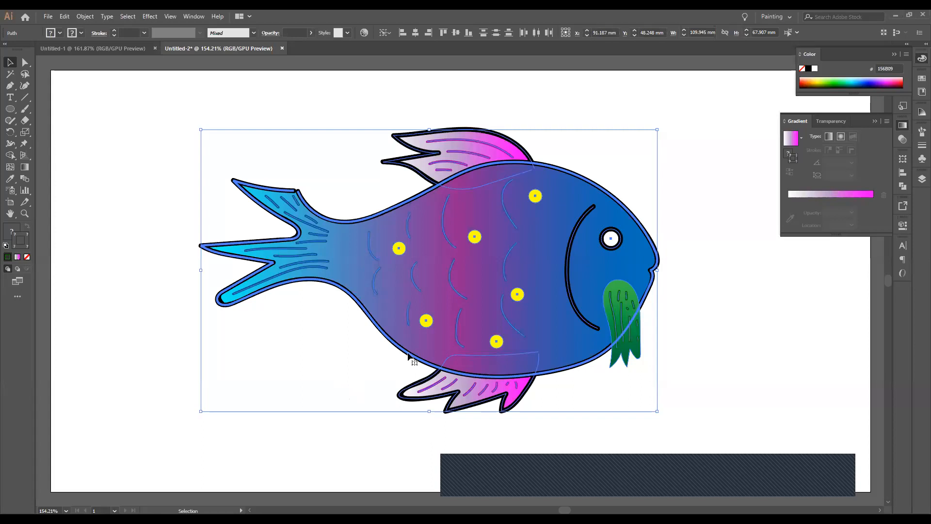
{"action": "left_click_drag", "start_coordinate": [403, 353], "coordinate": [610, 420]}
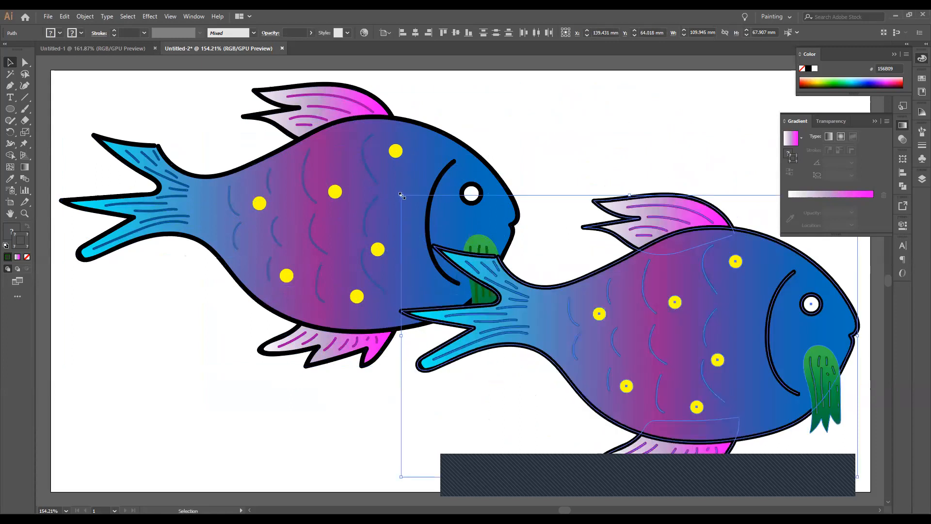
{"action": "left_click_drag", "start_coordinate": [402, 196], "coordinate": [646, 345]}
{"action": "left_click_drag", "start_coordinate": [717, 406], "coordinate": [588, 342]}
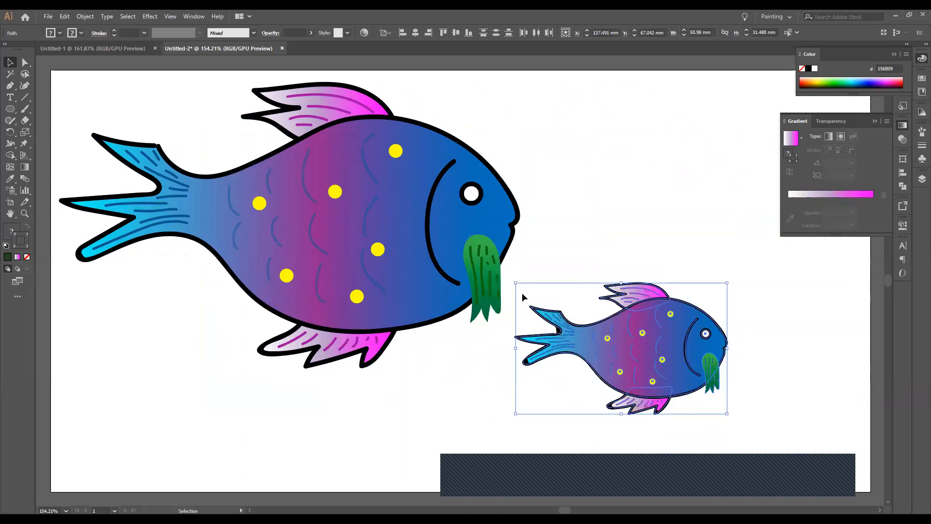
{"action": "left_click_drag", "start_coordinate": [518, 284], "coordinate": [574, 318]}
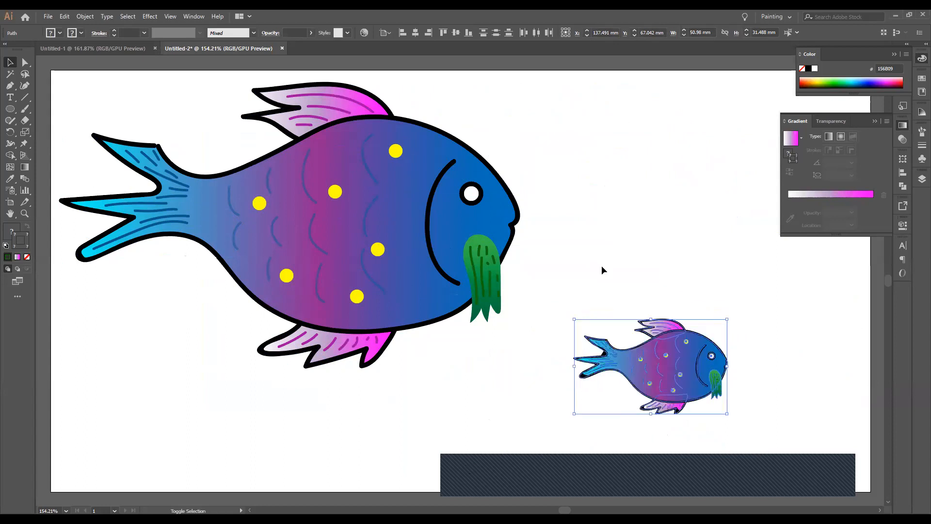
{"action": "left_click", "coordinate": [620, 232]}
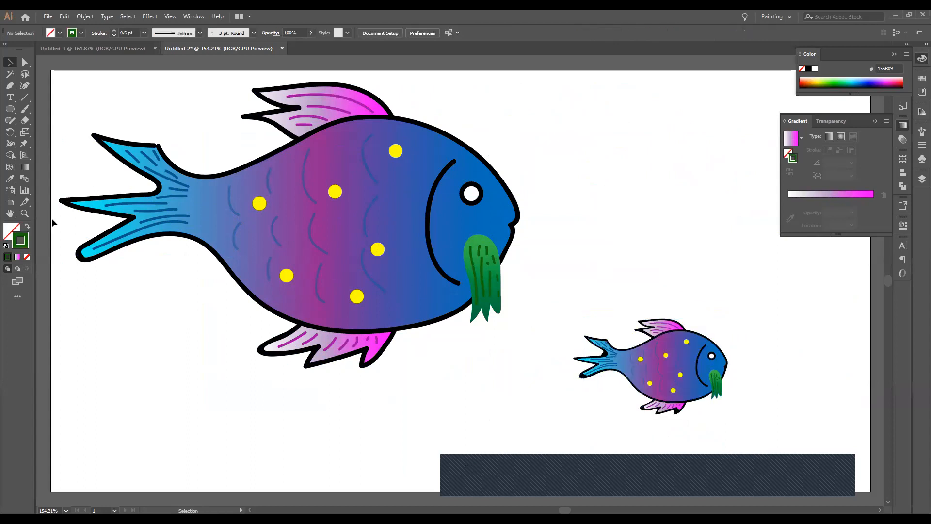
Step: Examine the outlines and details of the scaled-down fish up close and compare them with the large original
{"action": "left_click", "coordinate": [25, 214]}
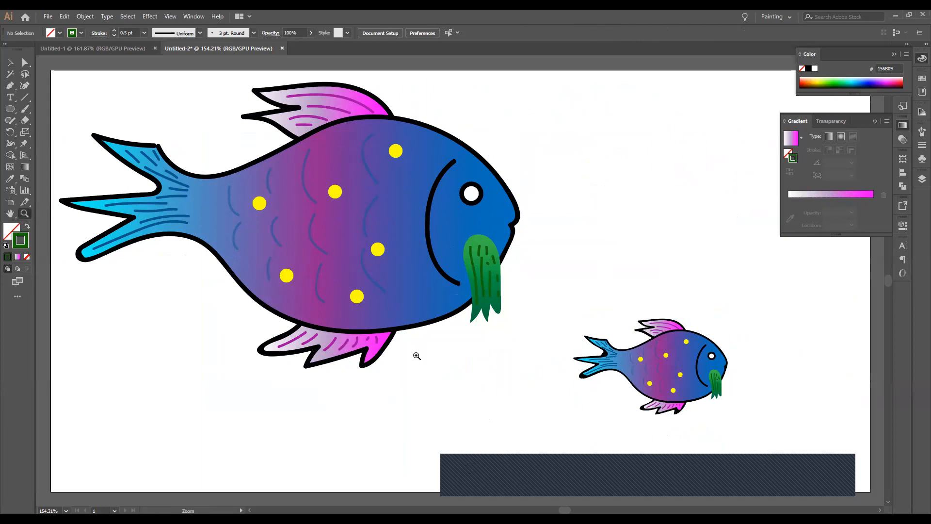
{"action": "left_click", "coordinate": [614, 372]}
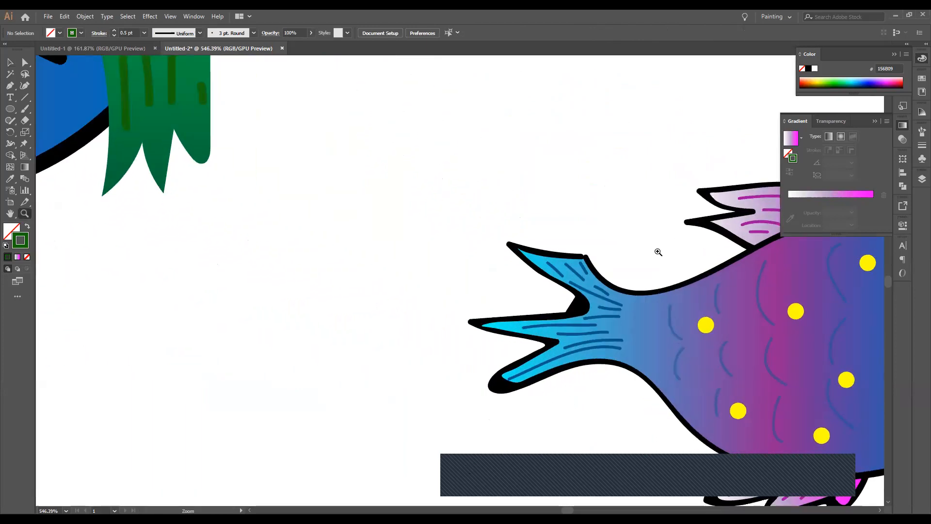
{"action": "left_click_drag", "start_coordinate": [560, 361], "coordinate": [775, 81]}
{"action": "left_click_drag", "start_coordinate": [534, 334], "coordinate": [732, 170]}
{"action": "left_click_drag", "start_coordinate": [455, 374], "coordinate": [166, 426]}
{"action": "left_click_drag", "start_coordinate": [539, 256], "coordinate": [270, 353]}
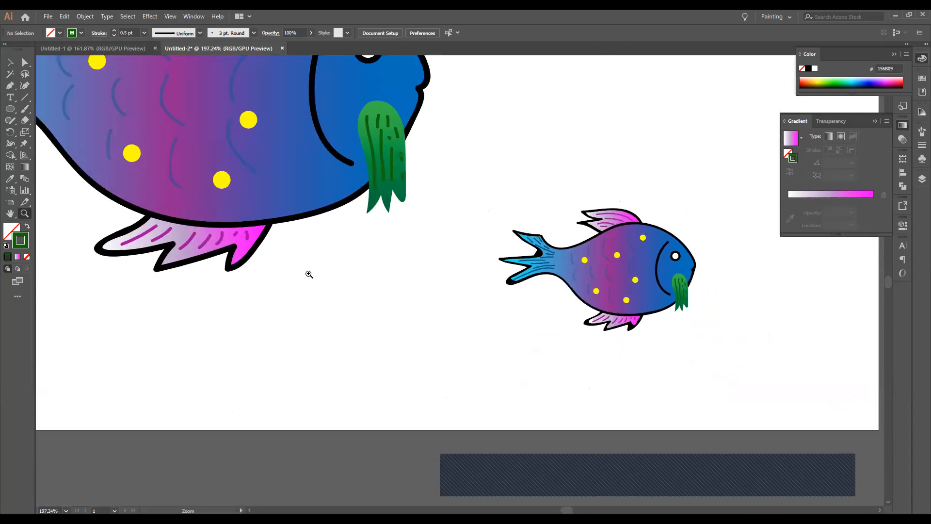
{"action": "left_click_drag", "start_coordinate": [151, 167], "coordinate": [245, 274]}
{"action": "left_click_drag", "start_coordinate": [420, 368], "coordinate": [337, 426]}
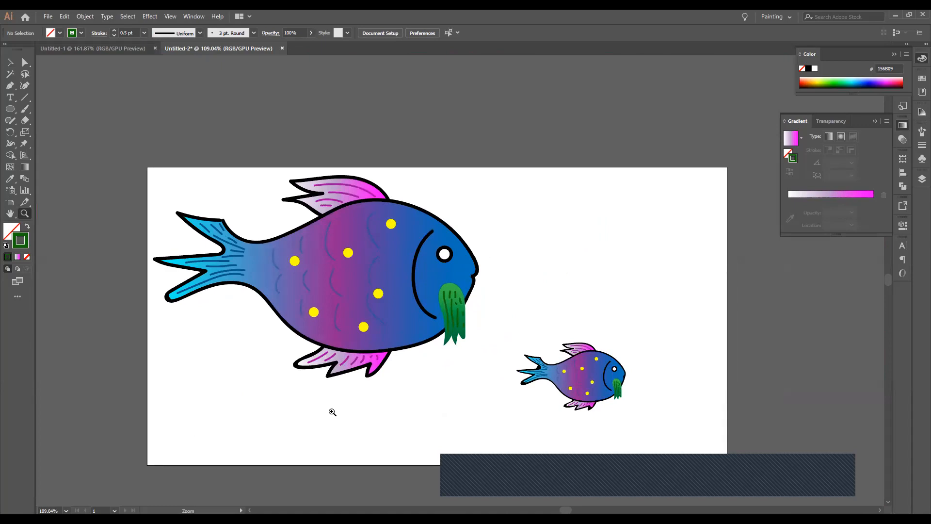
Step: Duplicate the small fish twice to make a scattered group of three in front of the large fish
{"action": "left_click", "coordinate": [10, 62]}
{"action": "left_click_drag", "start_coordinate": [510, 328], "coordinate": [660, 434]}
{"action": "left_click_drag", "start_coordinate": [600, 384], "coordinate": [544, 220]}
{"action": "left_click", "coordinate": [772, 325]}
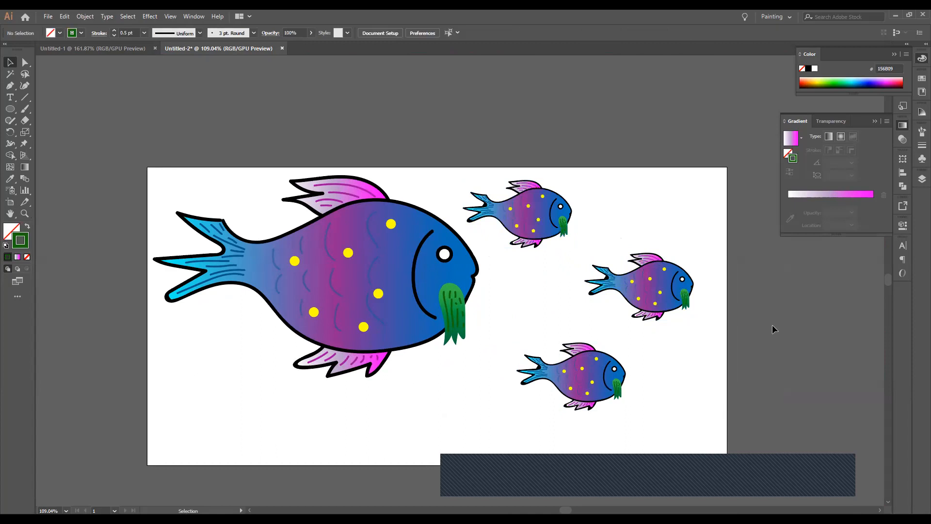
Step: Activate the Paintbrush and look through its variable width profiles
{"action": "left_click", "coordinate": [25, 111]}
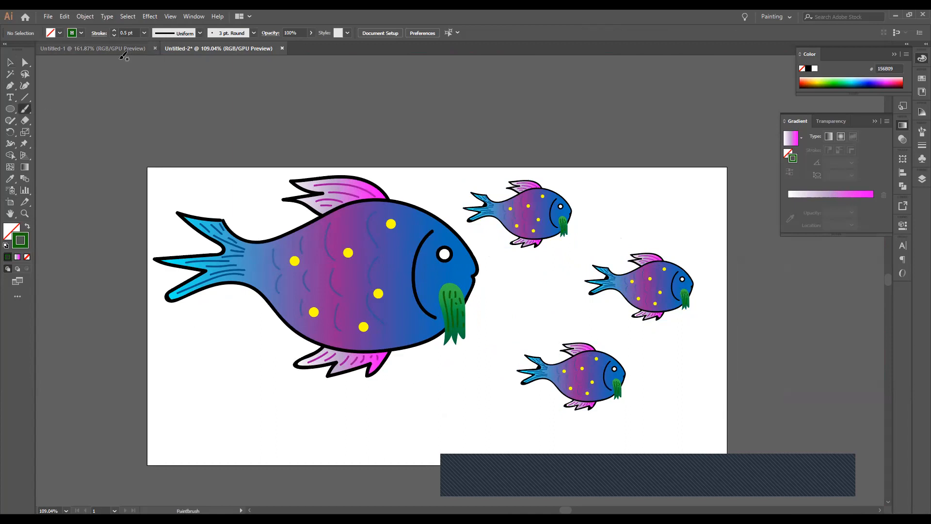
{"action": "left_click", "coordinate": [200, 34]}
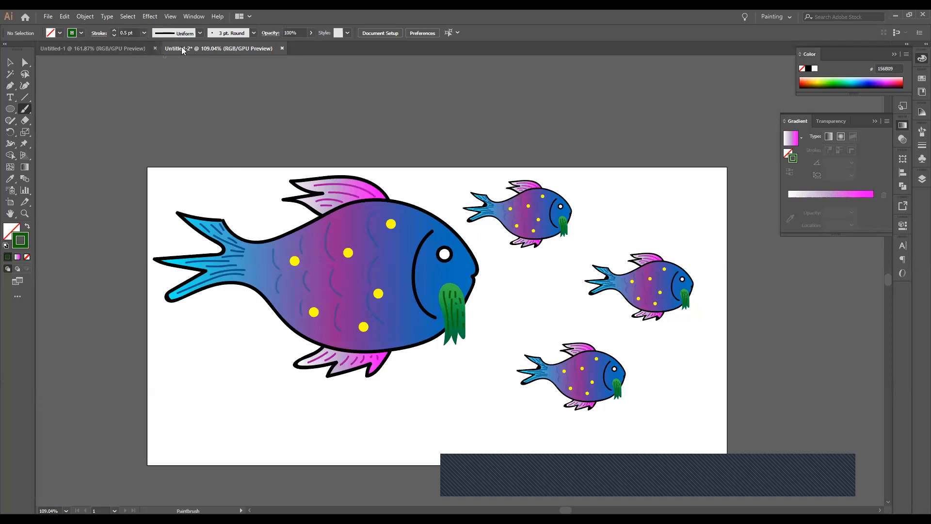
{"action": "left_click", "coordinate": [177, 33]}
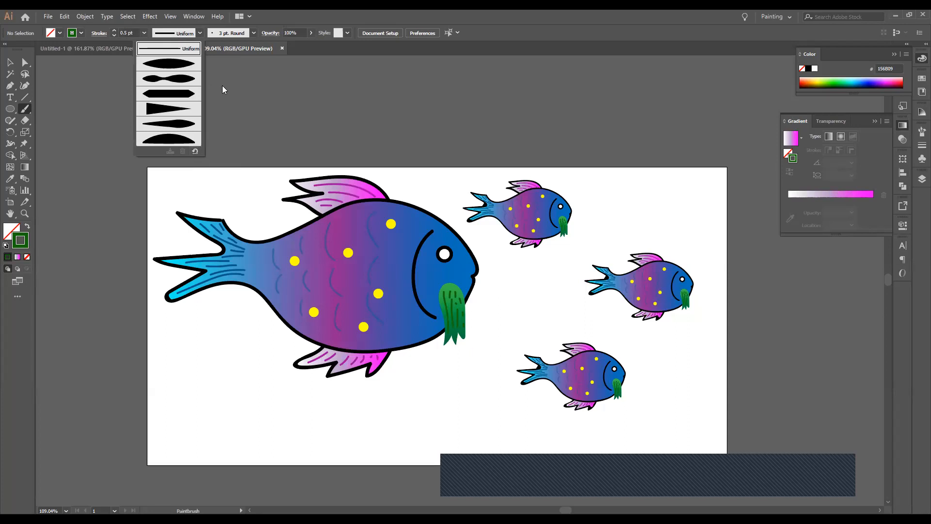
{"action": "left_click", "coordinate": [26, 113]}
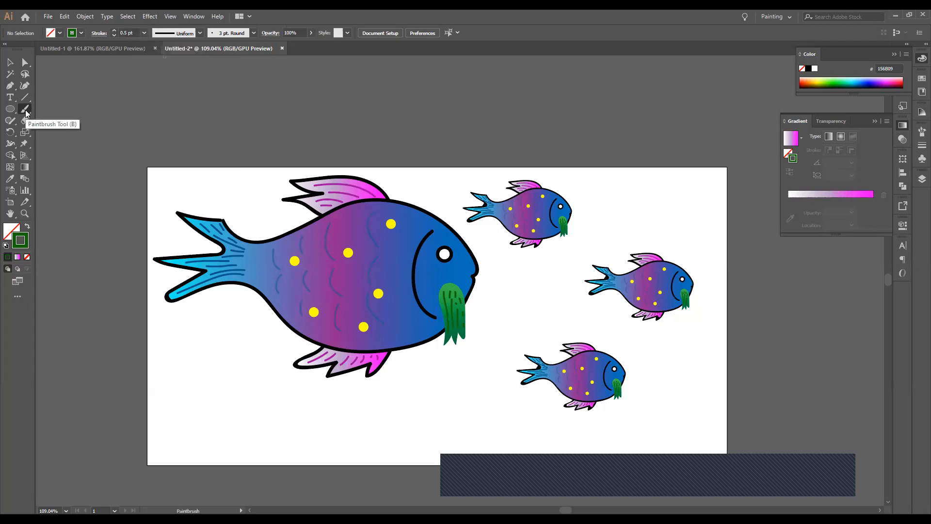
{"action": "left_click", "coordinate": [26, 111]}
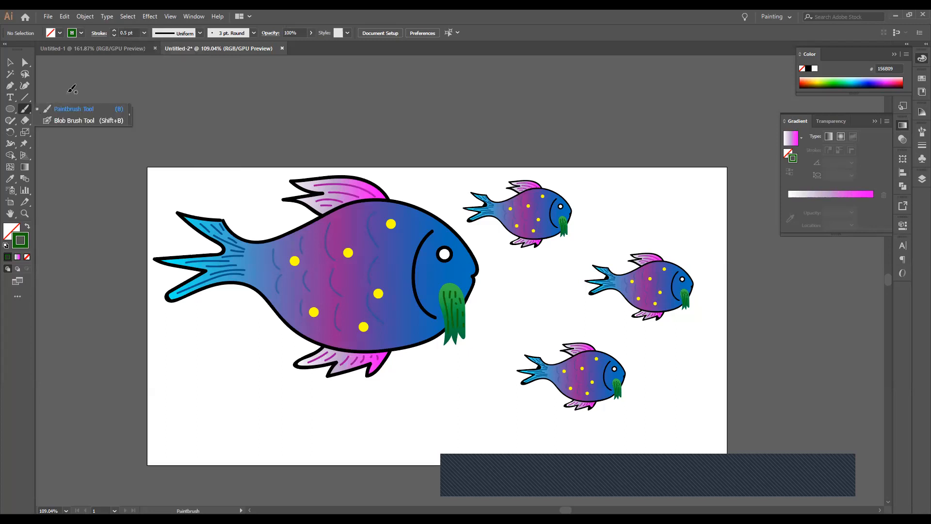
{"action": "left_click", "coordinate": [200, 33]}
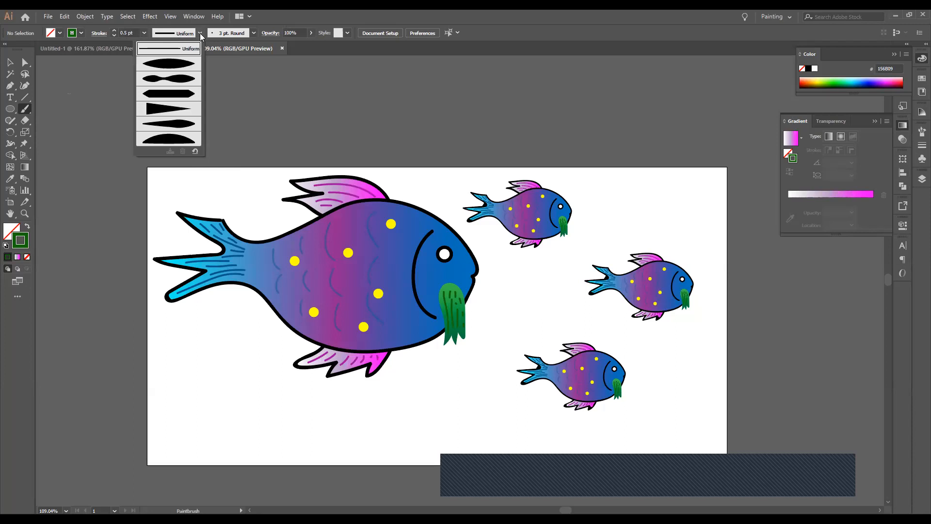
{"action": "left_click", "coordinate": [107, 20]}
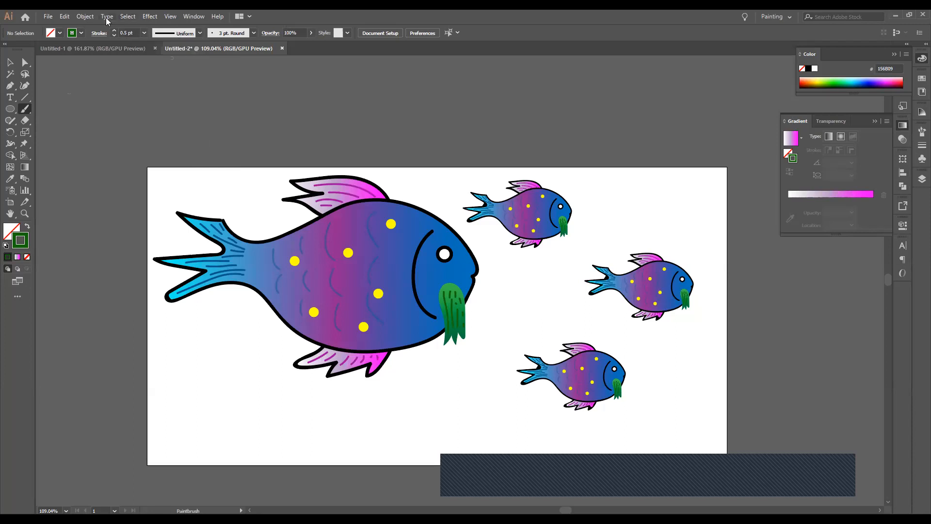
Step: Choose the rough charcoal-textured art brush at 1 pt and paint four wavy dark green seaweed strands rising from the artboard's lower edge
{"action": "left_click", "coordinate": [194, 16]}
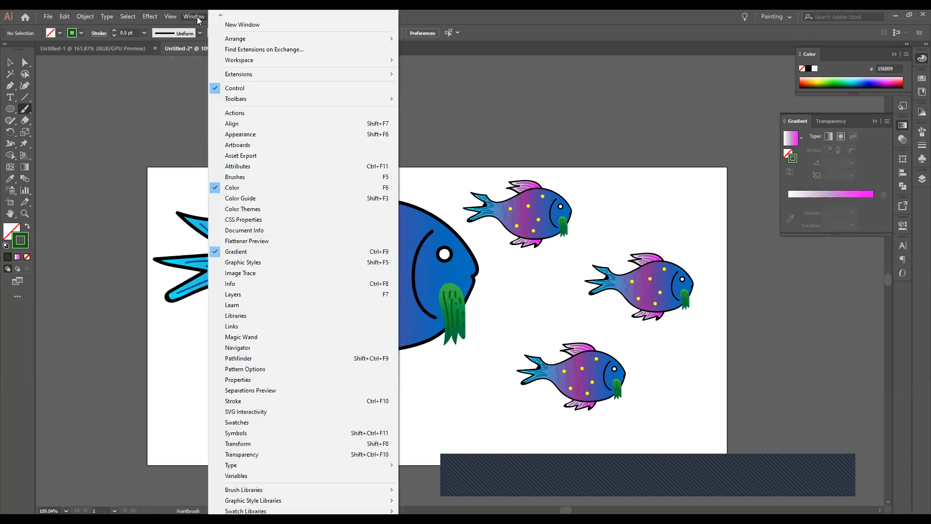
{"action": "left_click", "coordinate": [231, 178]}
{"action": "left_click", "coordinate": [826, 177]}
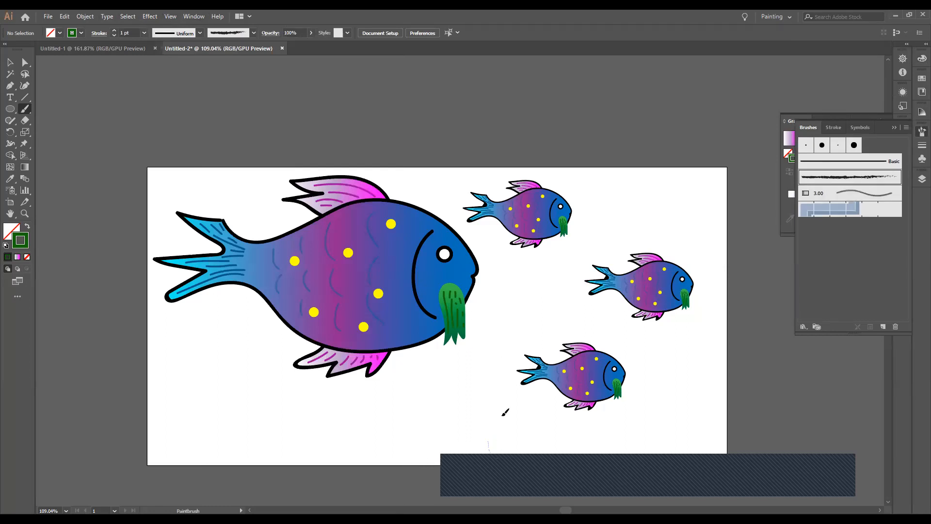
{"action": "left_click_drag", "start_coordinate": [500, 268], "coordinate": [500, 269]}
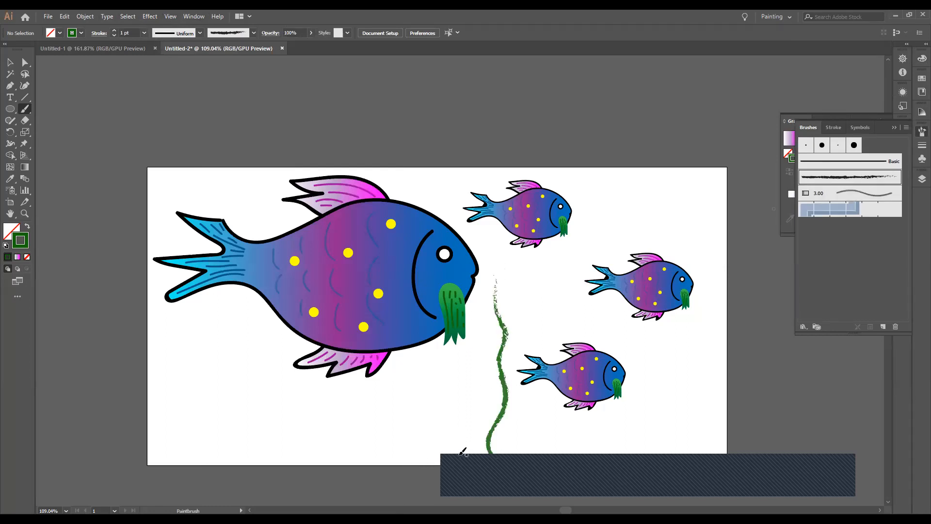
{"action": "left_click_drag", "start_coordinate": [441, 342], "coordinate": [442, 336]}
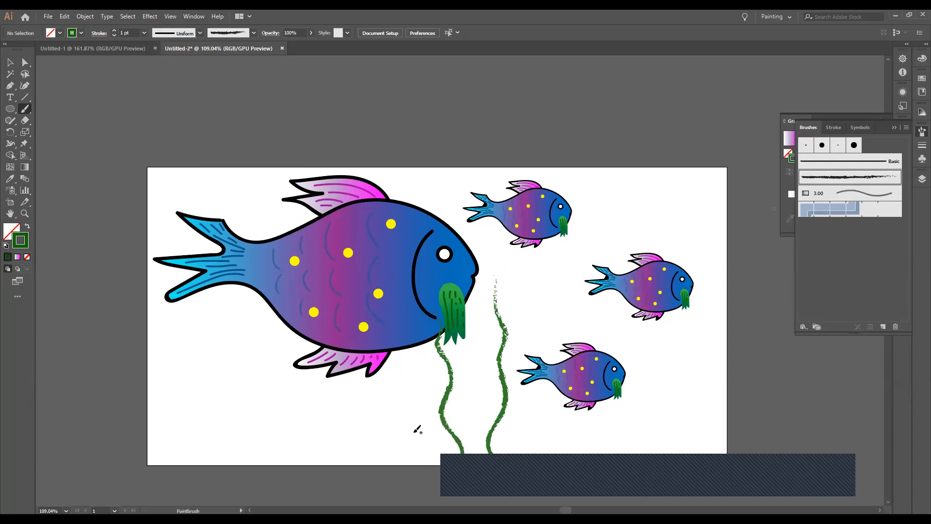
{"action": "mouse_move", "coordinate": [402, 452]}
{"action": "left_mouse_down"}
{"action": "mouse_move", "coordinate": [392, 420]}
{"action": "mouse_move", "coordinate": [407, 388]}
{"action": "left_mouse_up"}
{"action": "mouse_move", "coordinate": [366, 454]}
{"action": "left_mouse_down"}
{"action": "mouse_move", "coordinate": [330, 441]}
{"action": "mouse_move", "coordinate": [335, 390]}
{"action": "left_mouse_up"}
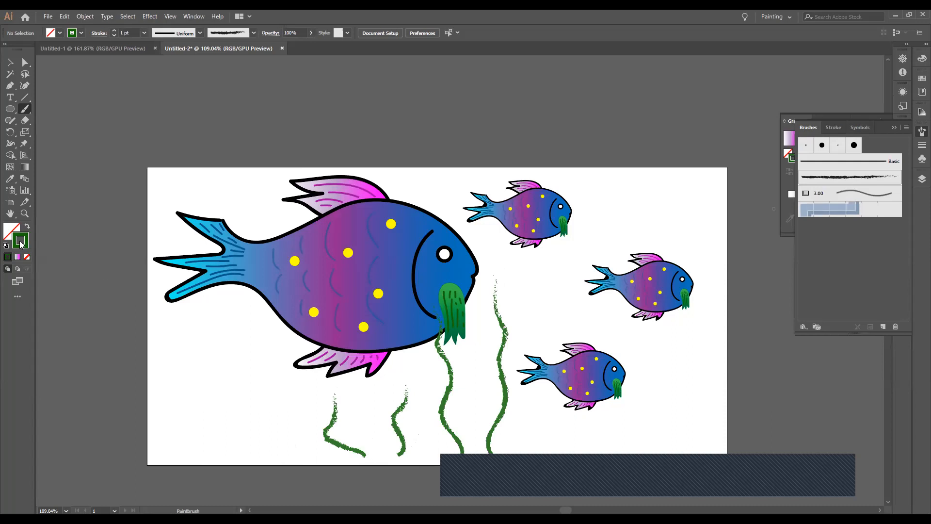
Step: Set the stroke to the lighter green swatch (R=57 G=181 B=74) and paint several shorter seaweed strands among and beside the dark ones
{"action": "left_click", "coordinate": [81, 33]}
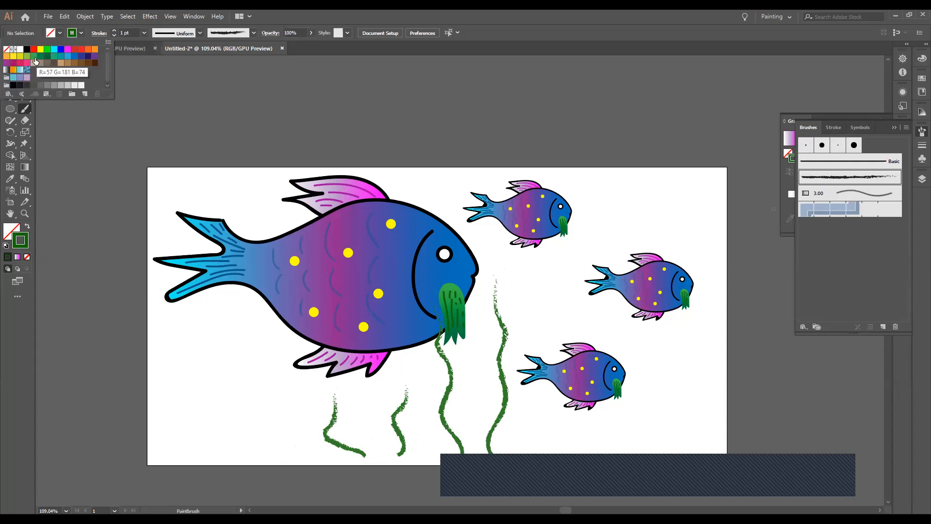
{"action": "left_click", "coordinate": [33, 57]}
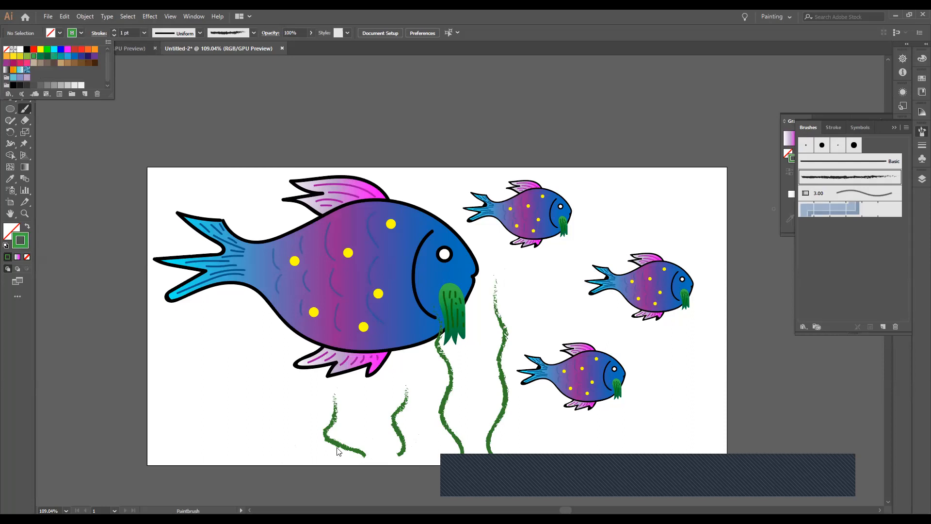
{"action": "left_click", "coordinate": [367, 452]}
{"action": "mouse_move", "coordinate": [371, 452]}
{"action": "left_mouse_down"}
{"action": "mouse_move", "coordinate": [350, 434]}
{"action": "mouse_move", "coordinate": [345, 400]}
{"action": "mouse_move", "coordinate": [385, 449]}
{"action": "mouse_move", "coordinate": [387, 398]}
{"action": "left_mouse_up"}
{"action": "mouse_move", "coordinate": [415, 454]}
{"action": "left_mouse_down"}
{"action": "mouse_move", "coordinate": [423, 371]}
{"action": "mouse_move", "coordinate": [440, 432]}
{"action": "mouse_move", "coordinate": [433, 379]}
{"action": "left_mouse_up"}
{"action": "left_click_drag", "start_coordinate": [478, 401], "coordinate": [475, 381]}
{"action": "left_click_drag", "start_coordinate": [486, 449], "coordinate": [484, 415]}
{"action": "left_click_drag", "start_coordinate": [285, 438], "coordinate": [254, 389]}
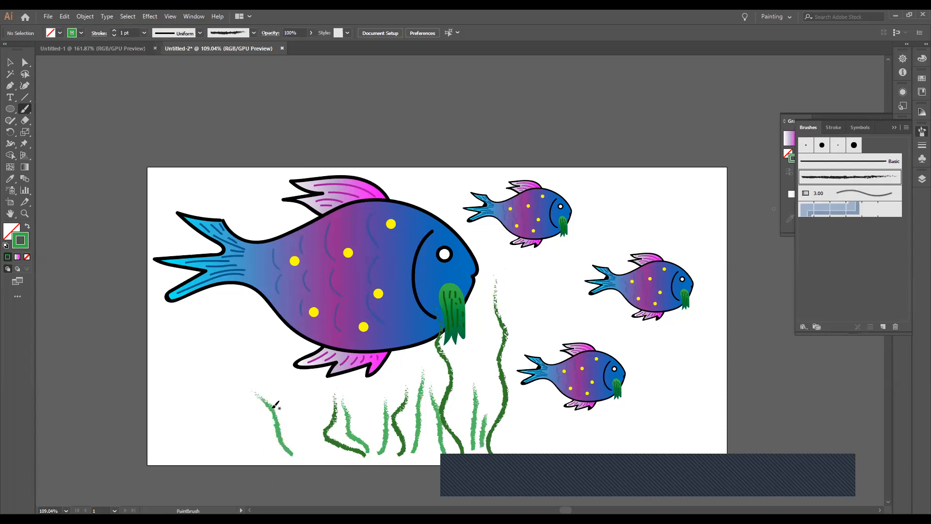
Step: Complete the leftmost clump with two green strands, and paint several yellow-green strands along the seabed plus a tall one across the lowest small fish
{"action": "left_click_drag", "start_coordinate": [292, 451], "coordinate": [304, 401]}
{"action": "left_click_drag", "start_coordinate": [292, 451], "coordinate": [285, 416]}
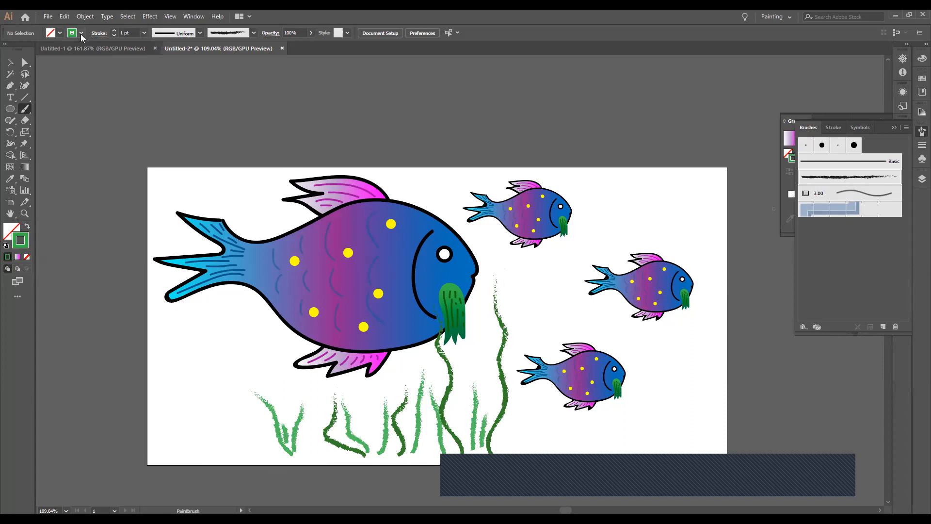
{"action": "left_click", "coordinate": [28, 57]}
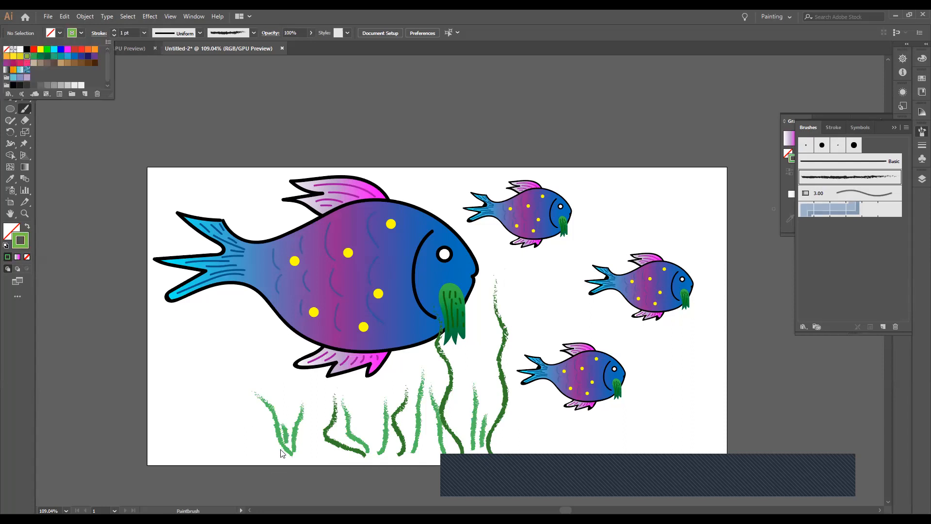
{"action": "mouse_move", "coordinate": [281, 457]}
{"action": "left_mouse_down"}
{"action": "mouse_move", "coordinate": [274, 431]}
{"action": "mouse_move", "coordinate": [282, 374]}
{"action": "left_mouse_up"}
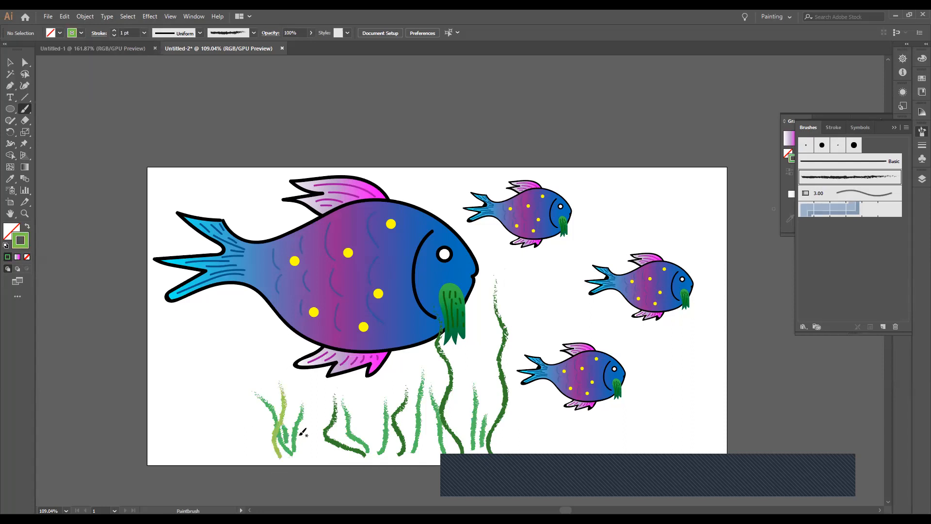
{"action": "mouse_move", "coordinate": [304, 451]}
{"action": "left_mouse_down"}
{"action": "mouse_move", "coordinate": [309, 407]}
{"action": "mouse_move", "coordinate": [313, 434]}
{"action": "left_mouse_up"}
{"action": "mouse_move", "coordinate": [327, 397]}
{"action": "left_mouse_down"}
{"action": "mouse_move", "coordinate": [317, 454]}
{"action": "mouse_move", "coordinate": [376, 403]}
{"action": "mouse_move", "coordinate": [373, 388]}
{"action": "left_mouse_up"}
{"action": "mouse_move", "coordinate": [516, 449]}
{"action": "left_mouse_down"}
{"action": "mouse_move", "coordinate": [523, 393]}
{"action": "mouse_move", "coordinate": [546, 406]}
{"action": "left_mouse_up"}
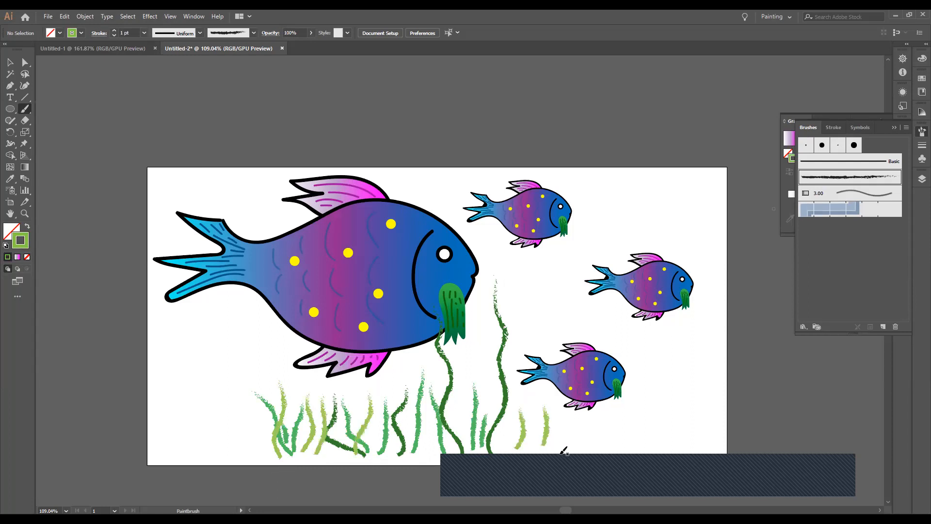
{"action": "mouse_move", "coordinate": [571, 446]}
{"action": "left_mouse_down"}
{"action": "mouse_move", "coordinate": [575, 339]}
{"action": "mouse_move", "coordinate": [563, 286]}
{"action": "left_mouse_up"}
Step: Send the tall yellow-green strand to the back, behind the lowest small fish, and shift it slightly toward the other seaweed
{"action": "left_click", "coordinate": [10, 63]}
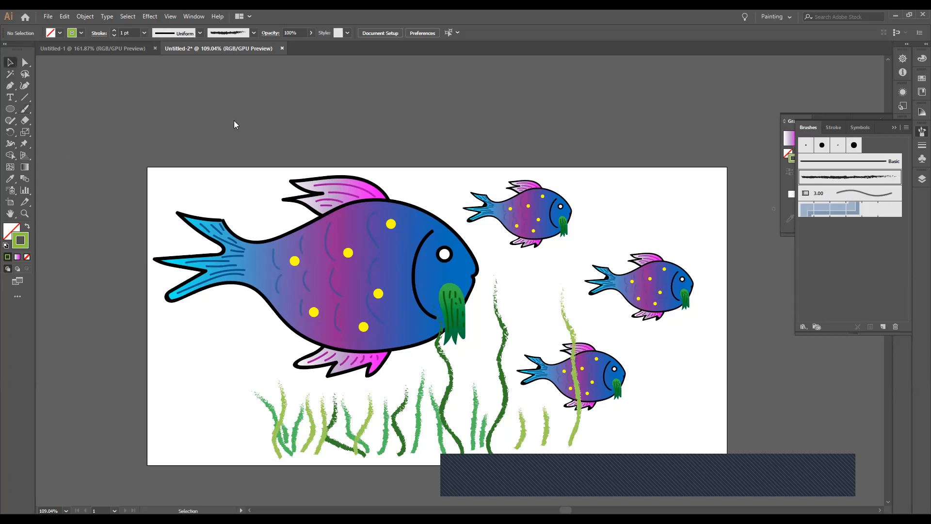
{"action": "right_click", "coordinate": [563, 321]}
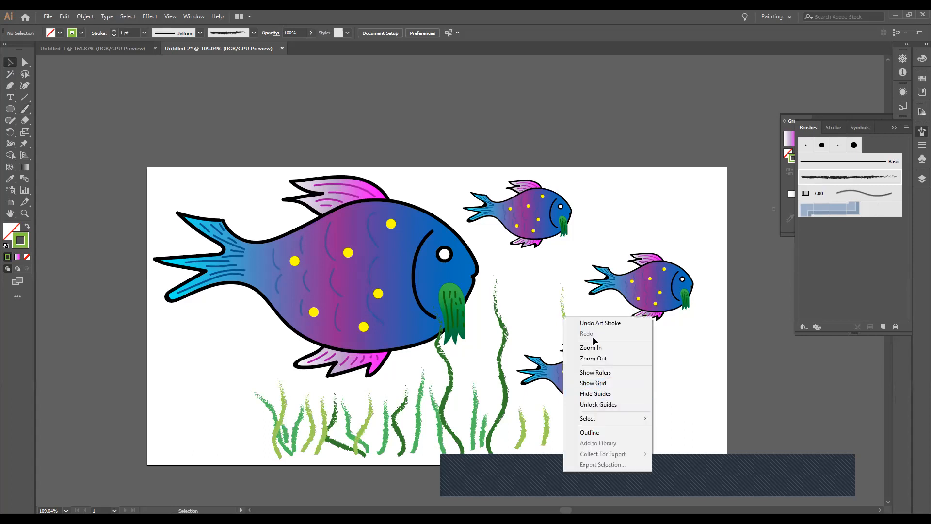
{"action": "left_click", "coordinate": [569, 329]}
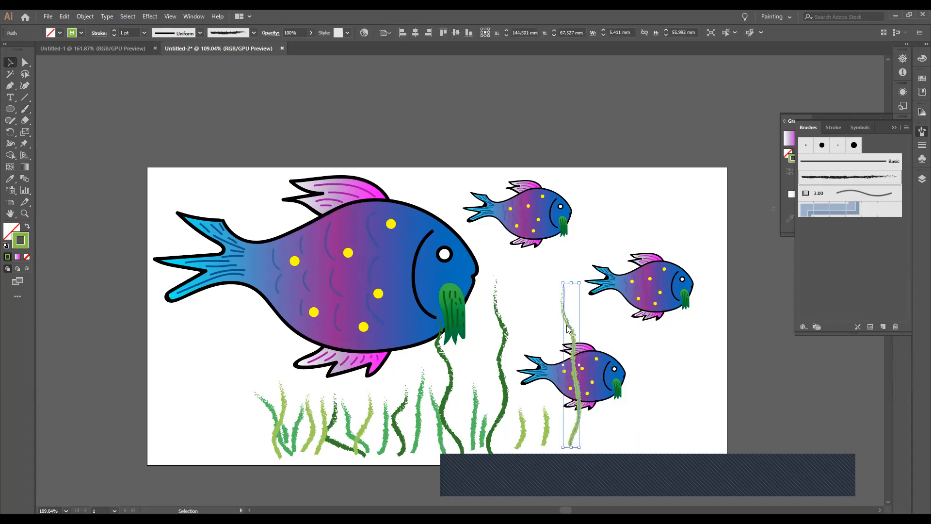
{"action": "right_click", "coordinate": [569, 329]}
{"action": "mouse_move", "coordinate": [613, 276]}
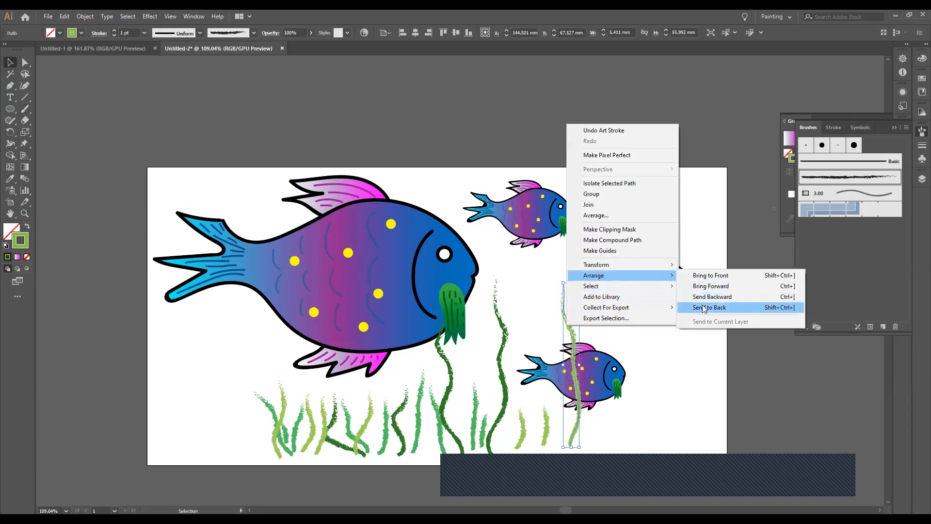
{"action": "left_click", "coordinate": [709, 307]}
{"action": "left_click", "coordinate": [676, 395]}
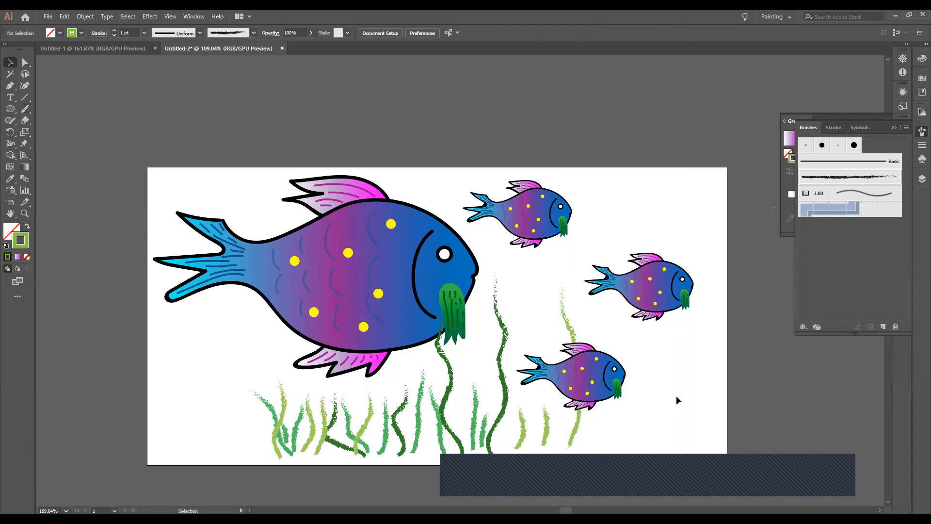
{"action": "left_click_drag", "start_coordinate": [577, 339], "coordinate": [554, 330]}
{"action": "left_click", "coordinate": [647, 399]}
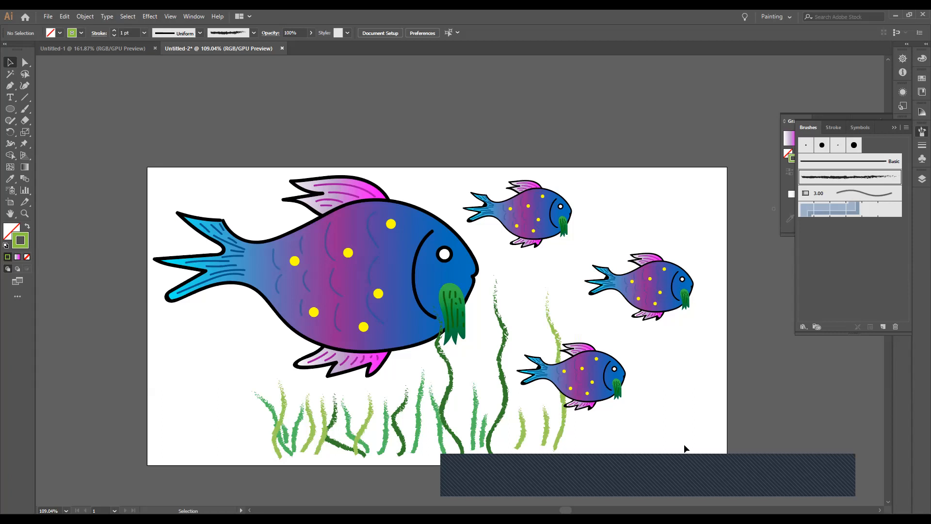
Step: Lower the opacity of the upper scale curve in the purple area of the large fish to 14%
{"action": "left_click", "coordinate": [328, 240]}
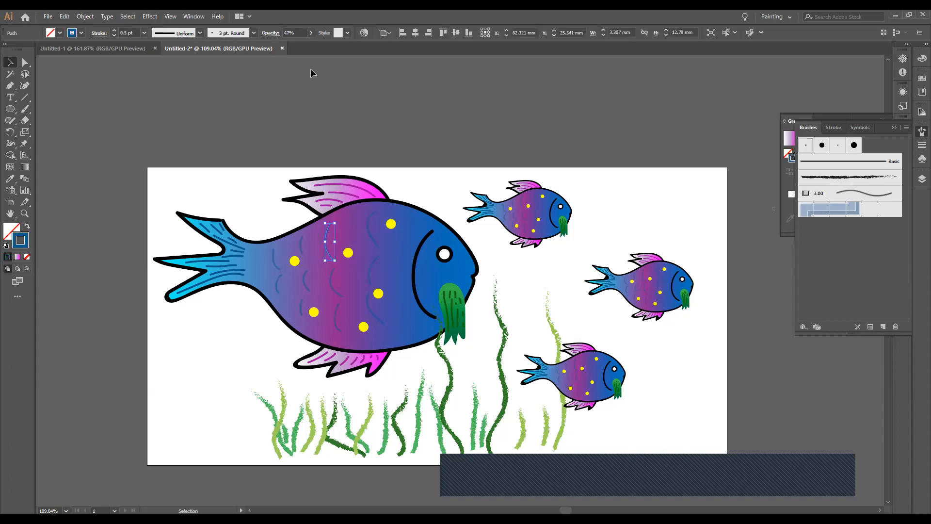
{"action": "left_click", "coordinate": [310, 33]}
{"action": "left_click_drag", "start_coordinate": [292, 45], "coordinate": [279, 45]}
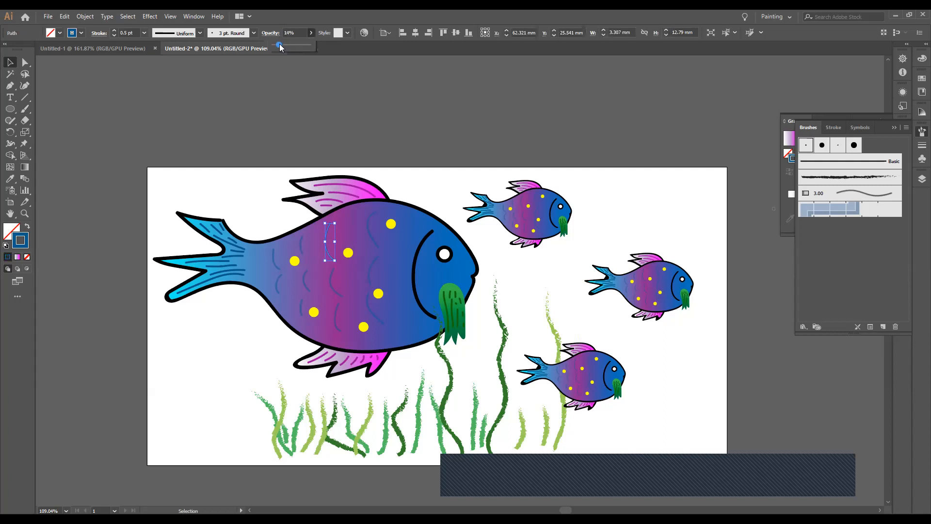
{"action": "left_click", "coordinate": [410, 122]}
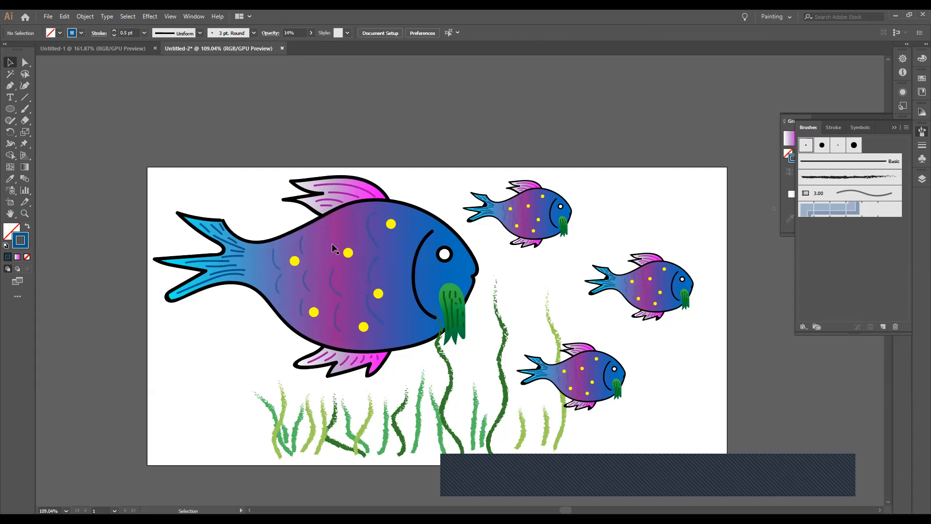
Step: Compare the faded scale curve on the large fish with the curve below it at close range
{"action": "key", "text": "z"}
{"action": "left_click_drag", "start_coordinate": [345, 286], "coordinate": [502, 136]}
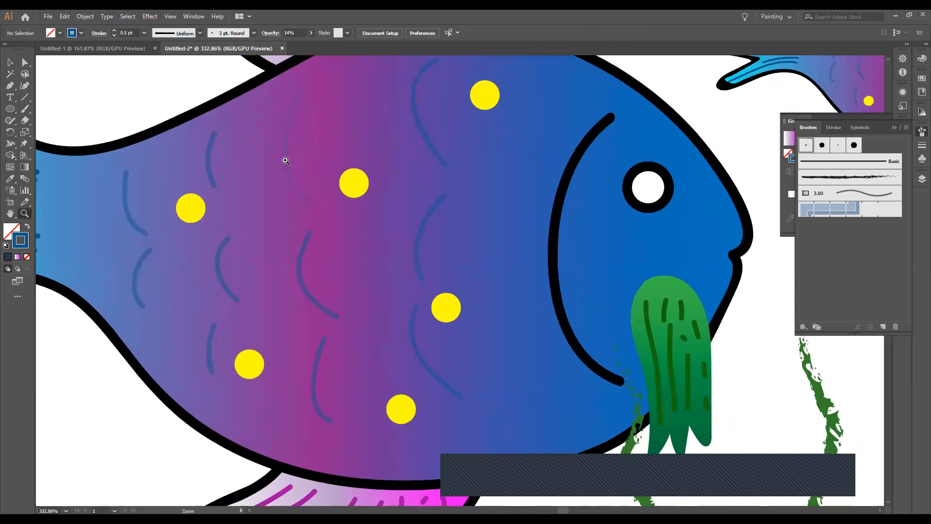
{"action": "key", "text": "v"}
{"action": "left_click", "coordinate": [285, 147]}
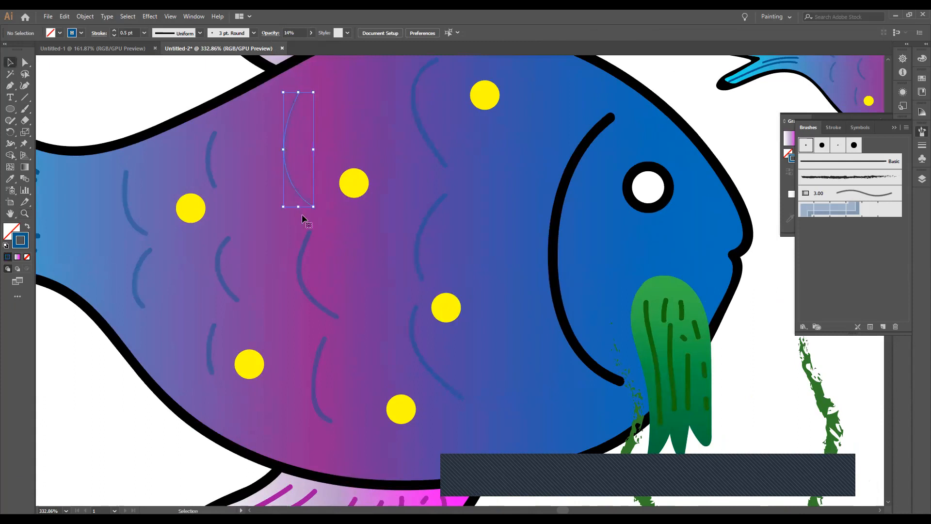
{"action": "left_click", "coordinate": [298, 261]}
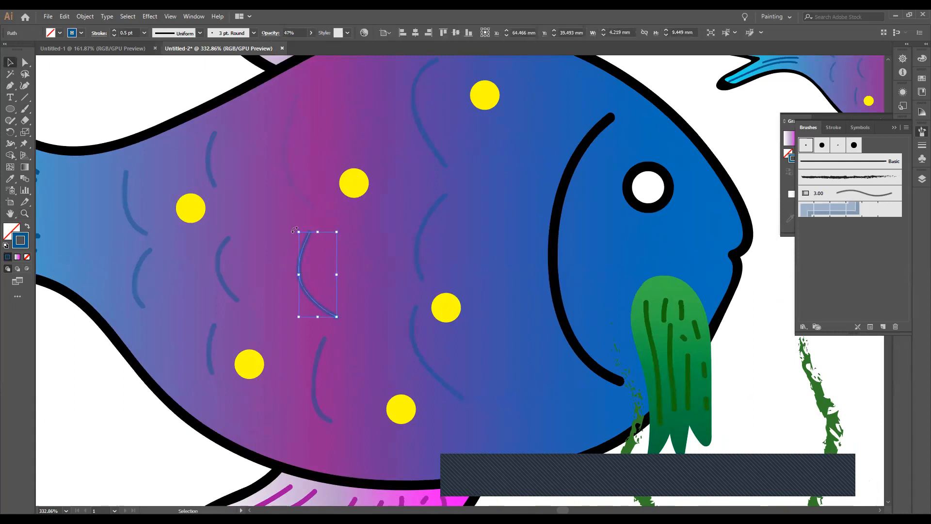
{"action": "left_click", "coordinate": [286, 178]}
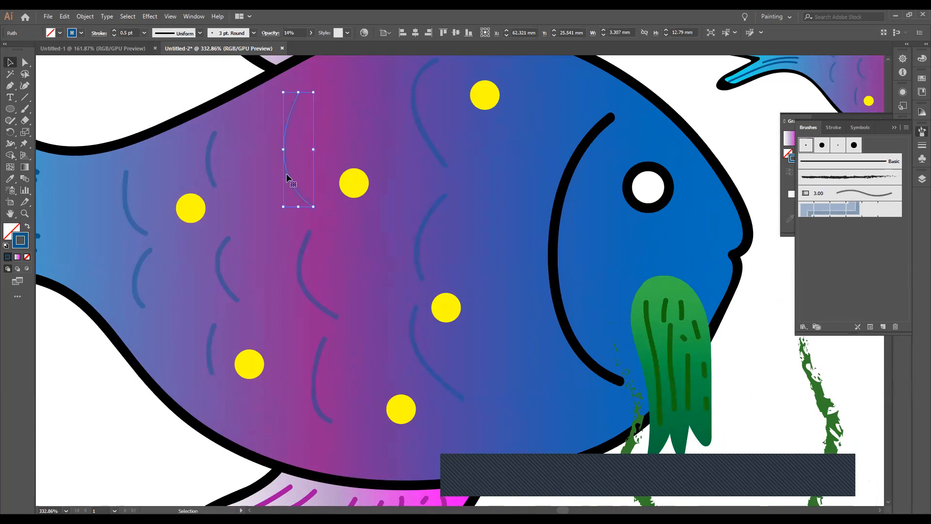
{"action": "left_click", "coordinate": [167, 92]}
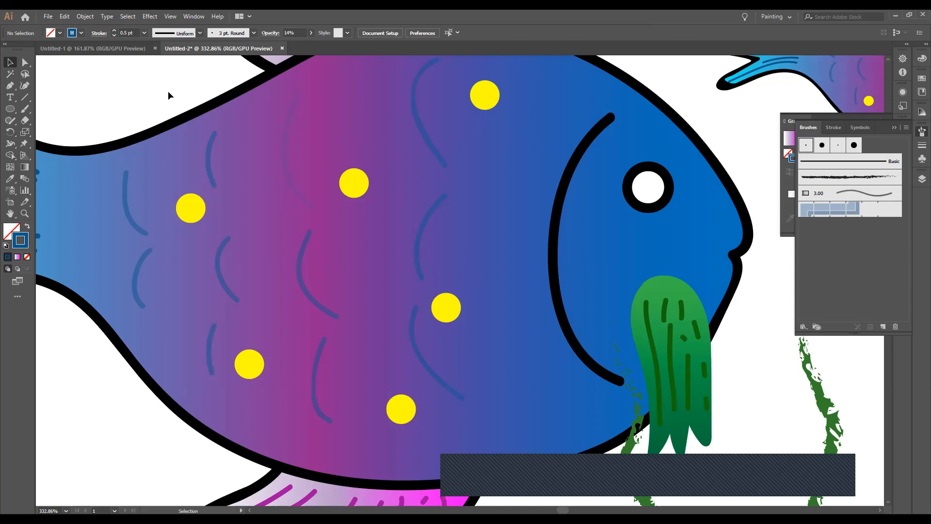
{"action": "key", "text": "a"}
{"action": "key", "text": "ctrl+0"}
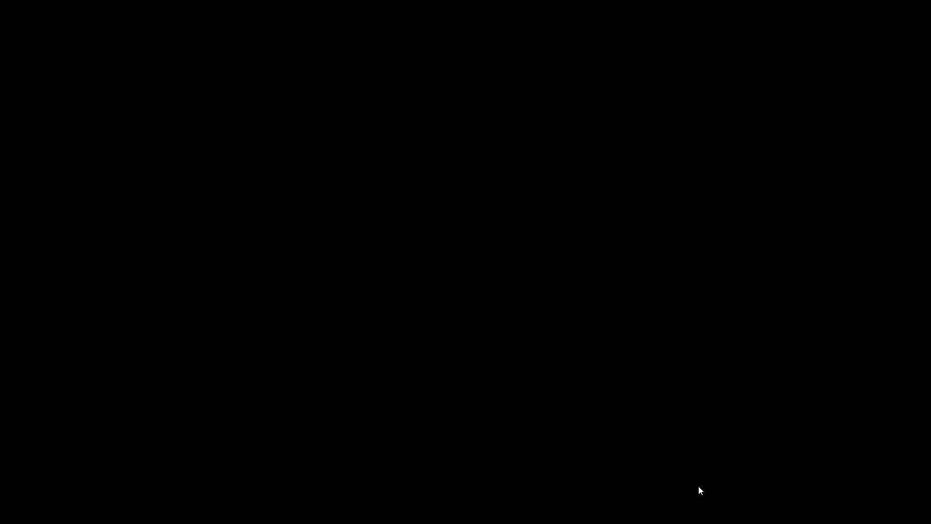
Step: Switch to the browser and review the gradient fish instructions in the handout Illustrator-2-fish-v1.pdf, from the first page to the last
{"action": "scroll", "coordinate": [537, 222], "scroll_direction": "up", "scroll_amount": 15}
{"action": "scroll", "coordinate": [536, 233], "scroll_direction": "down", "scroll_amount": 3}
{"action": "scroll", "coordinate": [471, 327], "scroll_direction": "down", "scroll_amount": 2}
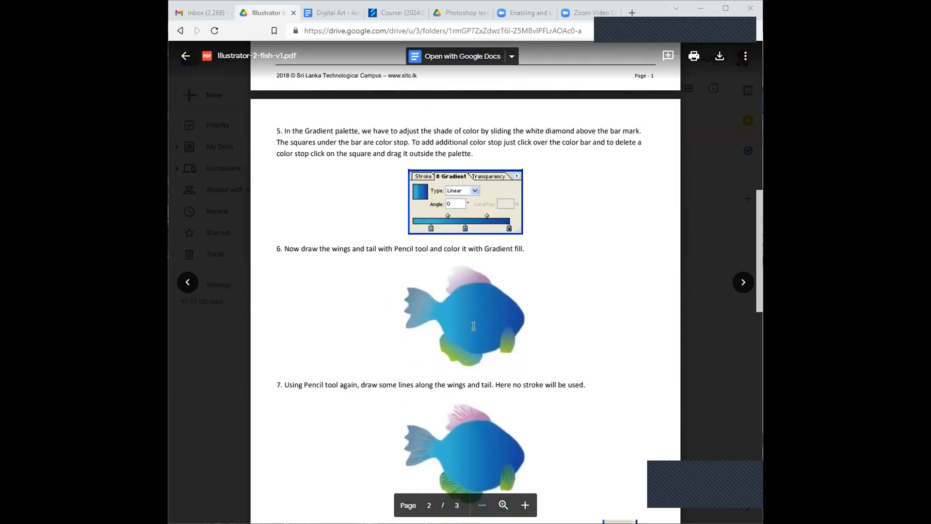
{"action": "scroll", "coordinate": [473, 325], "scroll_direction": "up", "scroll_amount": 3}
{"action": "scroll", "coordinate": [473, 325], "scroll_direction": "up", "scroll_amount": 8}
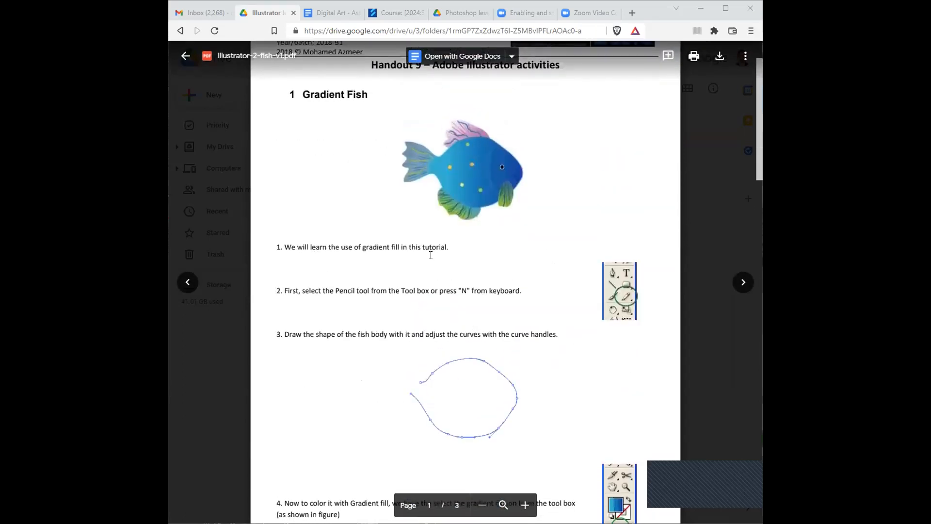
{"action": "scroll", "coordinate": [369, 245], "scroll_direction": "down", "scroll_amount": 3}
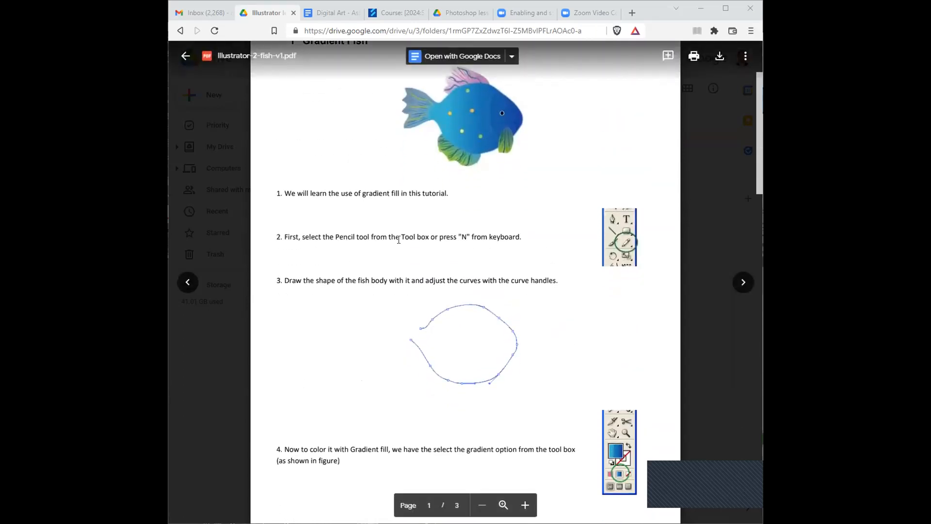
{"action": "scroll", "coordinate": [310, 262], "scroll_direction": "down", "scroll_amount": 3}
{"action": "scroll", "coordinate": [322, 217], "scroll_direction": "down", "scroll_amount": 6}
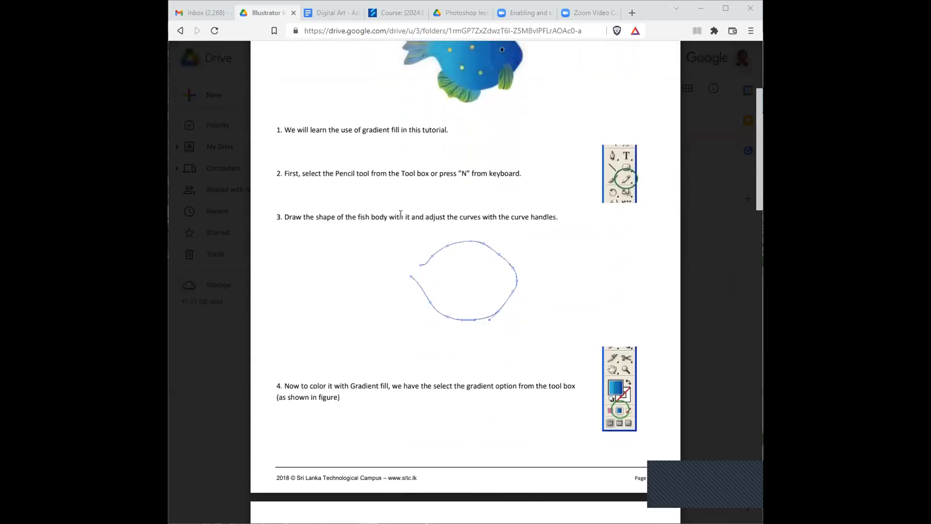
{"action": "scroll", "coordinate": [451, 226], "scroll_direction": "down", "scroll_amount": 2}
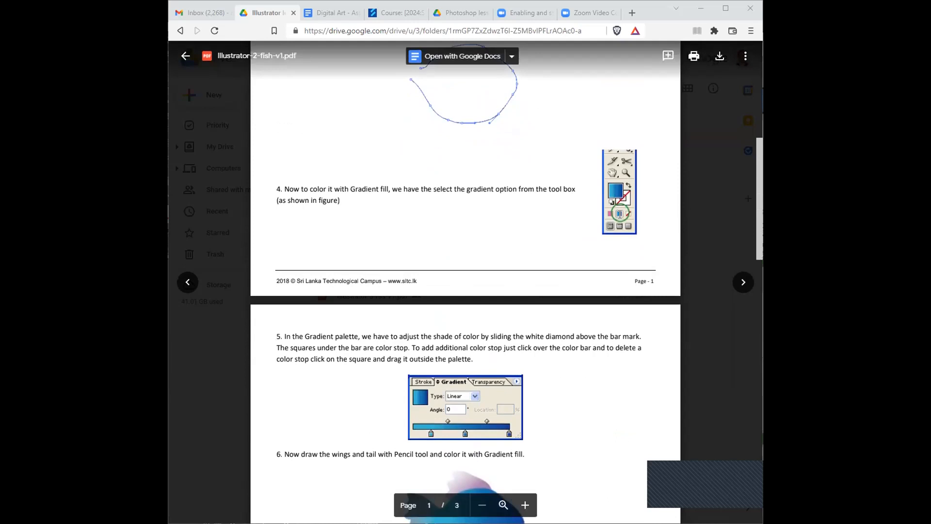
{"action": "scroll", "coordinate": [619, 214], "scroll_direction": "down", "scroll_amount": 5}
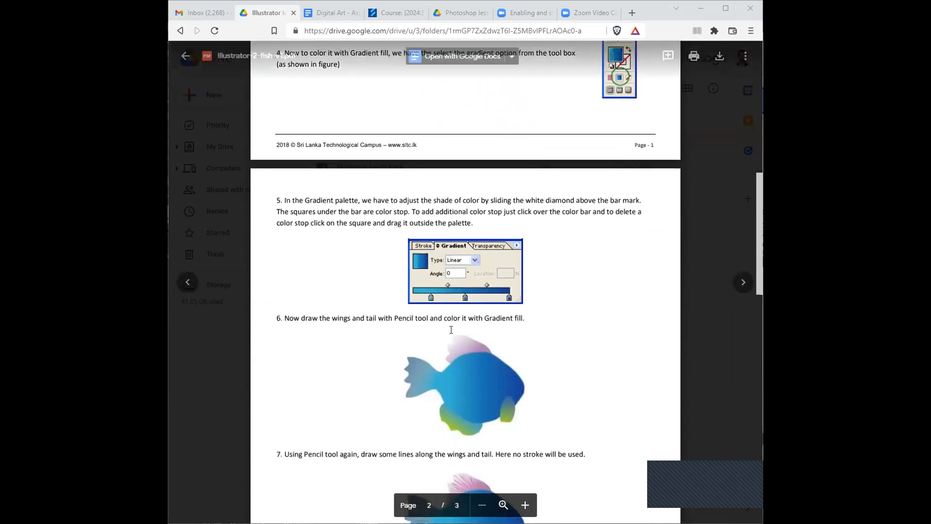
{"action": "scroll", "coordinate": [478, 317], "scroll_direction": "down", "scroll_amount": 6}
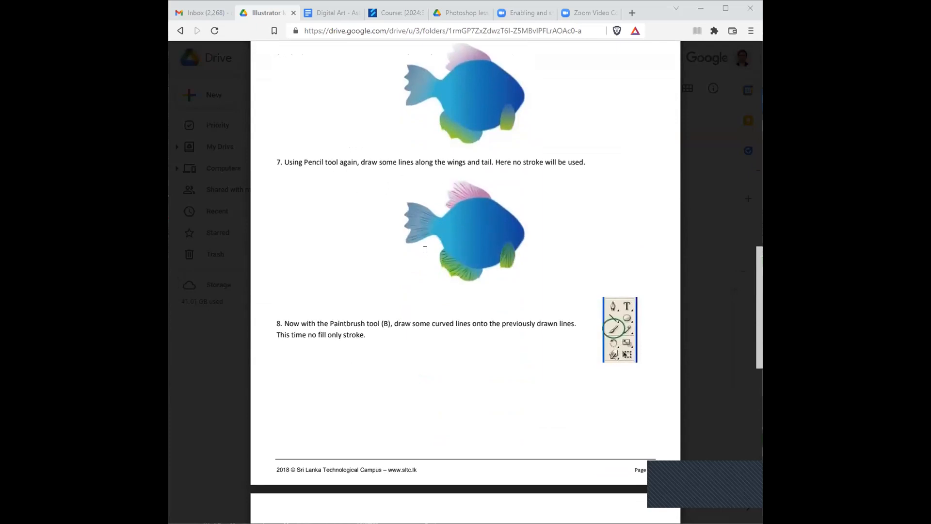
{"action": "scroll", "coordinate": [425, 250], "scroll_direction": "down", "scroll_amount": 11}
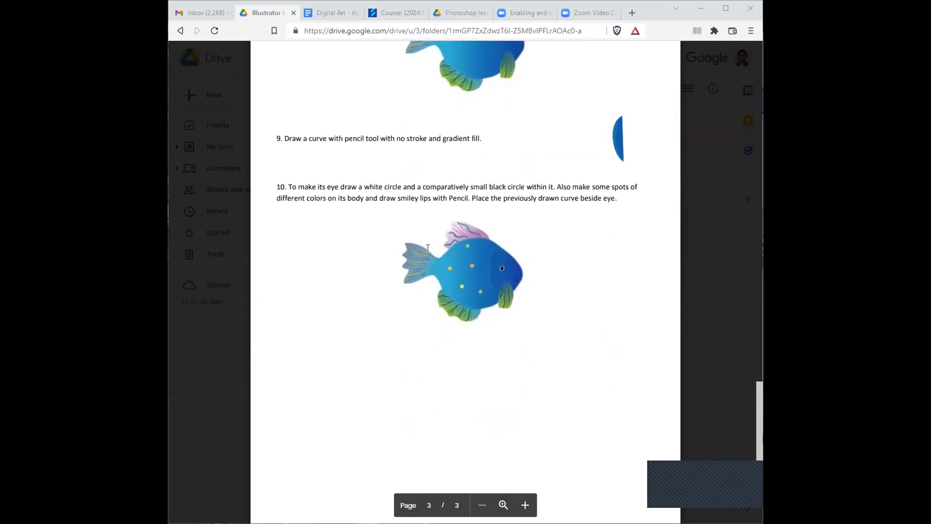
{"action": "scroll", "coordinate": [497, 278], "scroll_direction": "down", "scroll_amount": 2}
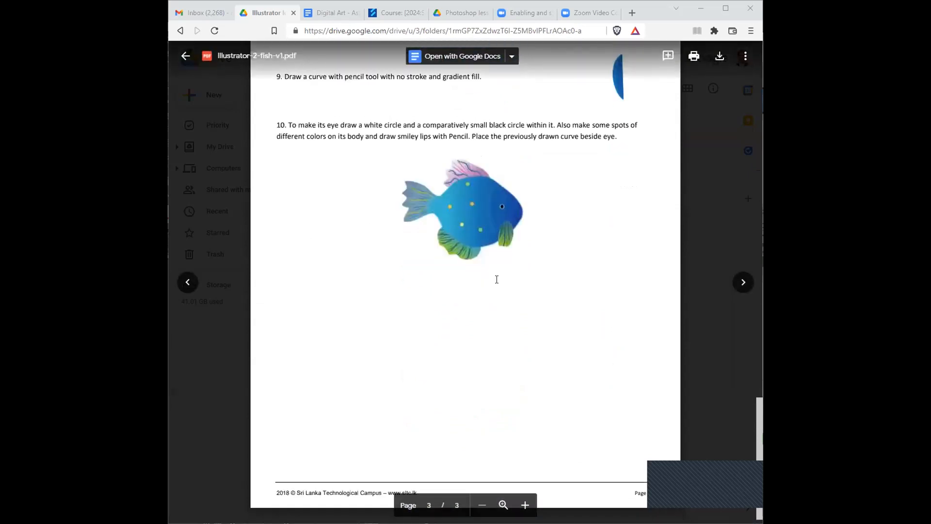
{"action": "scroll", "coordinate": [492, 274], "scroll_direction": "up", "scroll_amount": 1}
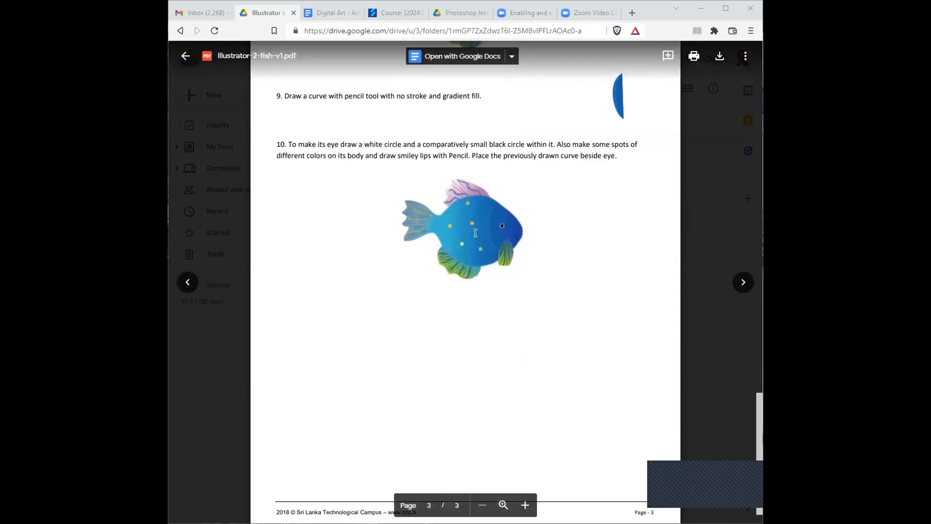
{"action": "scroll", "coordinate": [452, 230], "scroll_direction": "up", "scroll_amount": 15}
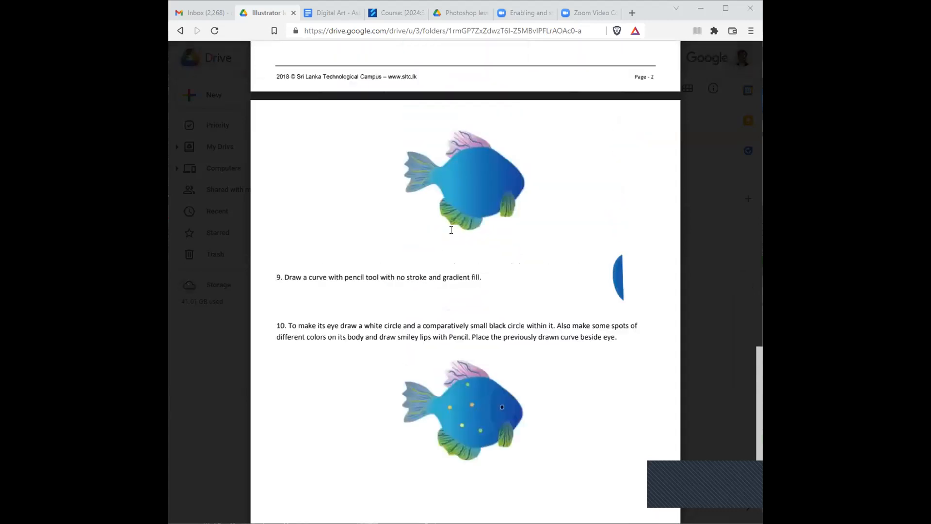
{"action": "scroll", "coordinate": [451, 230], "scroll_direction": "up", "scroll_amount": 10}
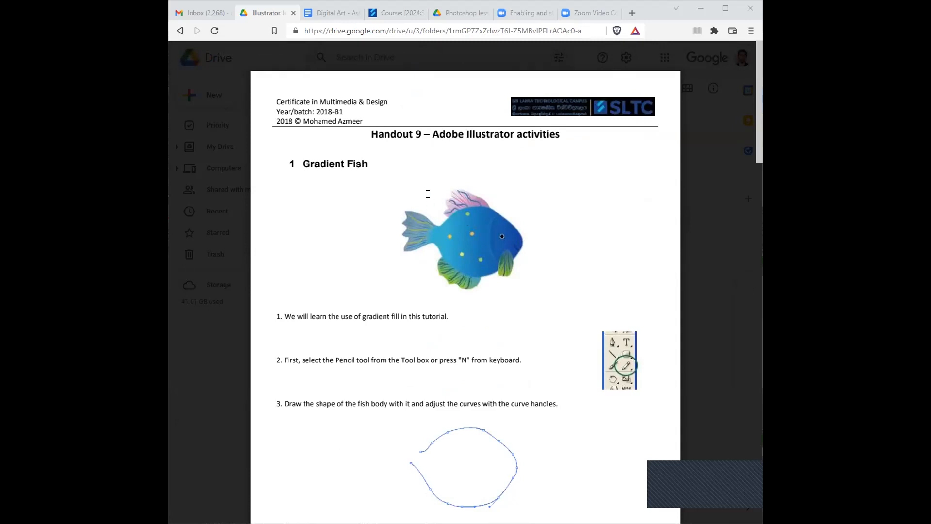
Step: Open the Digital Art - Assignment submission form and review the Activity 4: Vector Fish heading and its JPG placeholder line
{"action": "left_click", "coordinate": [319, 14]}
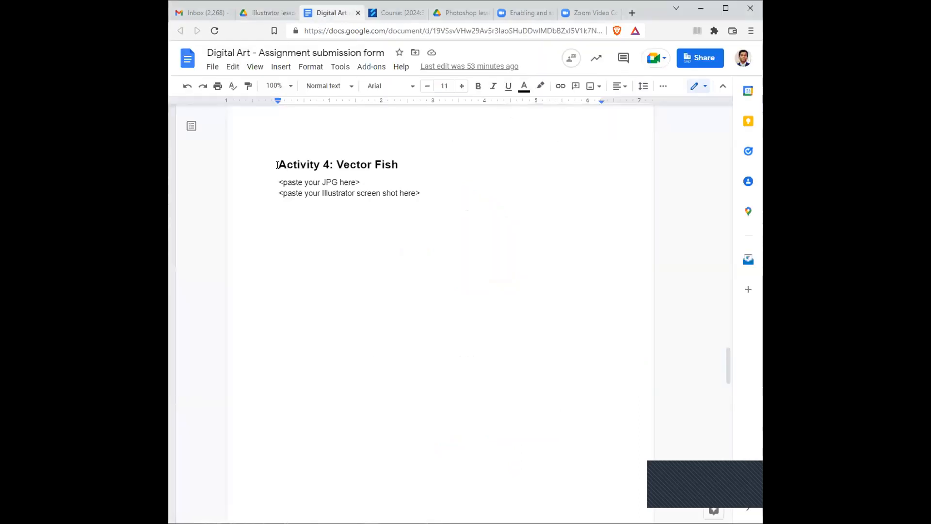
{"action": "triple_click", "coordinate": [278, 164]}
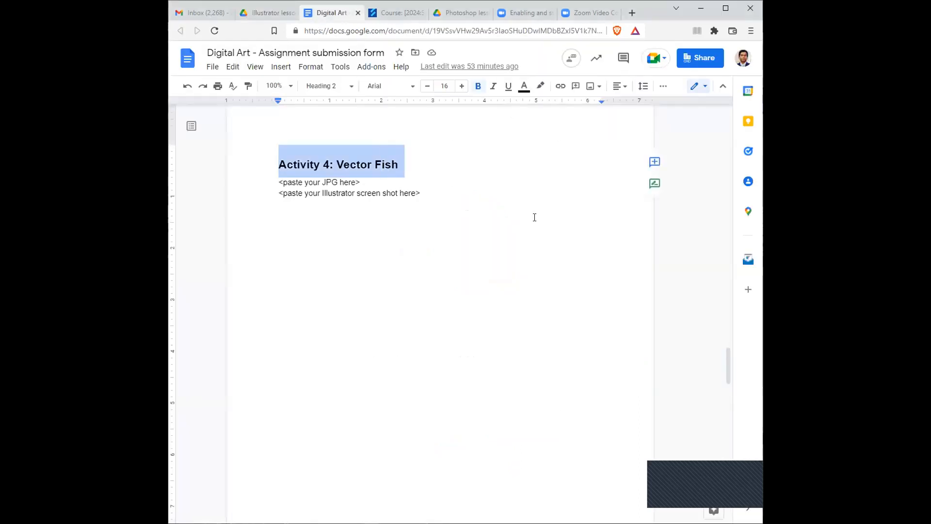
{"action": "left_click", "coordinate": [333, 203]}
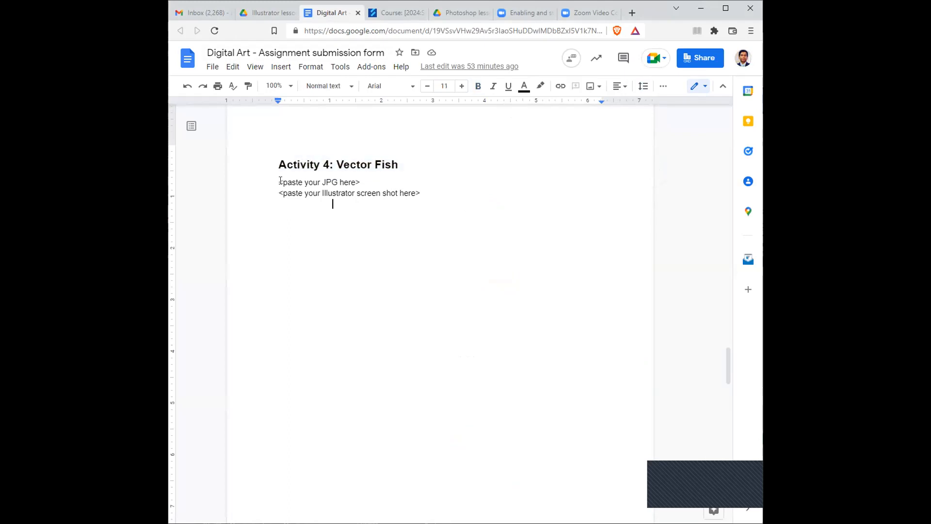
{"action": "left_click_drag", "start_coordinate": [275, 180], "coordinate": [360, 183]}
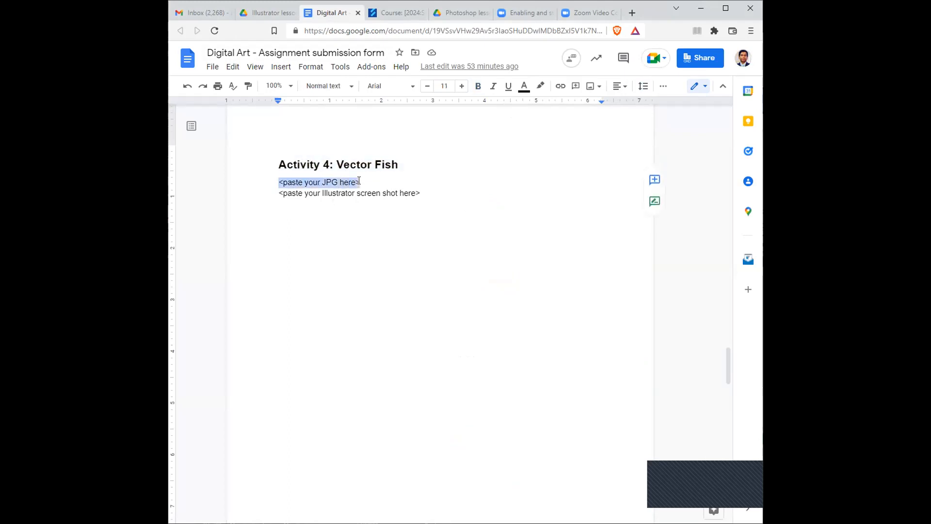
Step: Review the Illustrator screen shot placeholder line beneath the Activity 4: Vector Fish heading
{"action": "left_click", "coordinate": [327, 193]}
{"action": "left_click_drag", "start_coordinate": [279, 192], "coordinate": [465, 190]}
Step: Examine the sample Hawaii card image and its Photoshop screen shot in the submission form, and return to the later activity headings
{"action": "scroll", "coordinate": [465, 191], "scroll_direction": "up", "scroll_amount": 15}
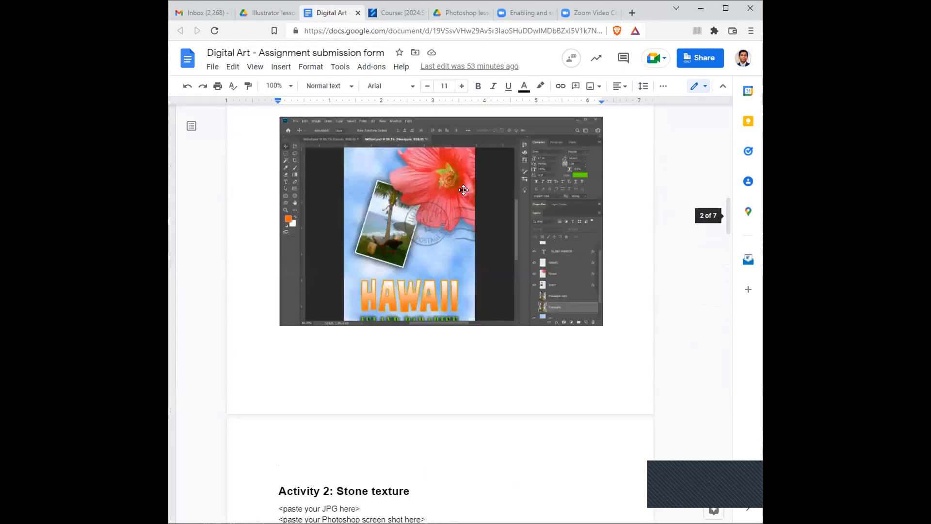
{"action": "scroll", "coordinate": [463, 190], "scroll_direction": "up", "scroll_amount": 3}
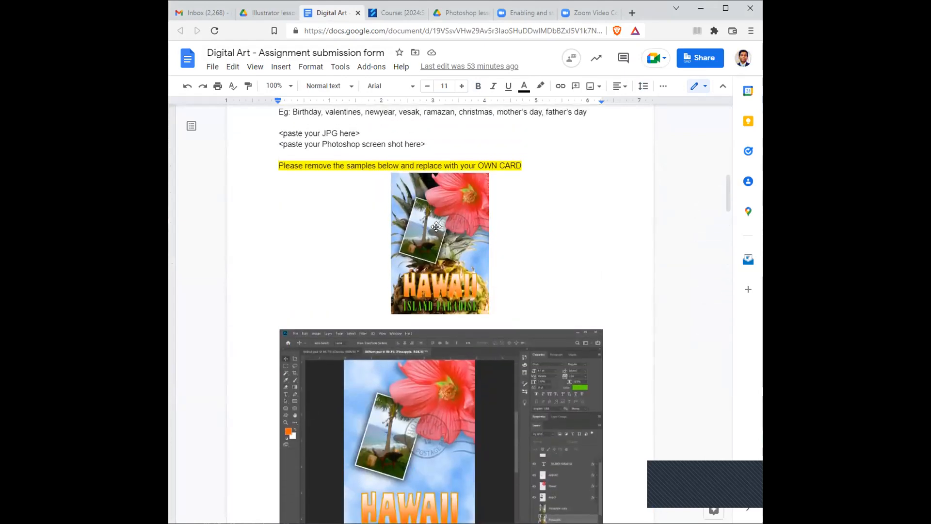
{"action": "left_click", "coordinate": [463, 214]}
{"action": "left_click", "coordinate": [553, 229]}
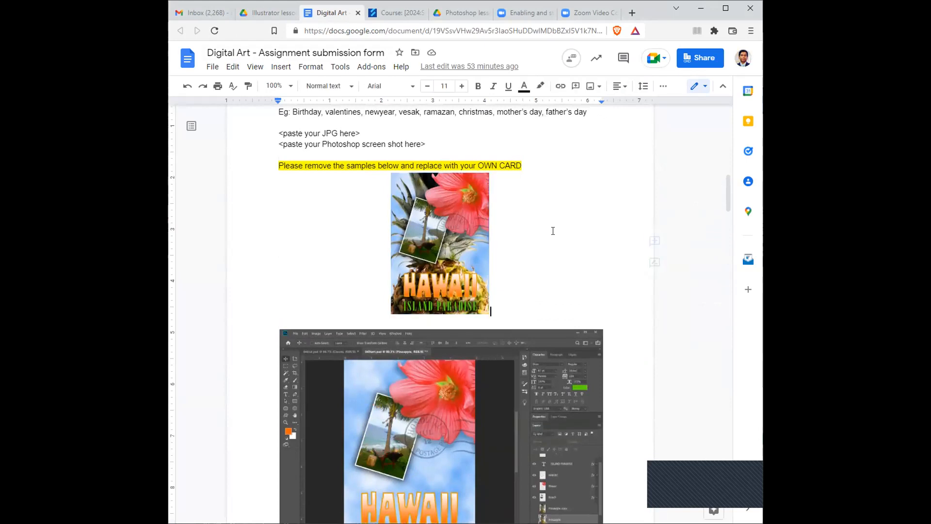
{"action": "left_click", "coordinate": [445, 228]}
{"action": "scroll", "coordinate": [446, 228], "scroll_direction": "down", "scroll_amount": 3}
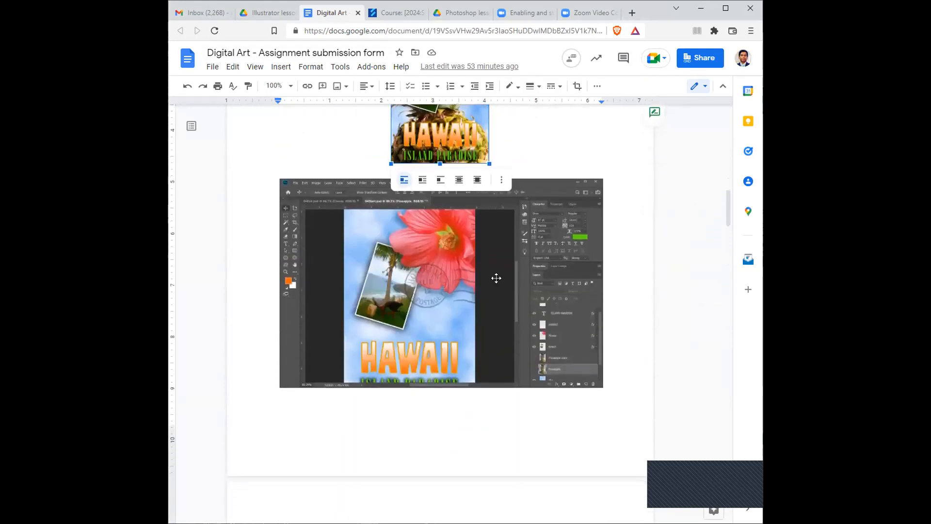
{"action": "left_click", "coordinate": [580, 289]}
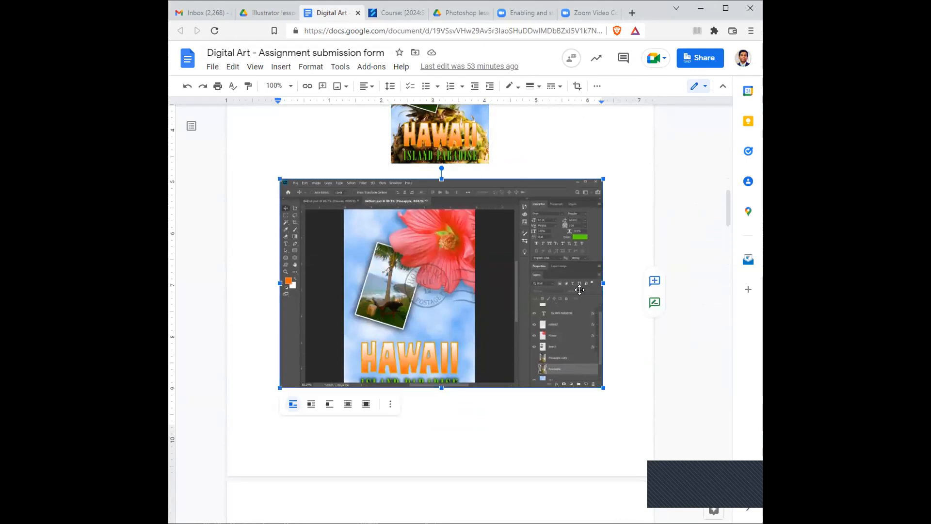
{"action": "scroll", "coordinate": [580, 290], "scroll_direction": "down", "scroll_amount": 20}
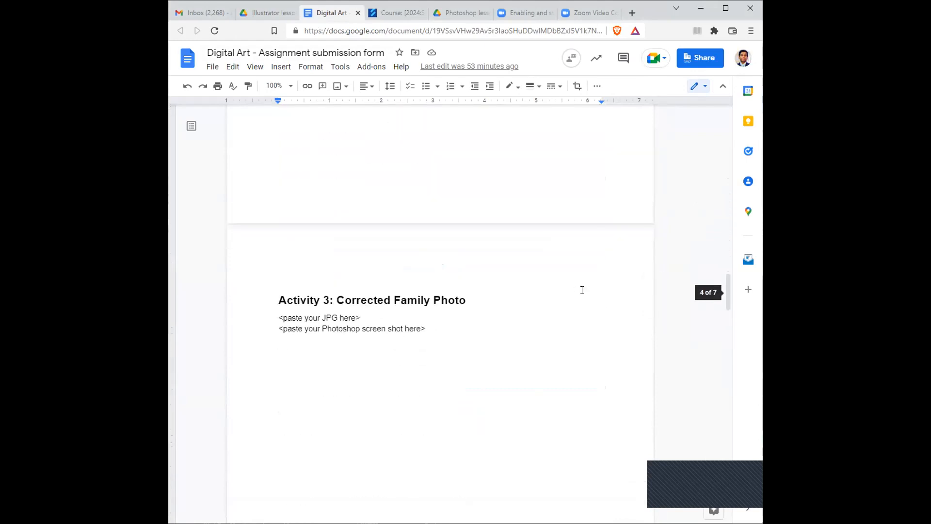
{"action": "scroll", "coordinate": [582, 288], "scroll_direction": "down", "scroll_amount": 10}
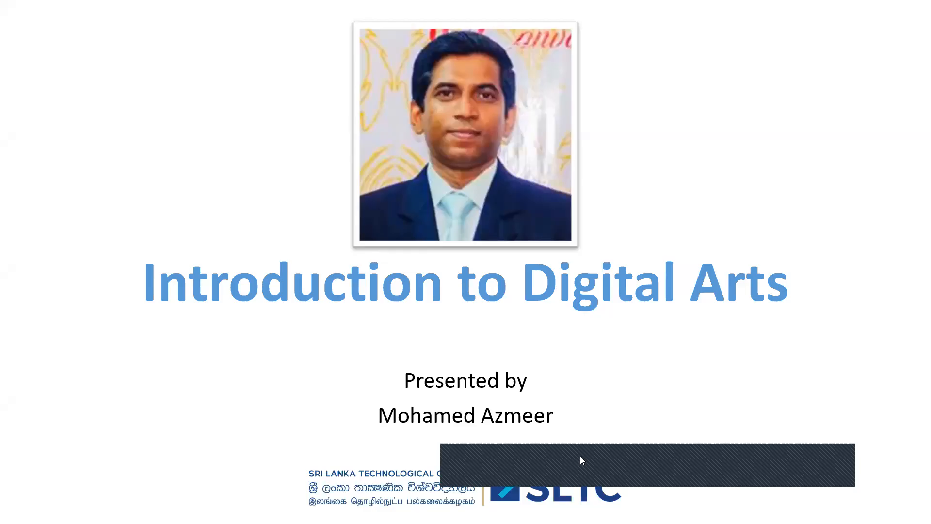
{"action": "left_click", "coordinate": [595, 460]}
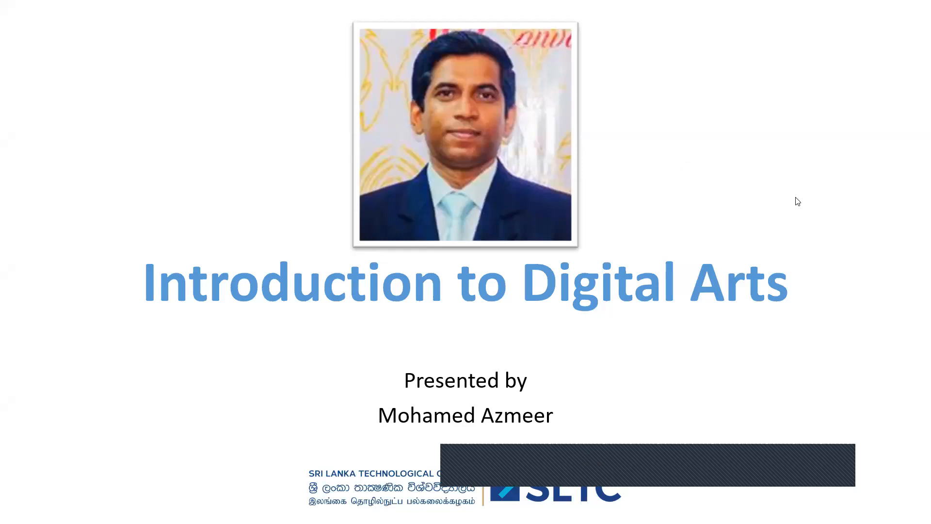